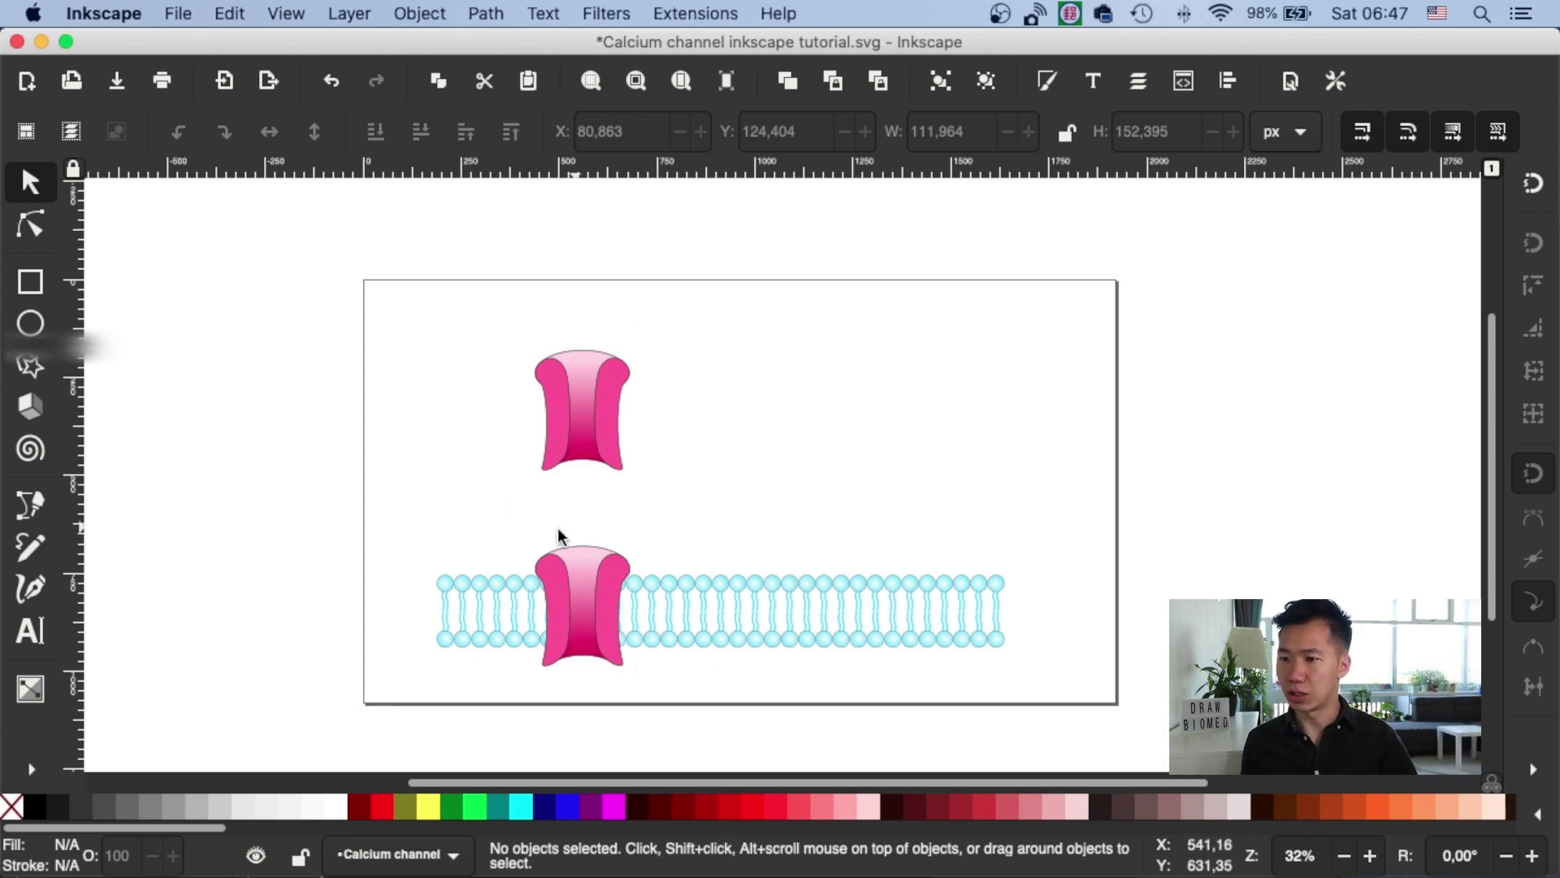
- Show the page grid on the canvas
{"action": "left_click", "coordinate": [286, 13]}
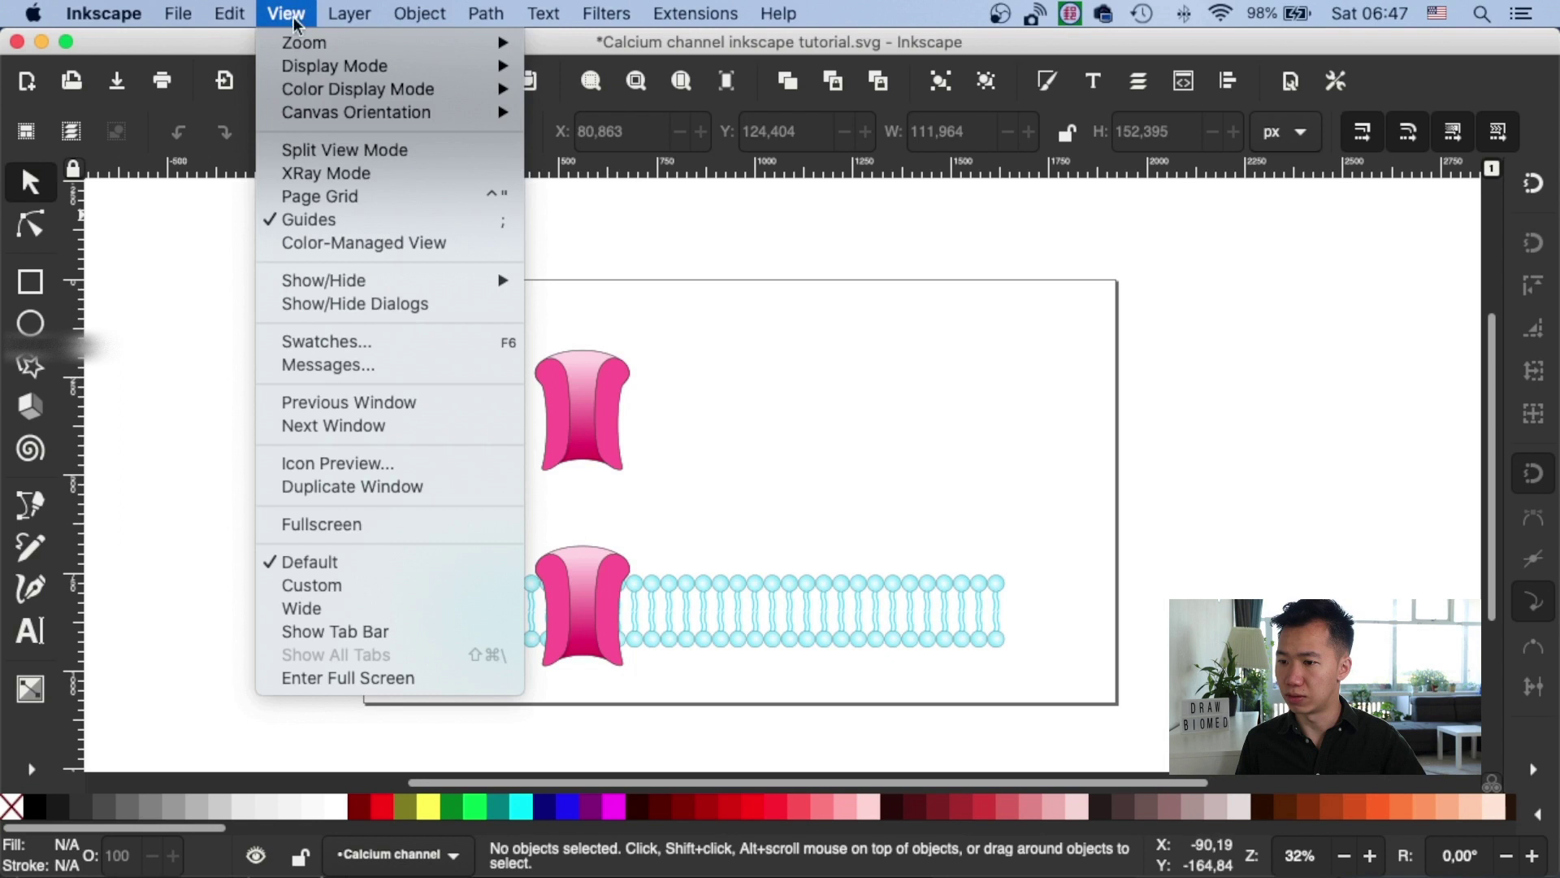
{"action": "left_click", "coordinate": [311, 197]}
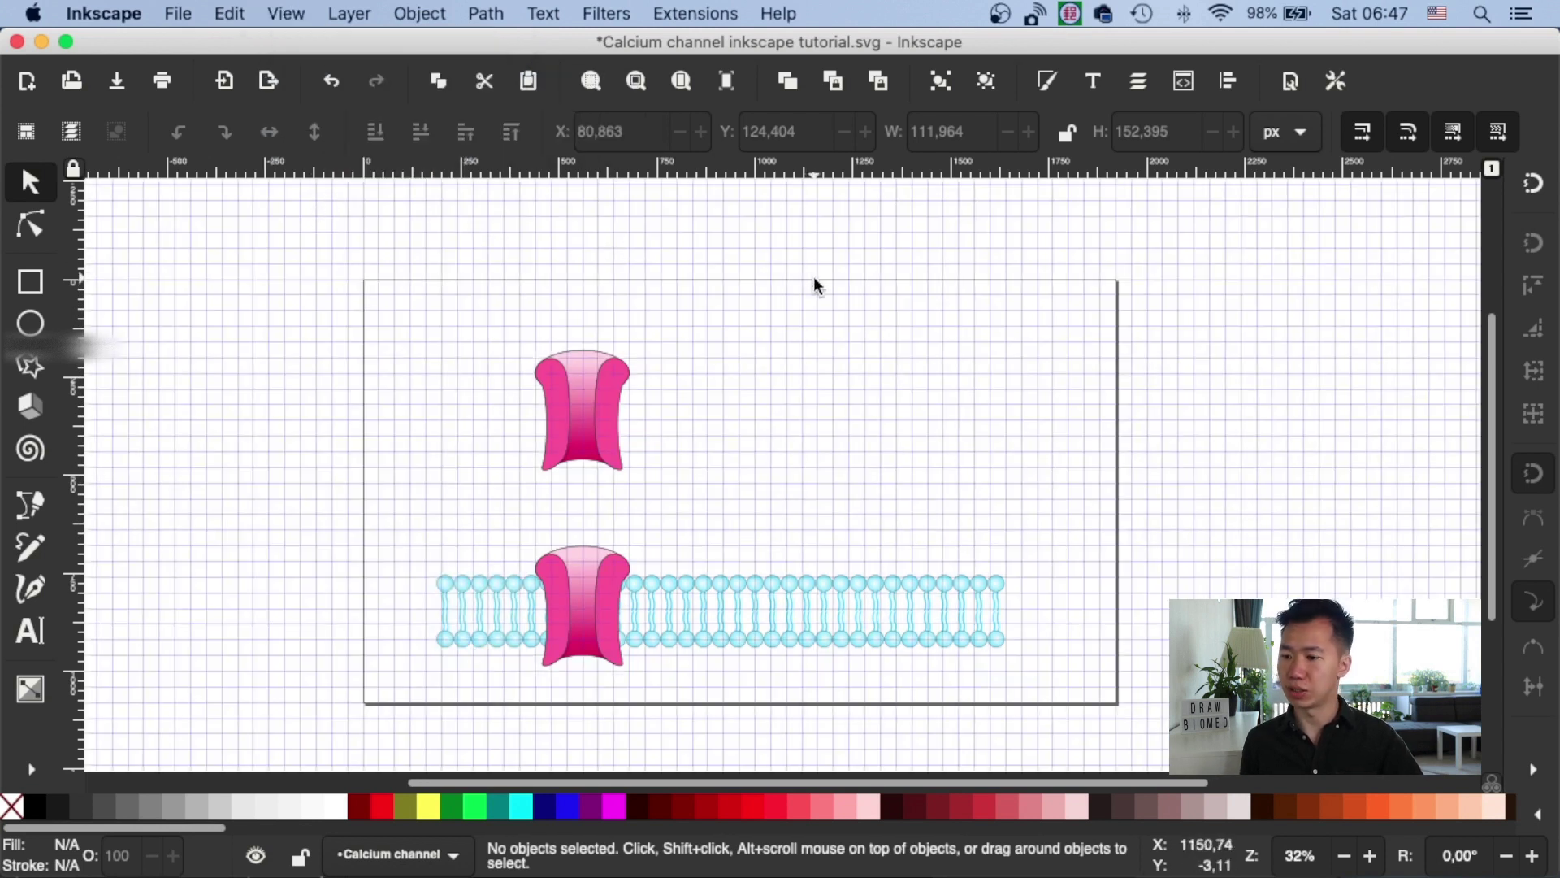
{"action": "scroll", "coordinate": [823, 289], "scroll_direction": "up", "scroll_amount": 3}
{"action": "scroll", "coordinate": [826, 286], "scroll_direction": "down", "scroll_amount": 1}
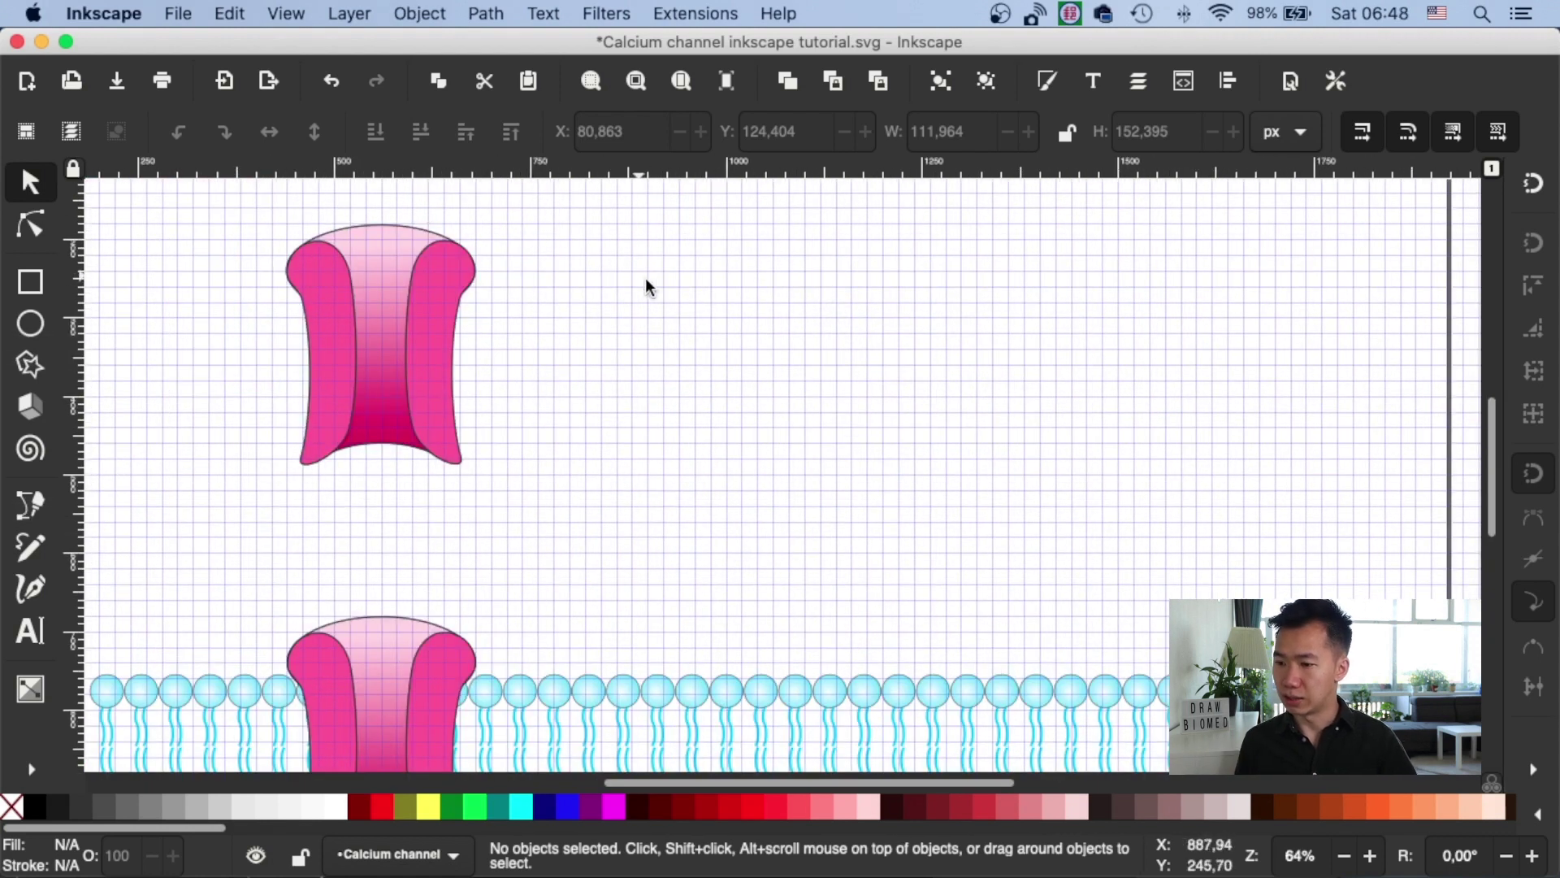
- Draw a pink circle beside the channel and scale it to about 80.6 px across
{"action": "left_click", "coordinate": [31, 324]}
{"action": "key", "text": "ctrl"}
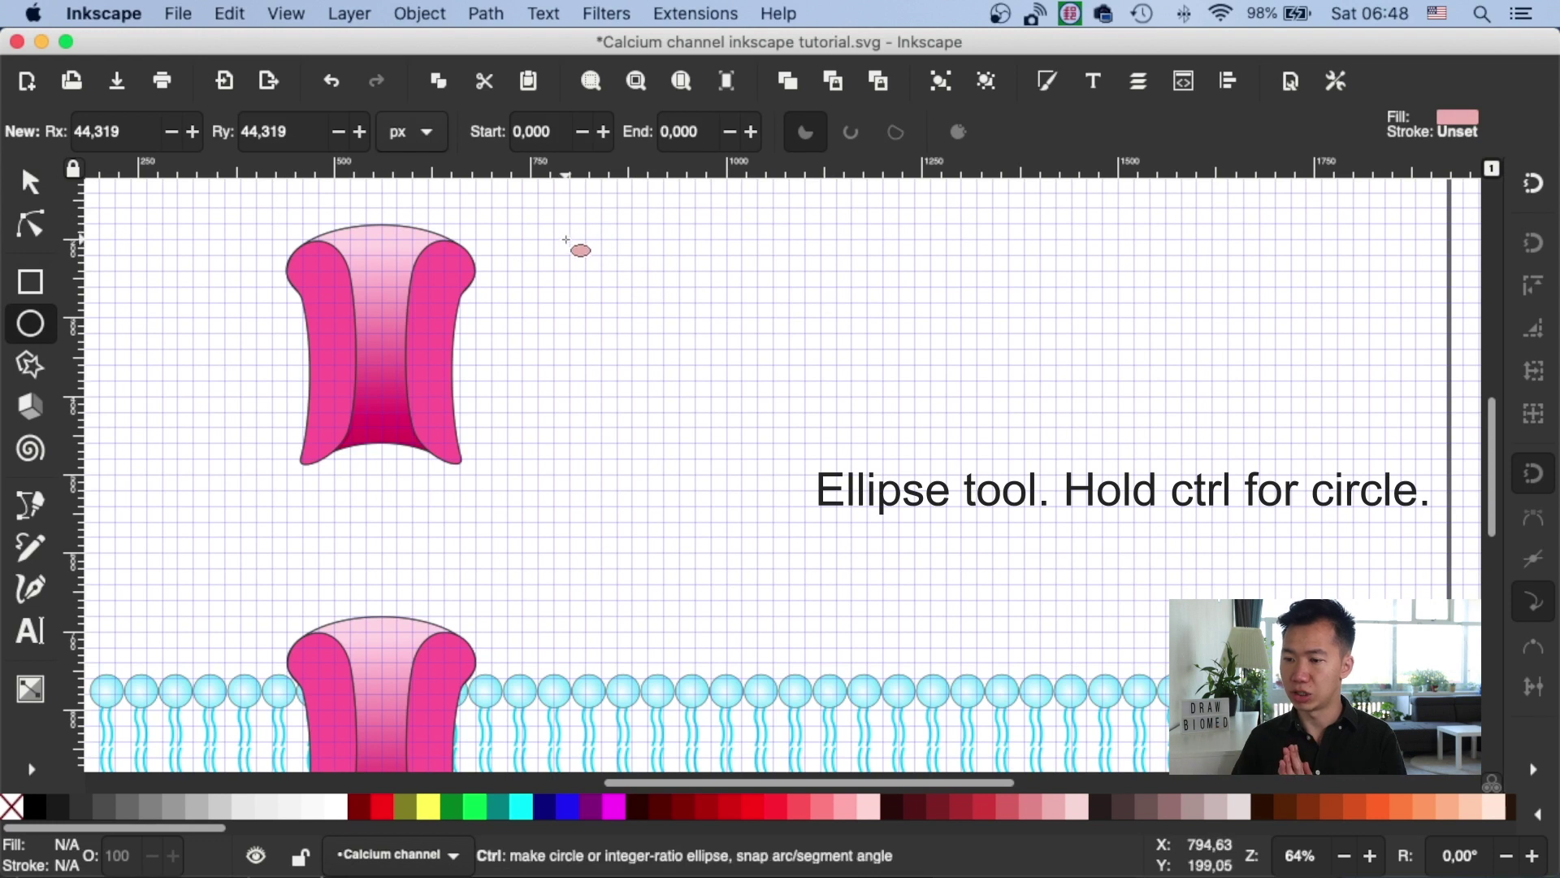
{"action": "left_click_drag", "start_coordinate": [579, 226], "coordinate": [638, 281]}
{"action": "scroll", "coordinate": [687, 233], "scroll_direction": "up", "scroll_amount": 4, "text": "ctrl"}
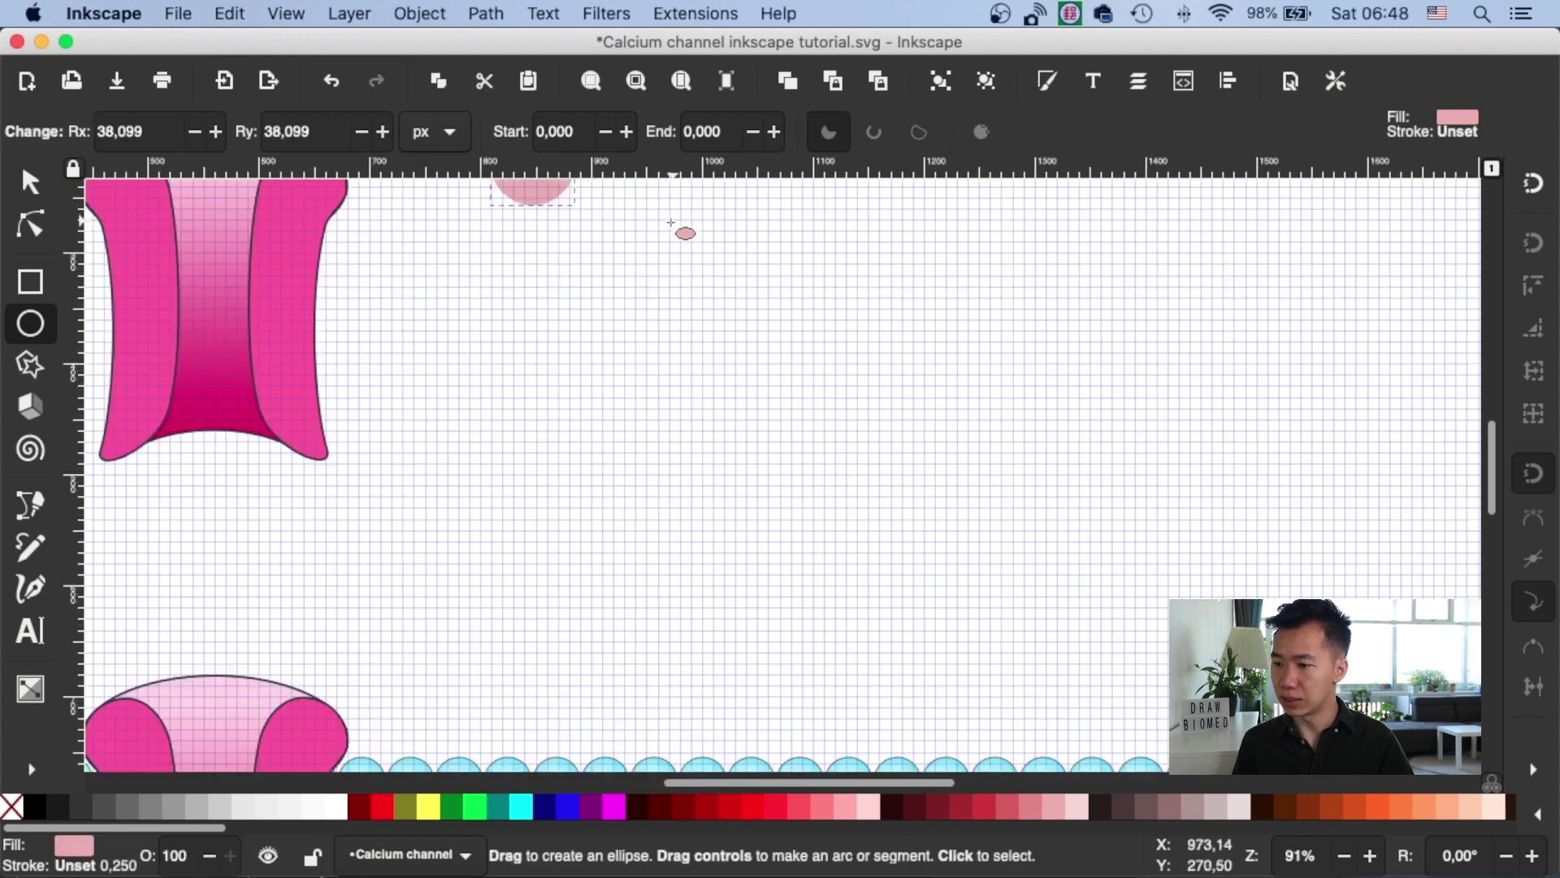
{"action": "key", "text": "s"}
{"action": "left_click_drag", "start_coordinate": [816, 387], "coordinate": [822, 433]}
{"action": "key", "text": "minus"}
{"action": "key", "text": "Escape"}
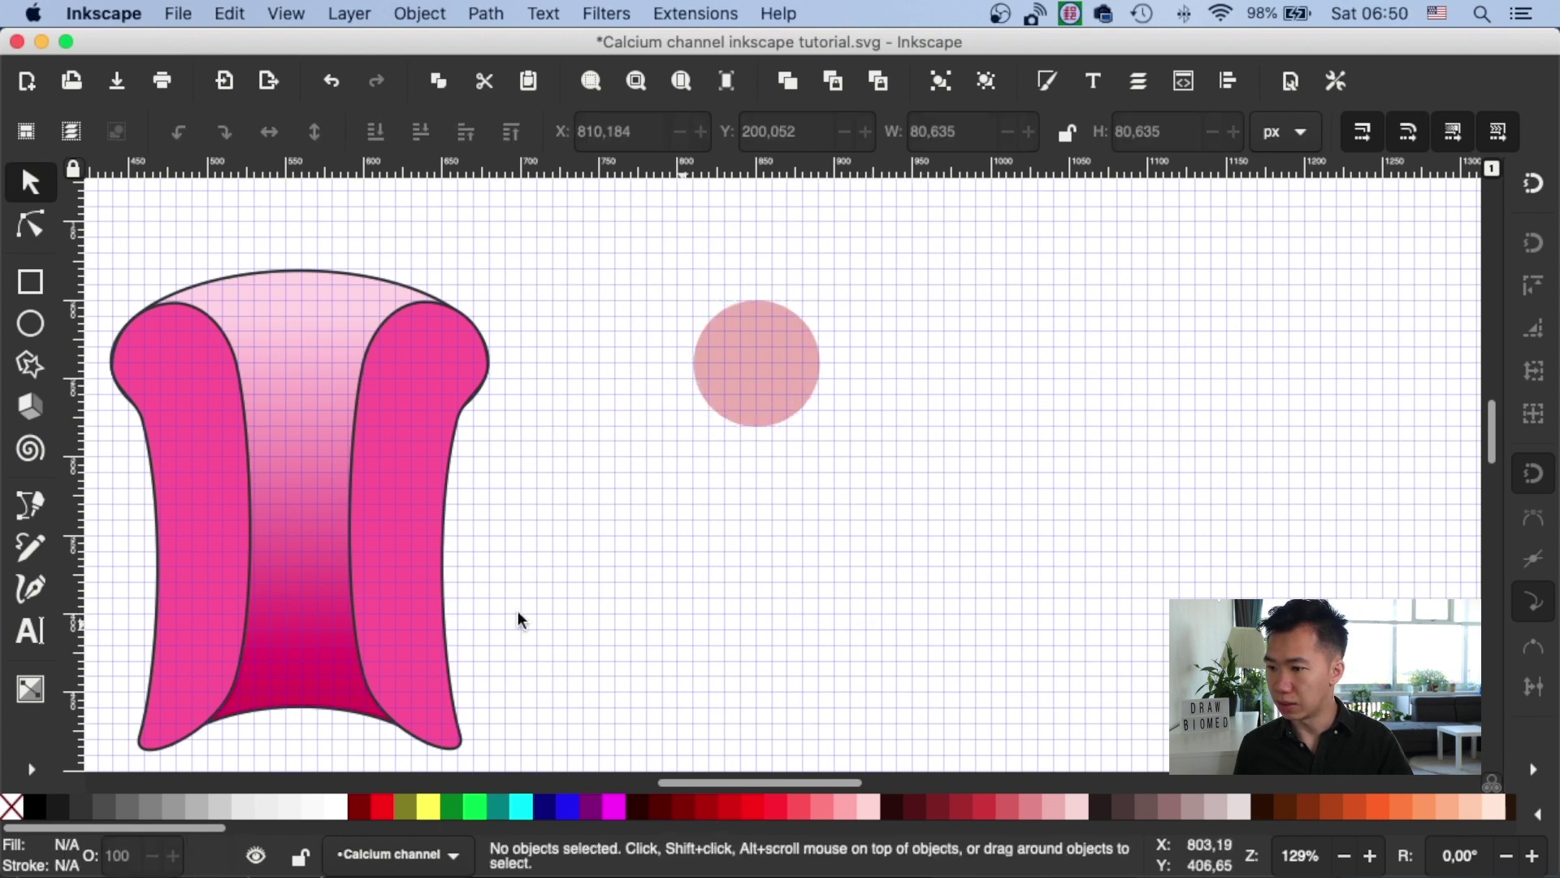
- Draw a tall rectangle about 50 × 230 px down from the circle's centre, then select both shapes
{"action": "left_click", "coordinate": [31, 284]}
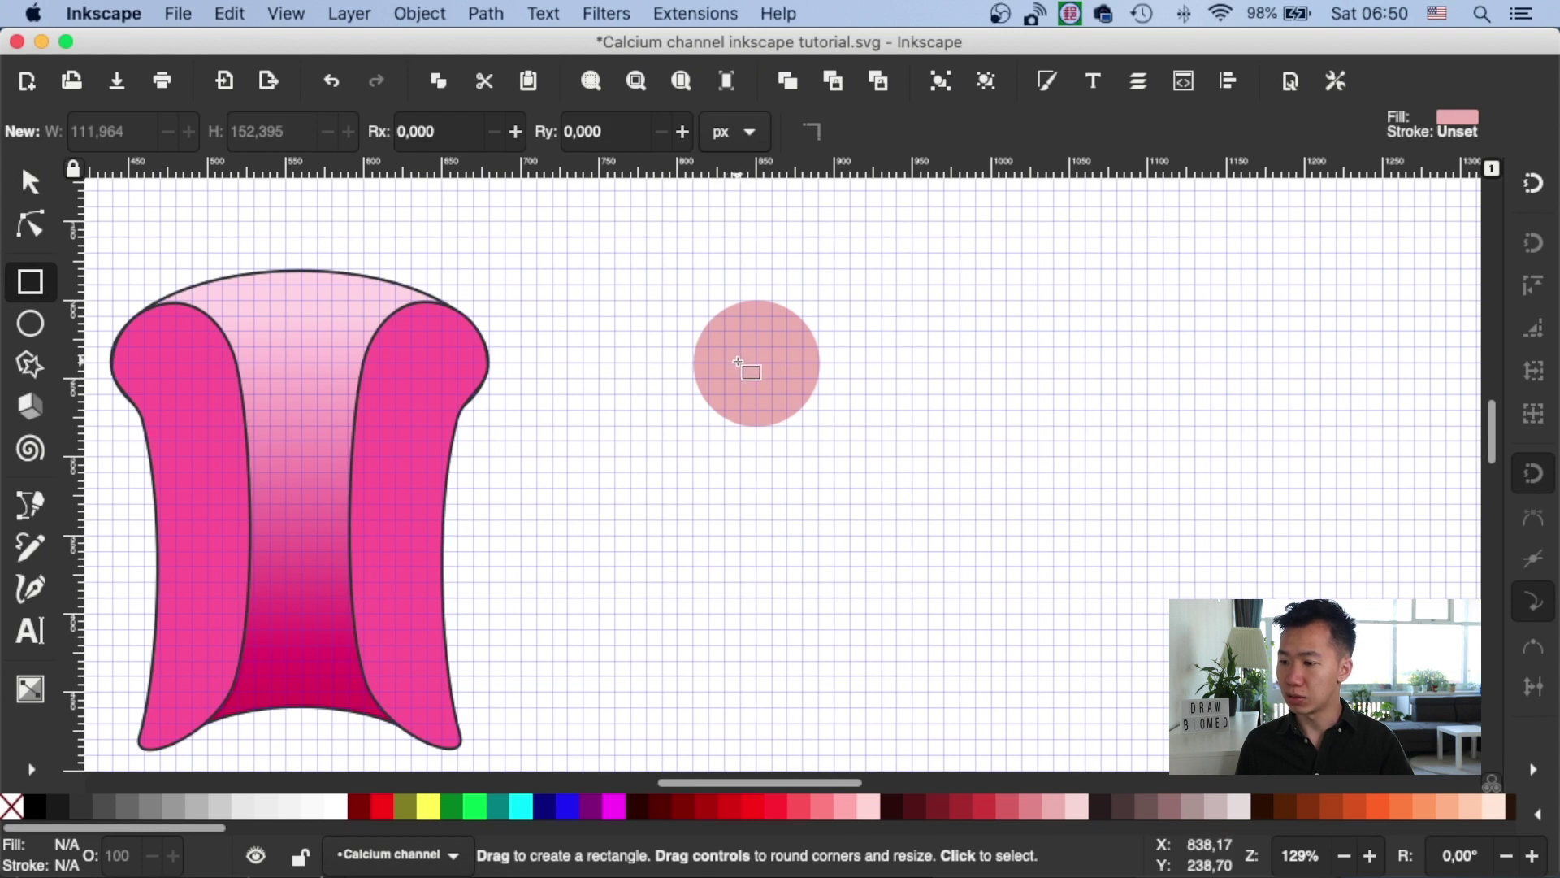
{"action": "mouse_move", "coordinate": [740, 362]}
{"action": "left_mouse_down"}
{"action": "mouse_move", "coordinate": [794, 422]}
{"action": "mouse_move", "coordinate": [818, 496]}
{"action": "mouse_move", "coordinate": [820, 726]}
{"action": "left_mouse_up"}
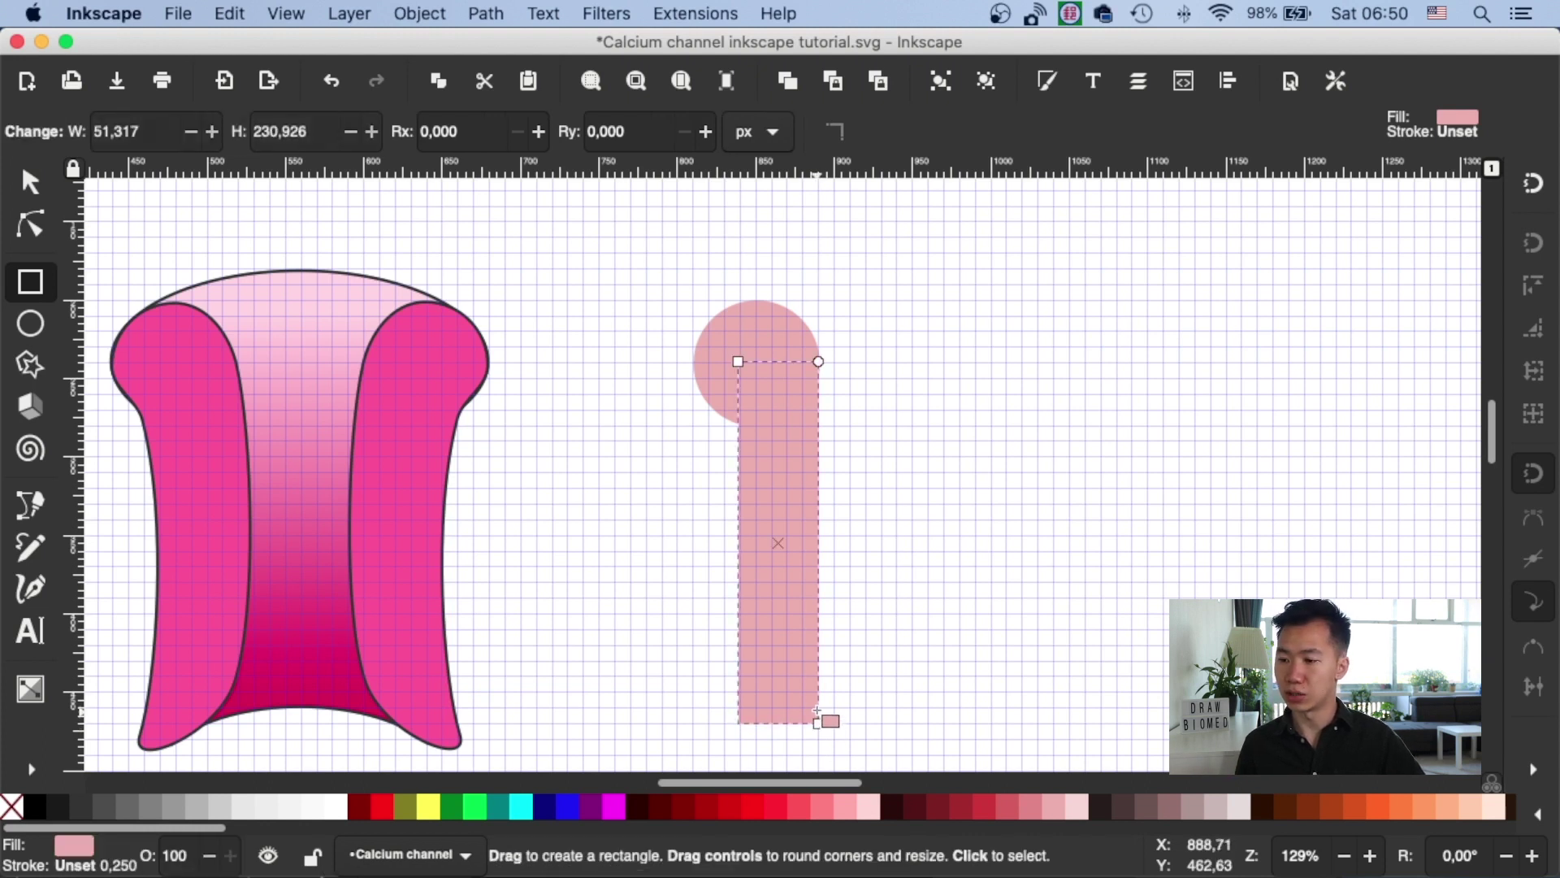
{"action": "key", "text": "space"}
{"action": "left_click_drag", "start_coordinate": [1010, 557], "coordinate": [1027, 542]}
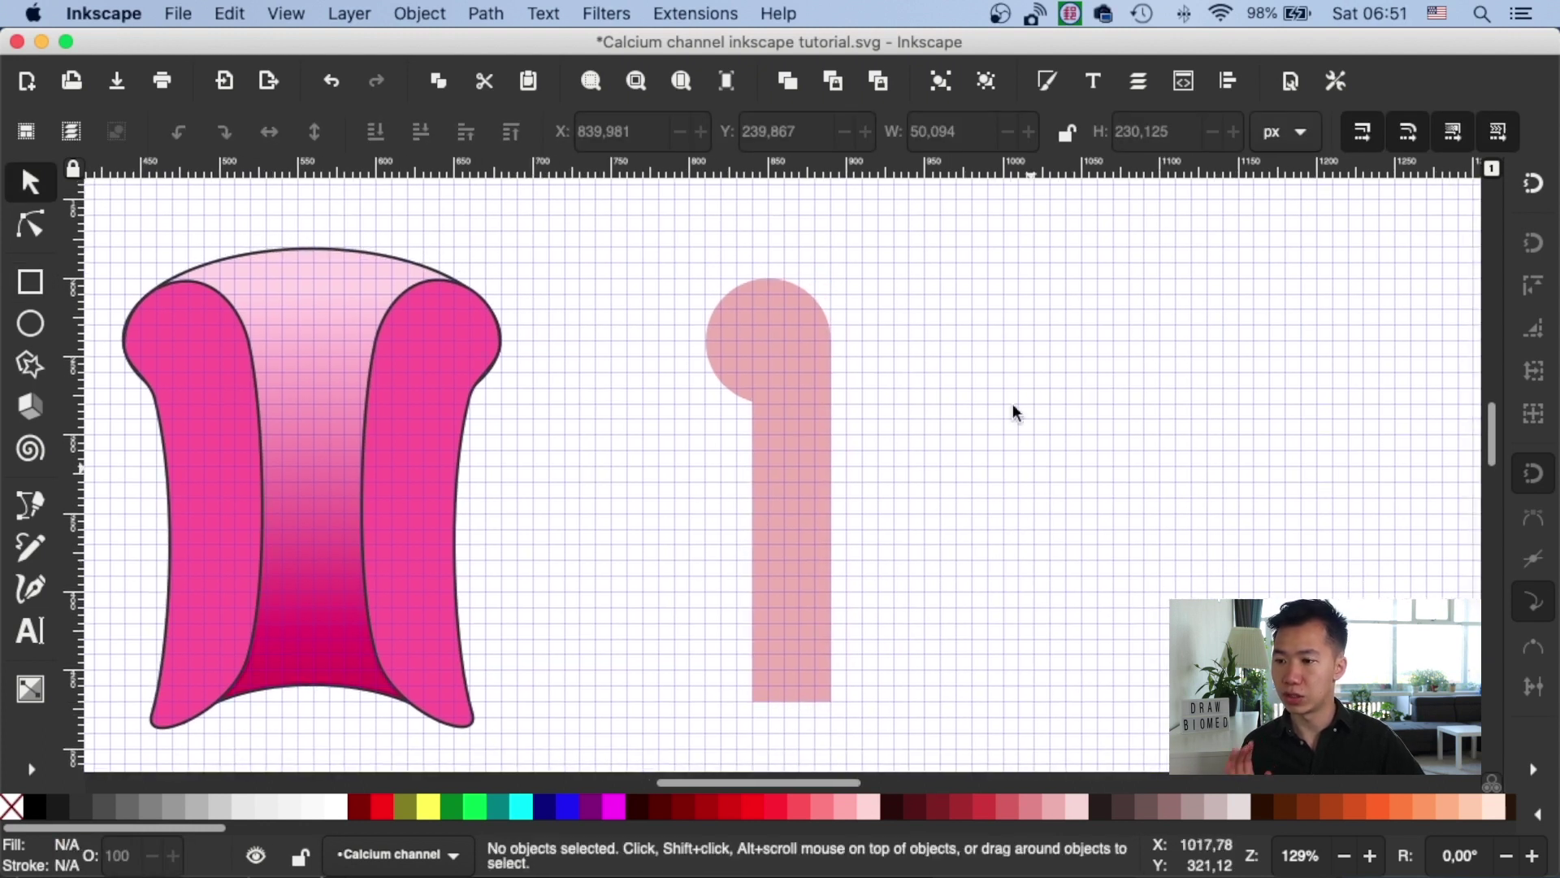
{"action": "left_click_drag", "start_coordinate": [660, 246], "coordinate": [895, 719]}
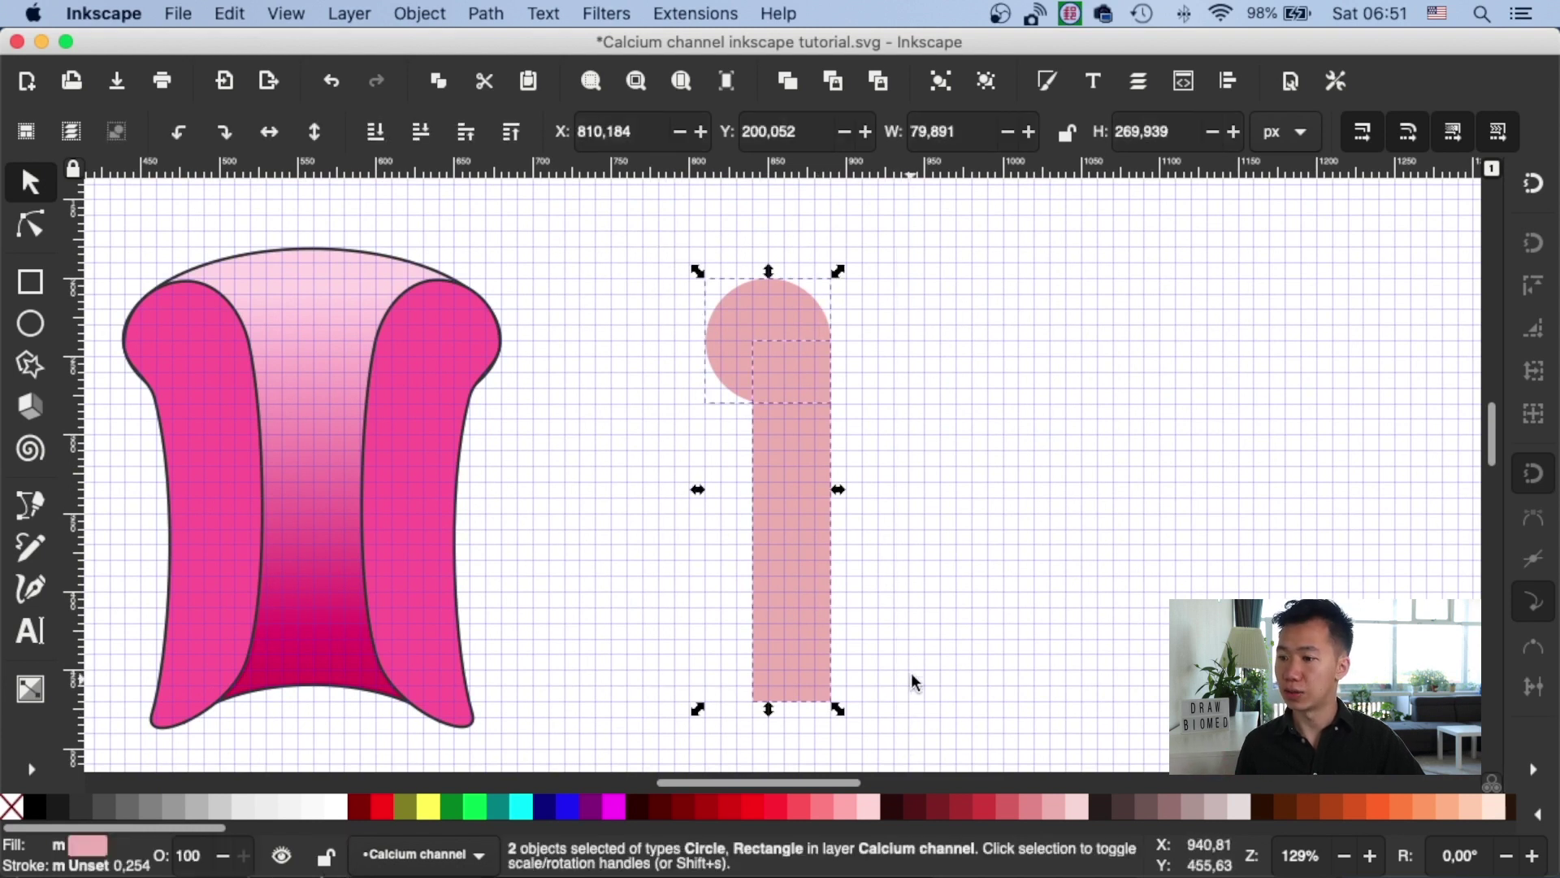
- Convert the circle and rectangle to paths and inspect each one's nodes
{"action": "left_click", "coordinate": [488, 13]}
{"action": "left_click", "coordinate": [516, 42]}
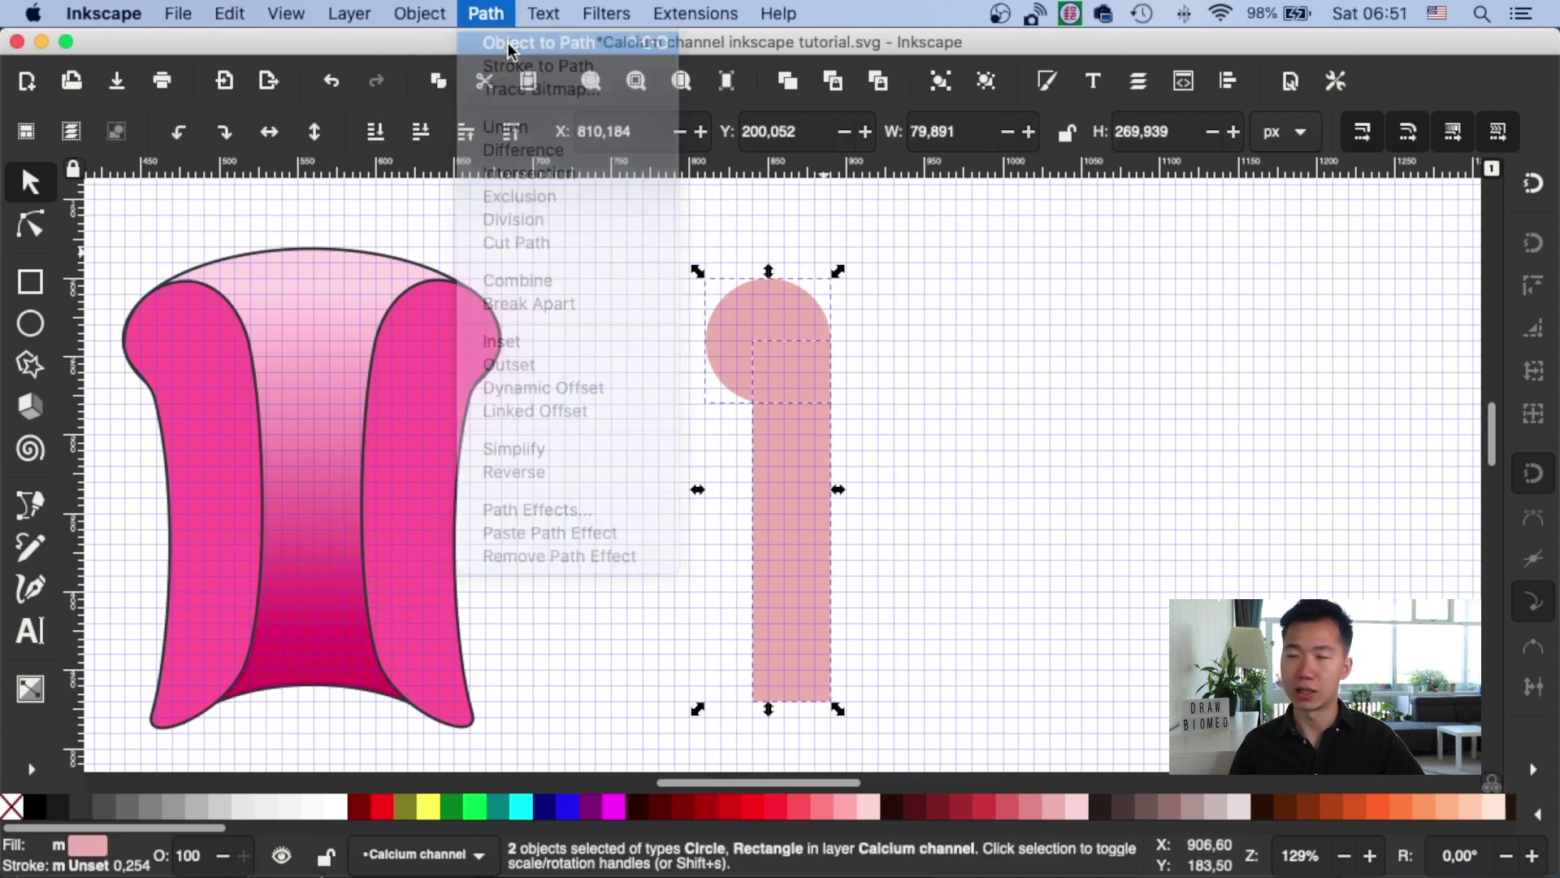
{"action": "left_click", "coordinate": [932, 360]}
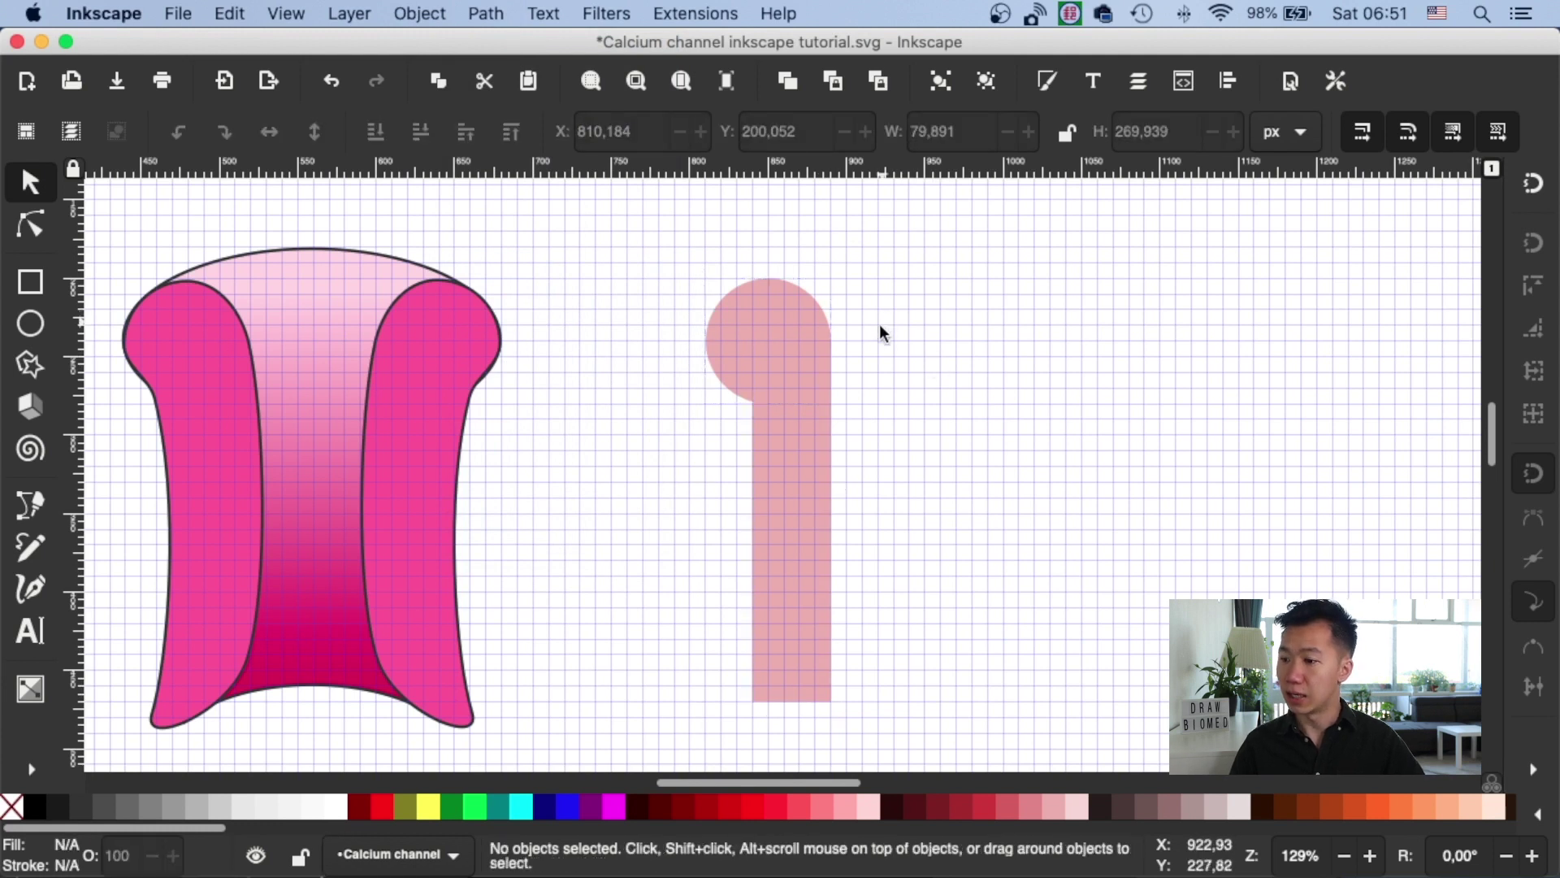
{"action": "left_click", "coordinate": [25, 229]}
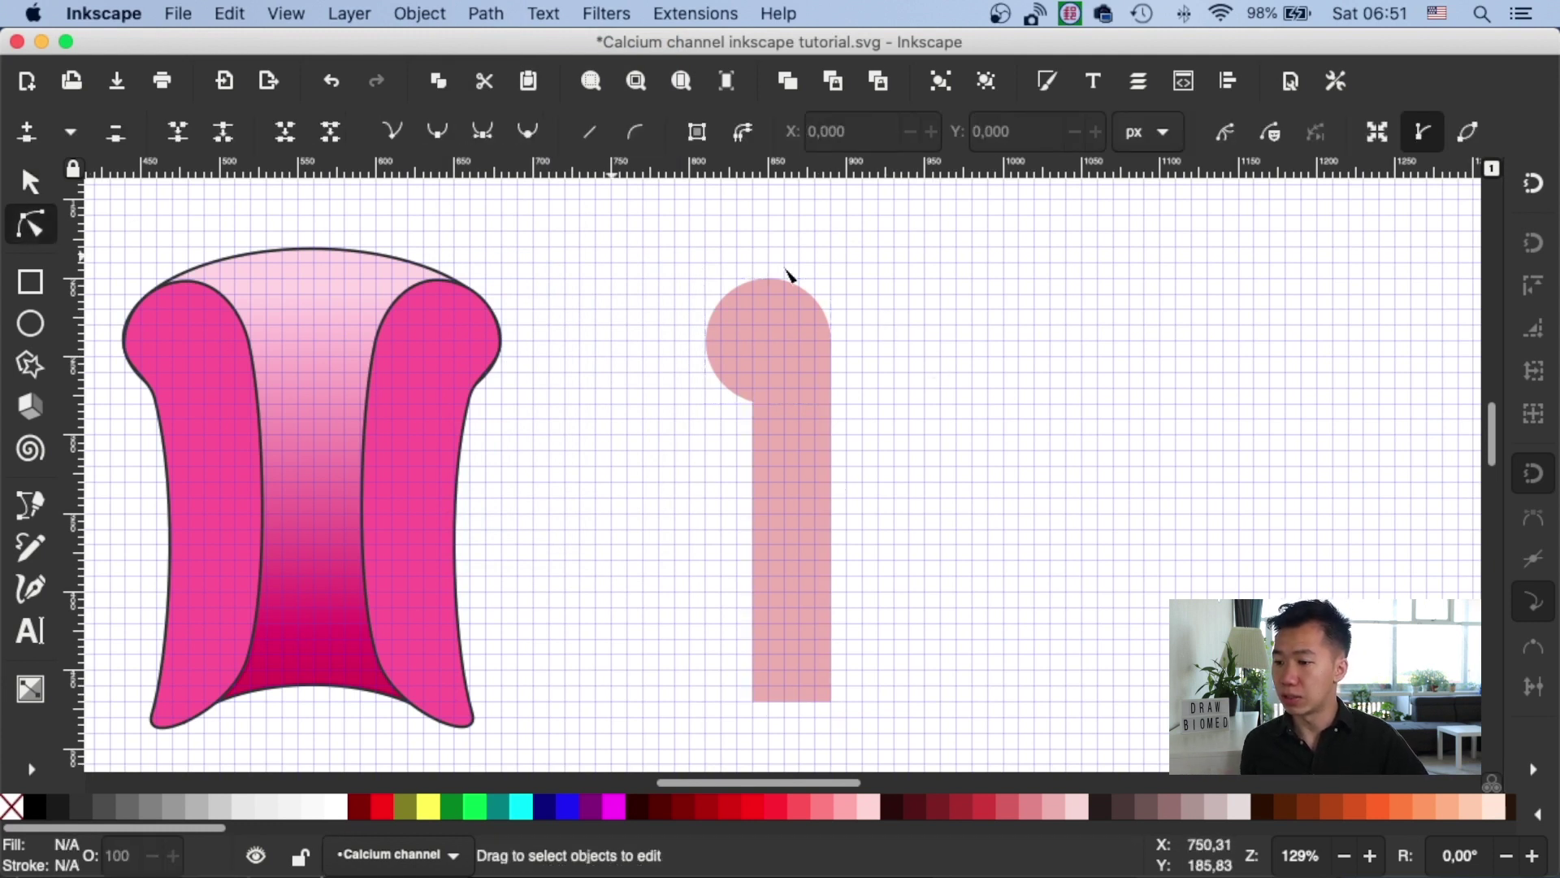
{"action": "left_click", "coordinate": [798, 317]}
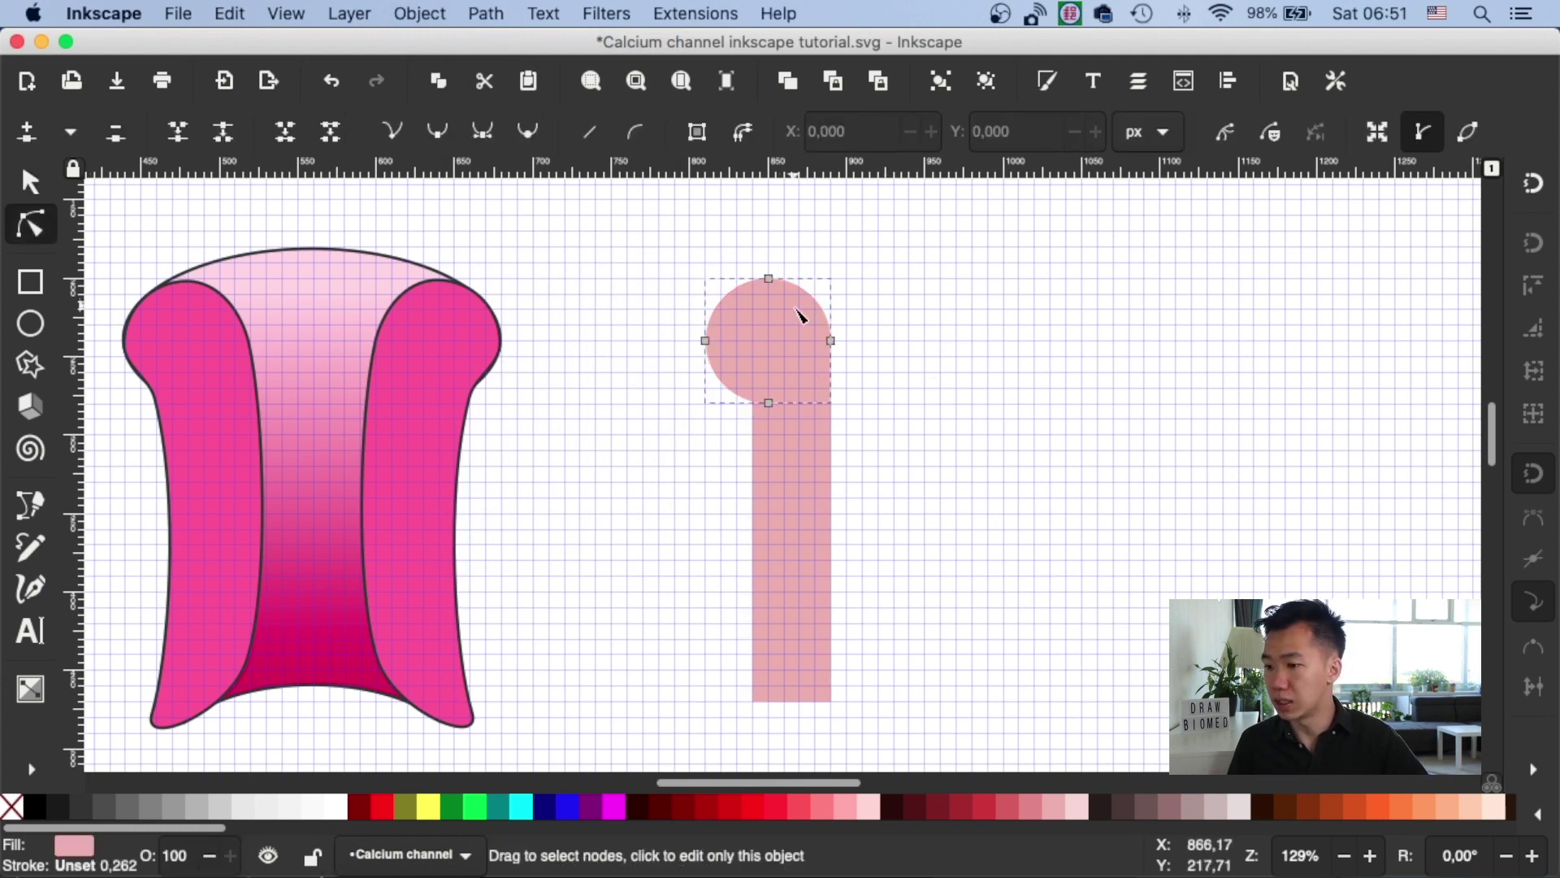
{"action": "left_click", "coordinate": [784, 529]}
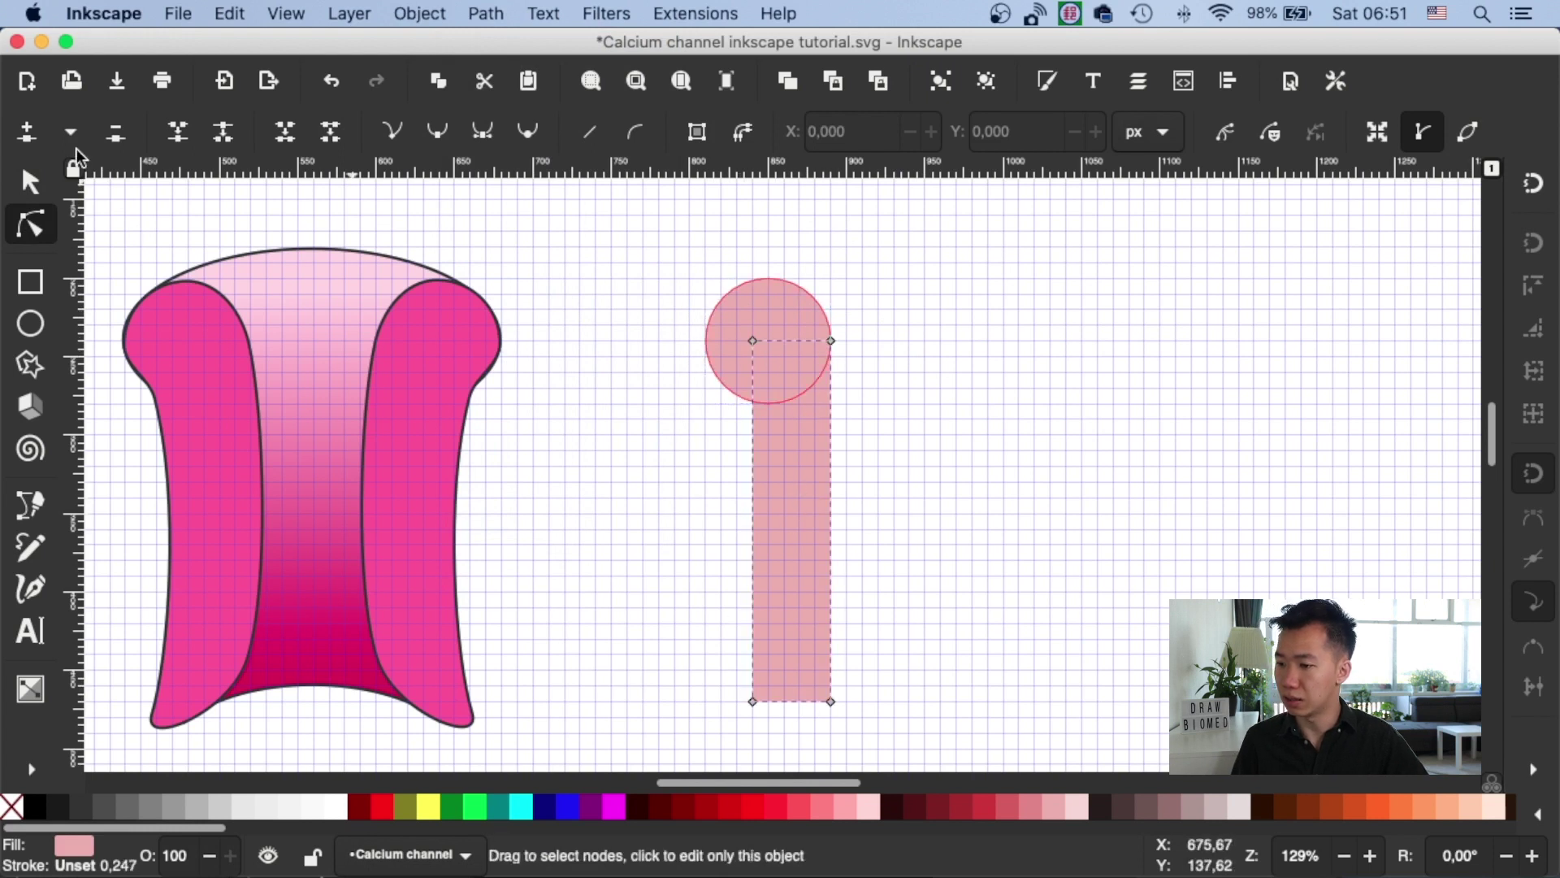
{"action": "left_click", "coordinate": [33, 186]}
- Union both paths into a single 8-node pink shape about 79.9 × 269.9 px
{"action": "left_click_drag", "start_coordinate": [704, 268], "coordinate": [931, 686]}
{"action": "left_click", "coordinate": [486, 14]}
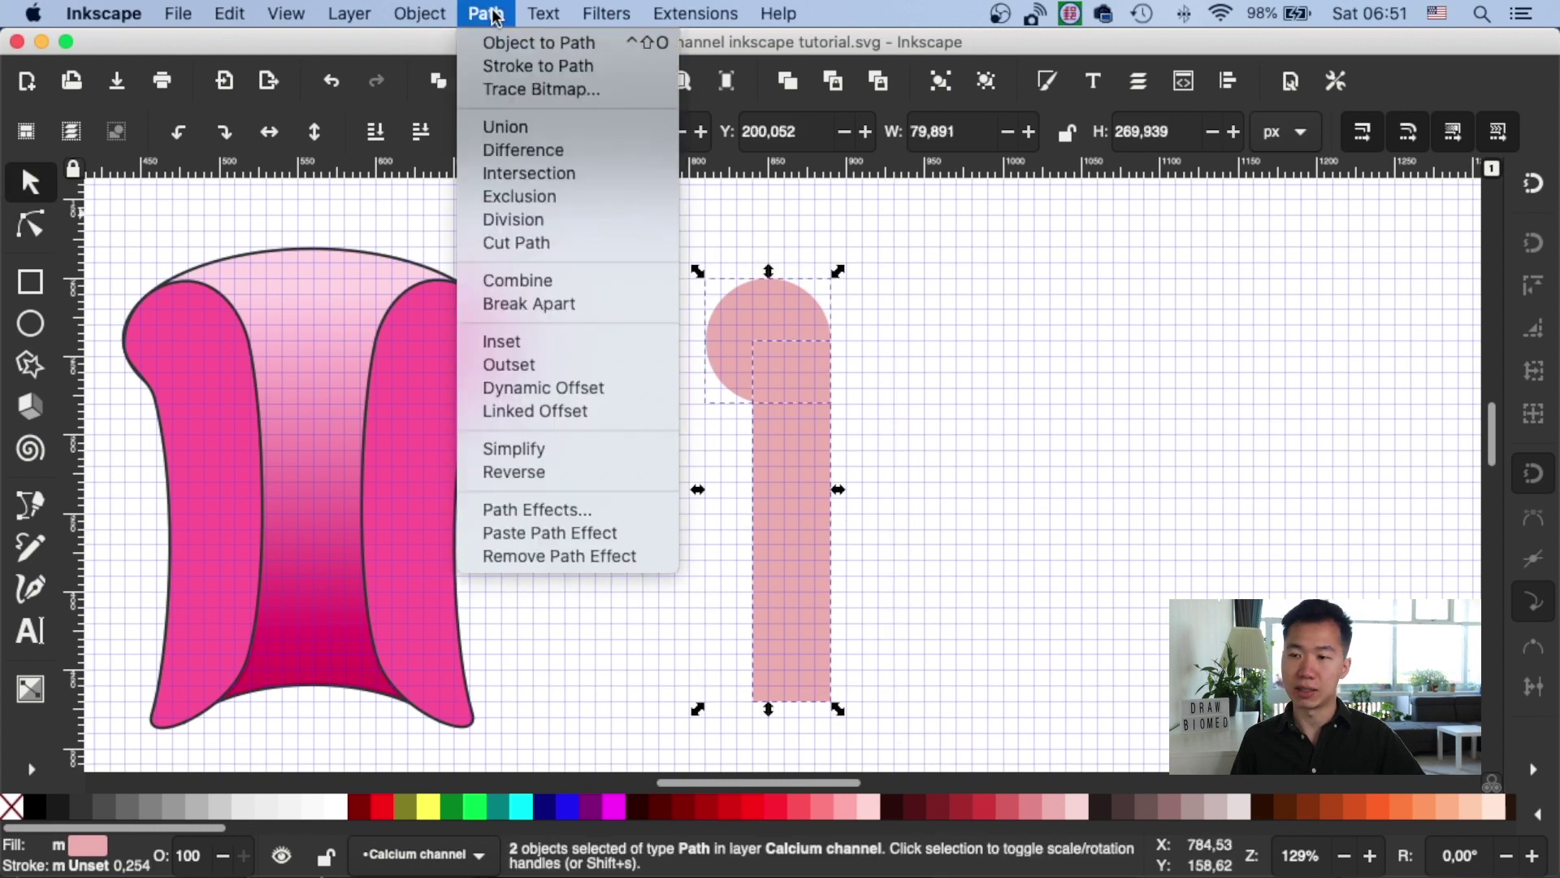
{"action": "left_click", "coordinate": [484, 128]}
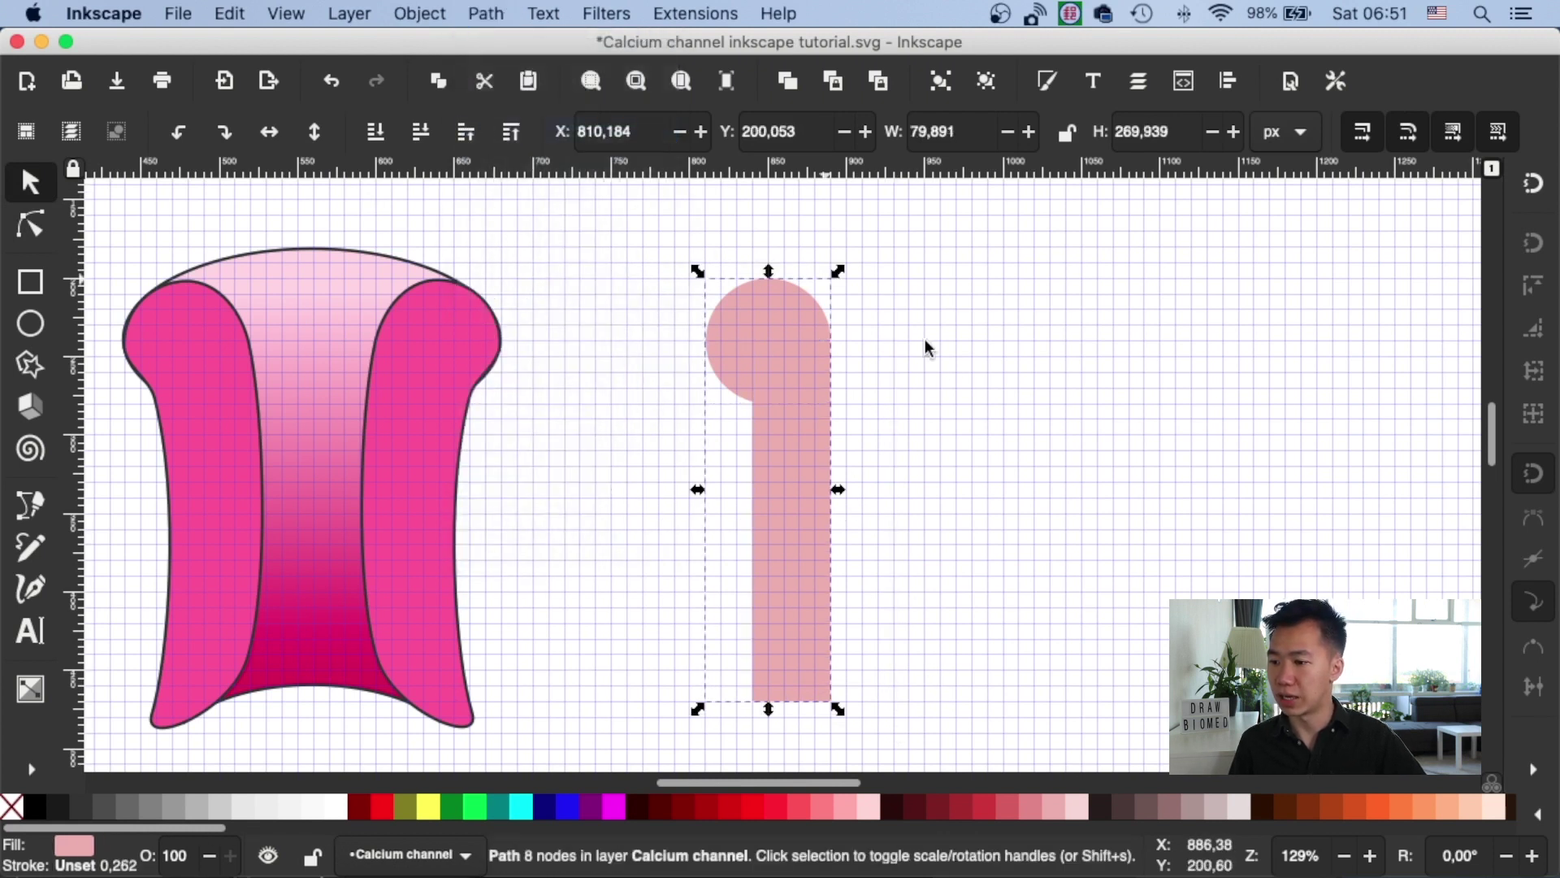
{"action": "left_click", "coordinate": [30, 226]}
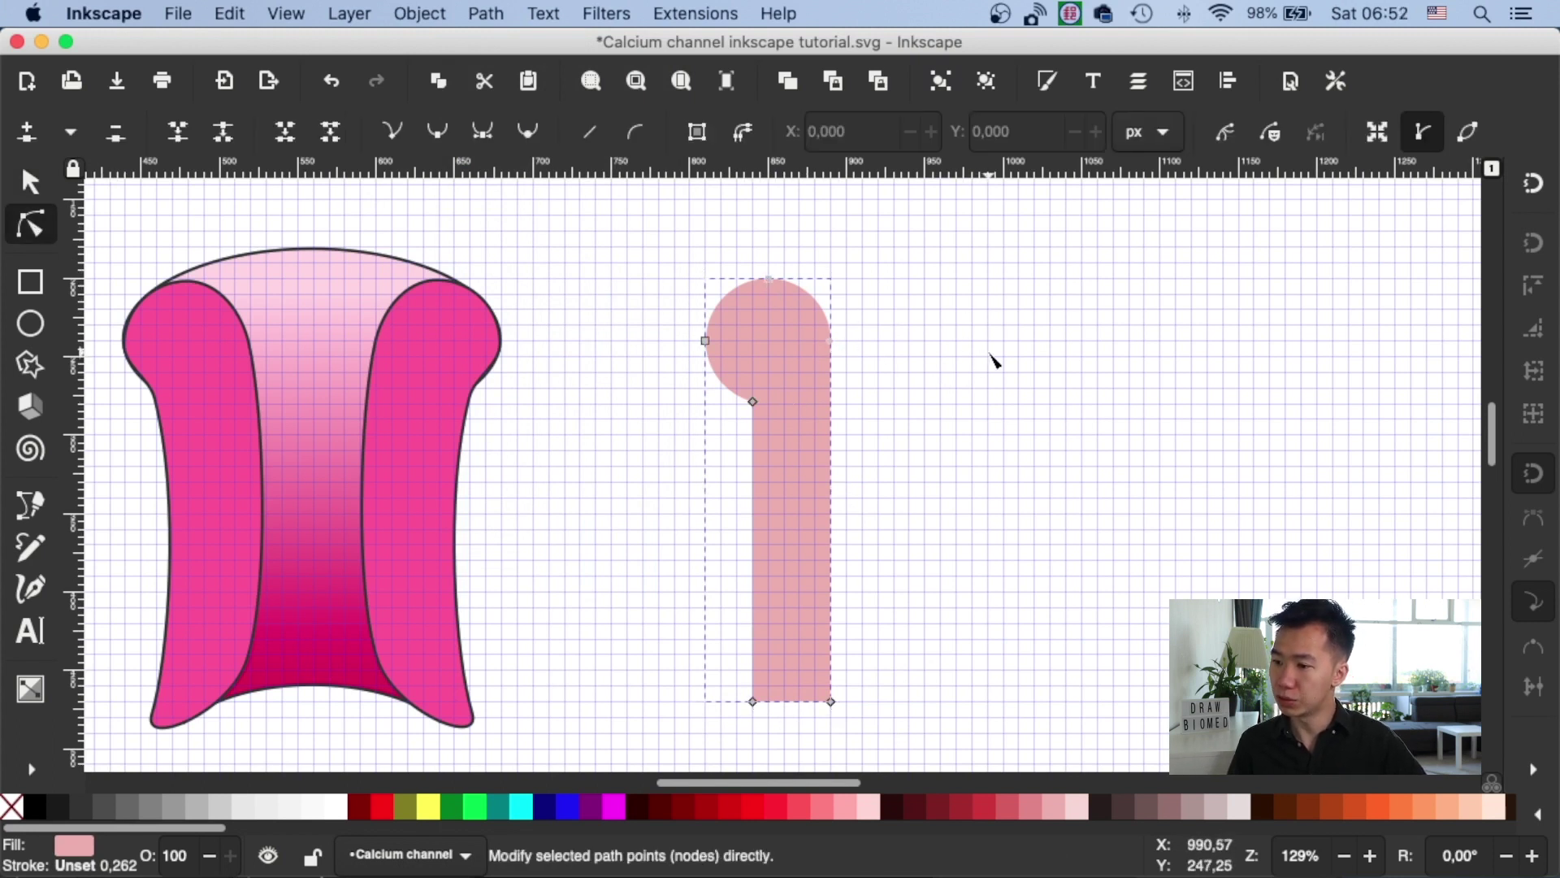
- Delete the redundant right-edge node and move the remaining node back into line
{"action": "scroll", "coordinate": [993, 360], "scroll_direction": "up", "scroll_amount": 2}
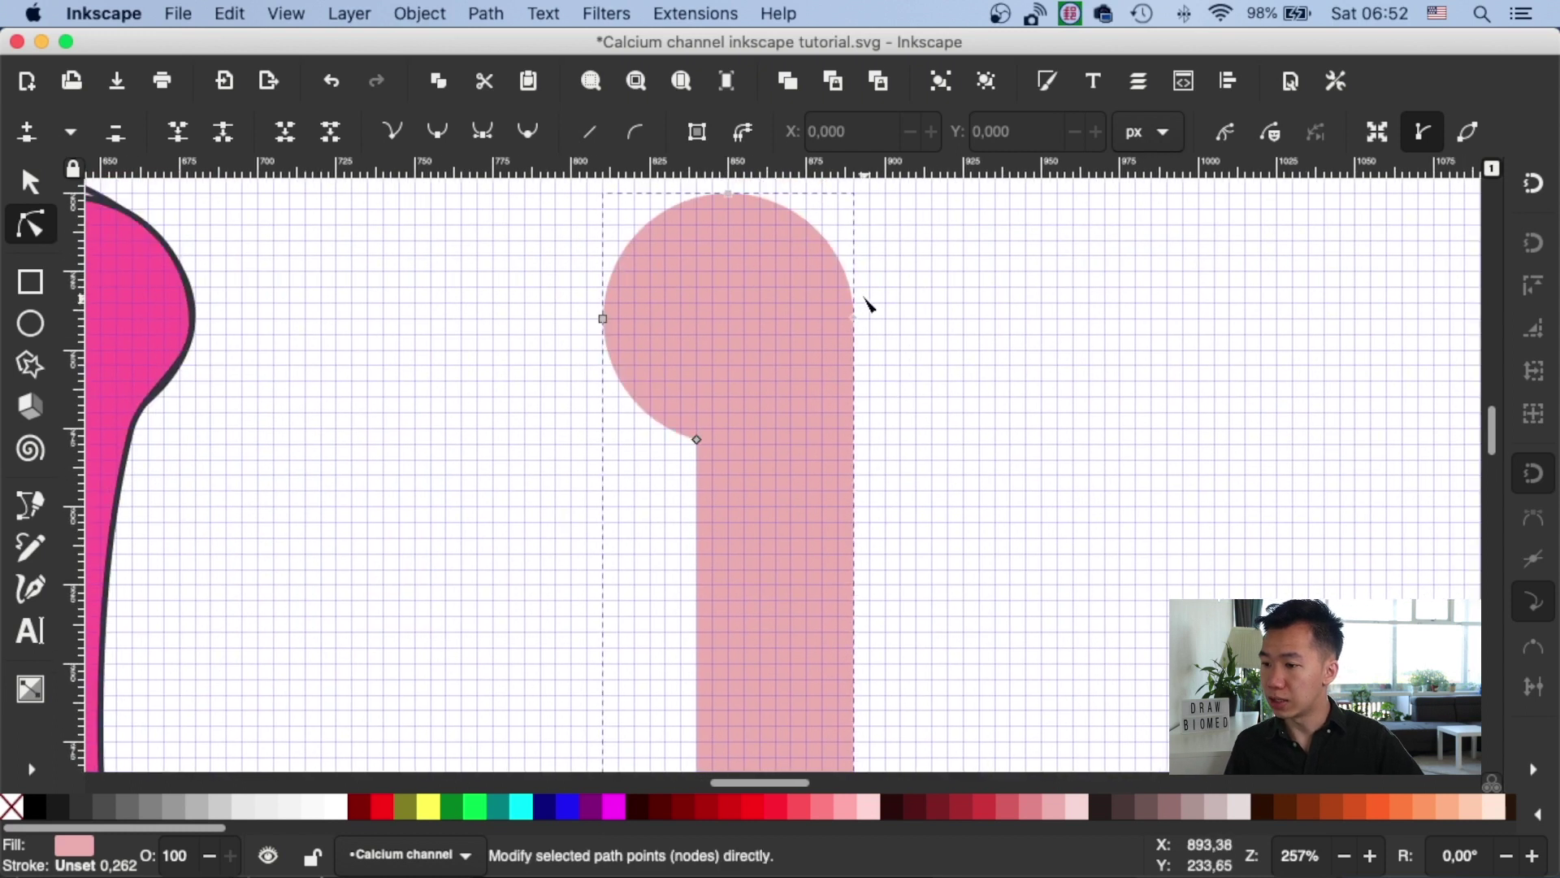
{"action": "left_click", "coordinate": [855, 319]}
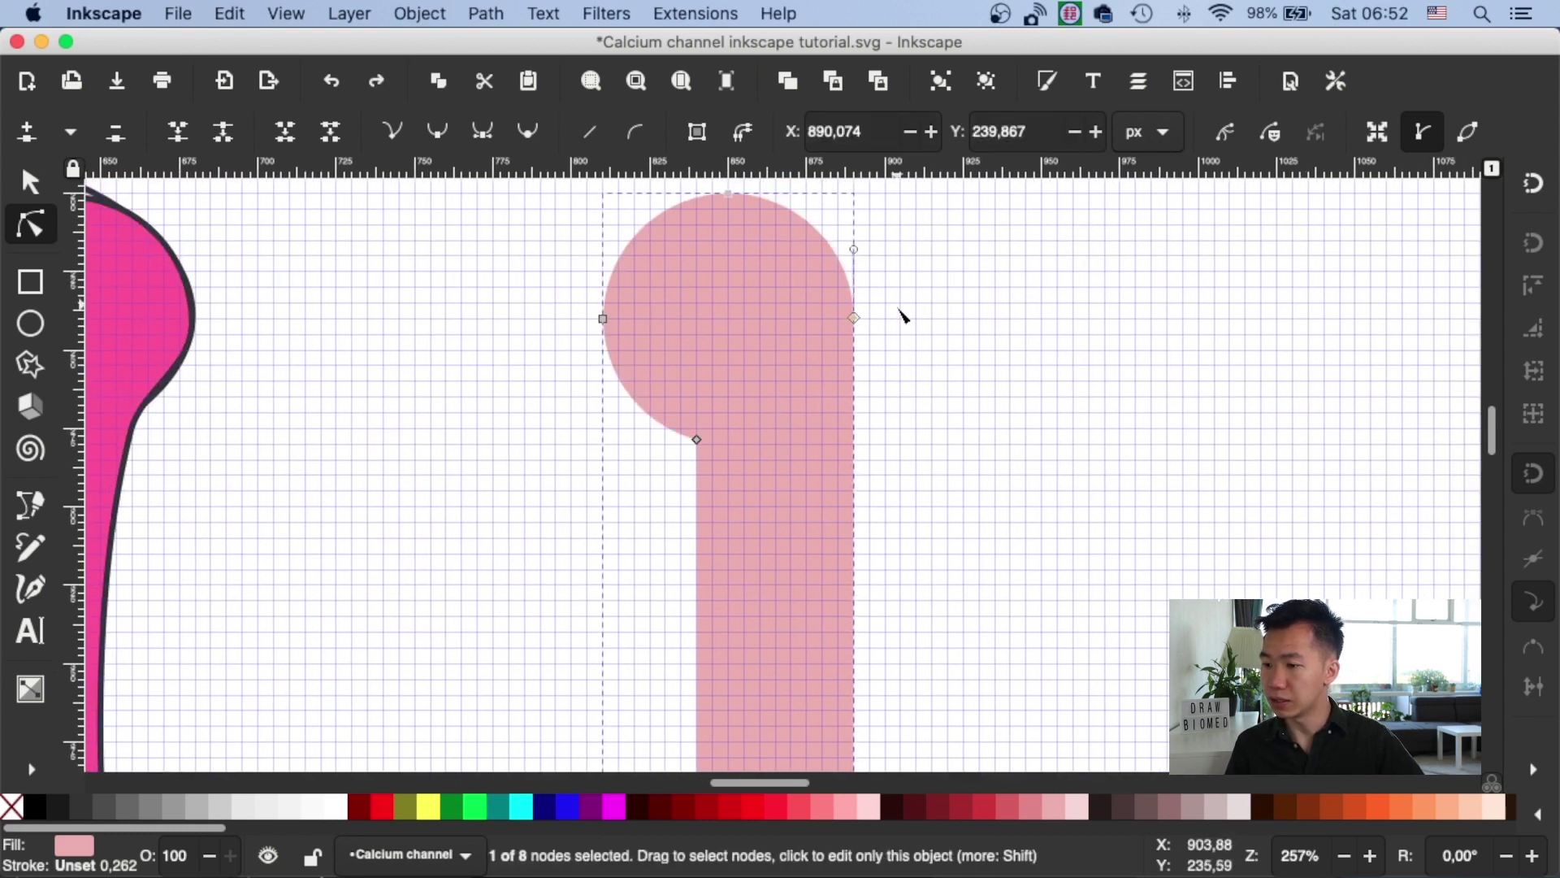
{"action": "left_click_drag", "start_coordinate": [855, 319], "coordinate": [856, 307]}
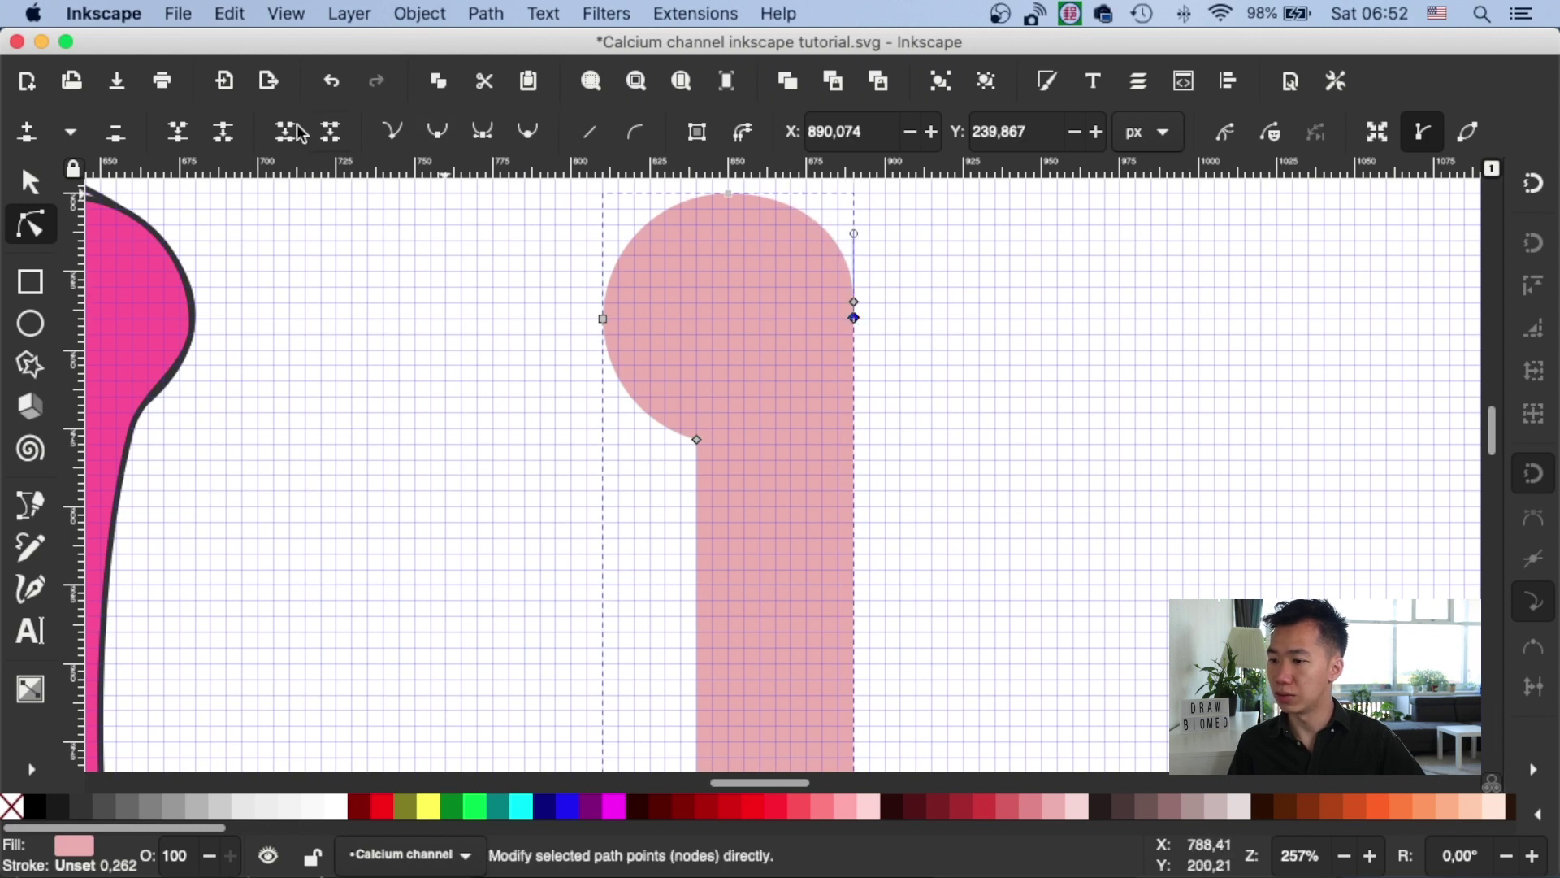
{"action": "left_click", "coordinate": [118, 136]}
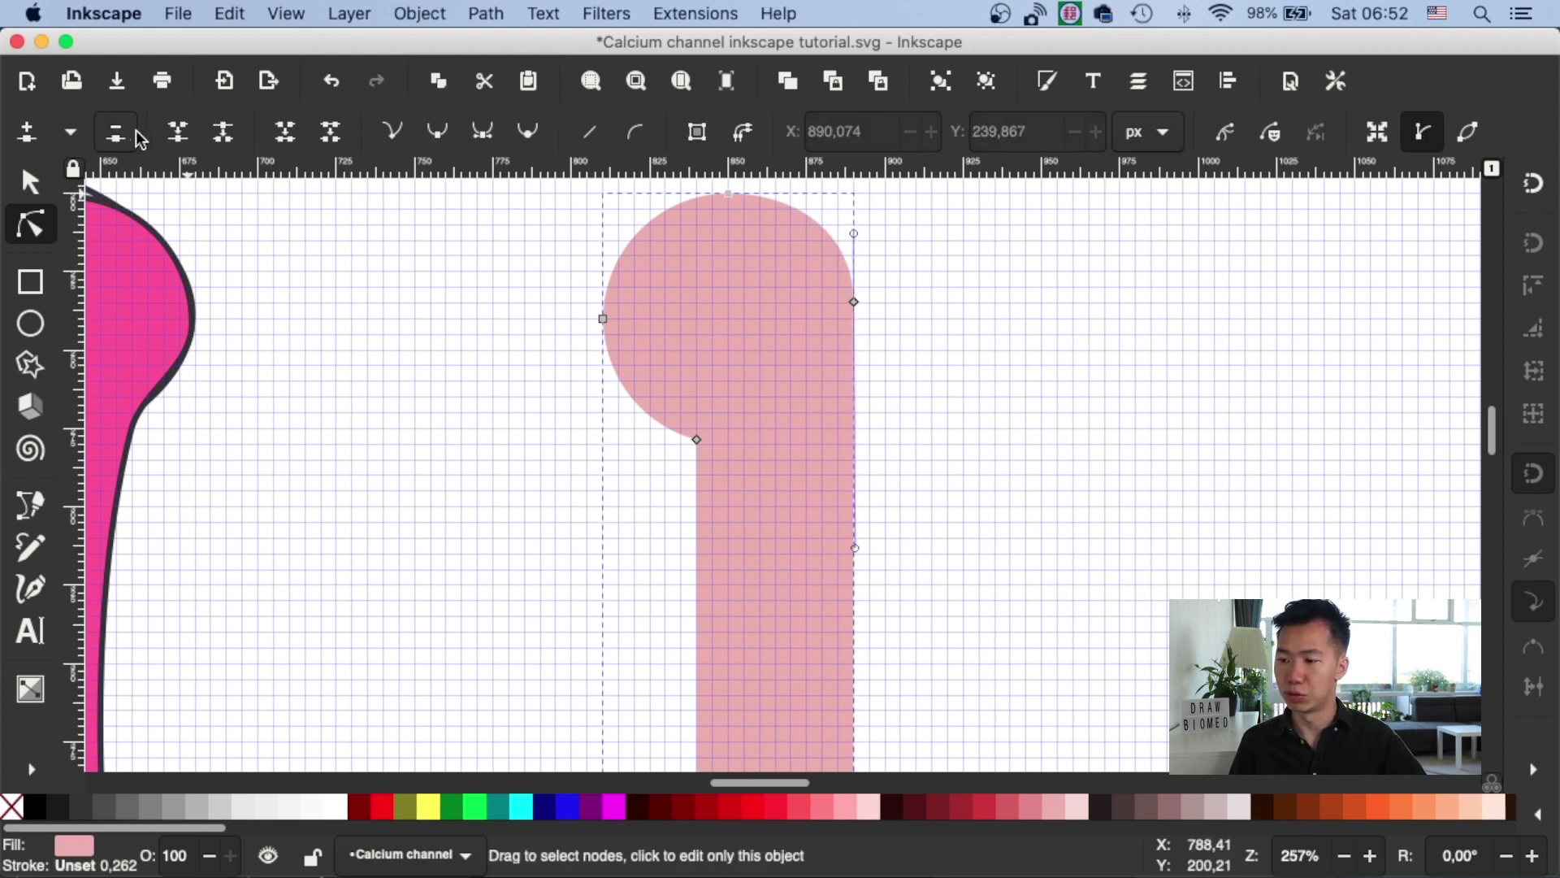
{"action": "left_click_drag", "start_coordinate": [855, 305], "coordinate": [855, 319]}
{"action": "left_click", "coordinate": [943, 320]}
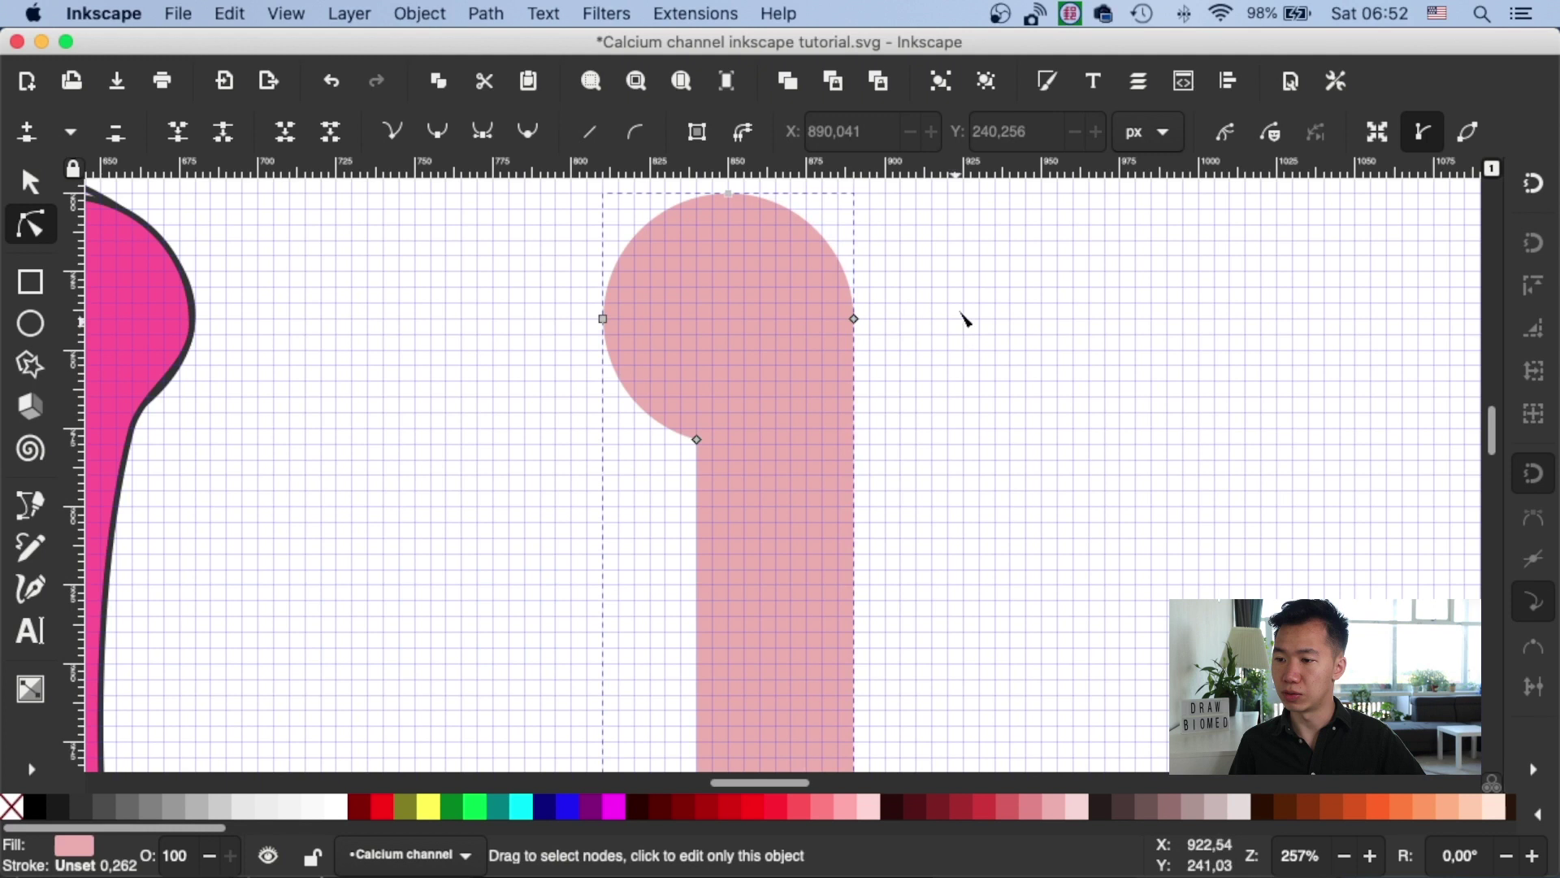
{"action": "left_click", "coordinate": [696, 440]}
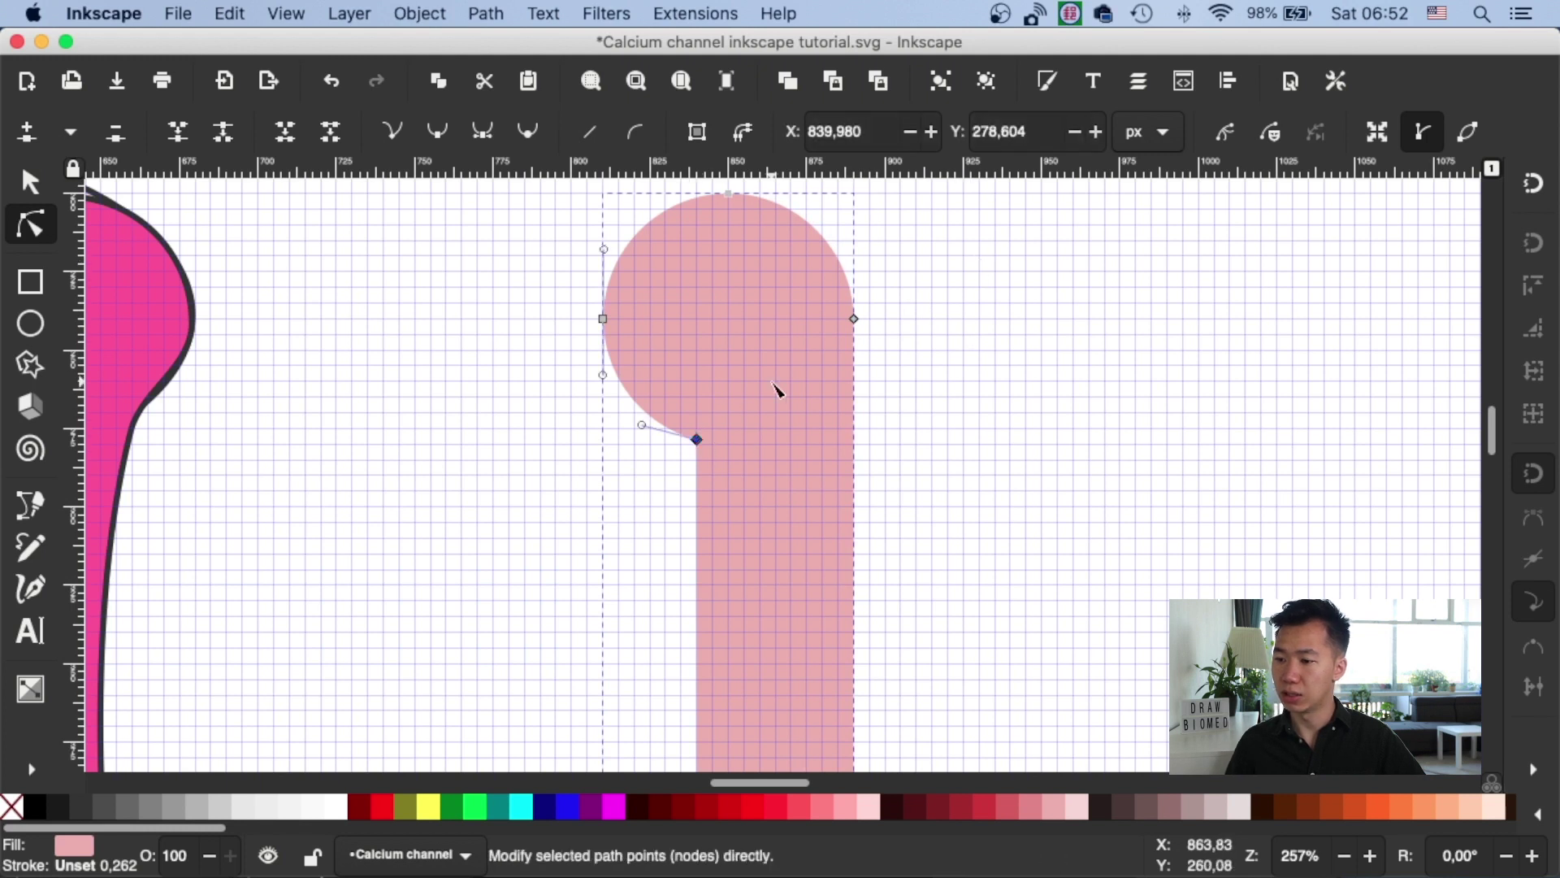
- Make the junction, right-edge, bottom-right and bottom-left nodes auto-smooth
{"action": "left_click", "coordinate": [528, 135]}
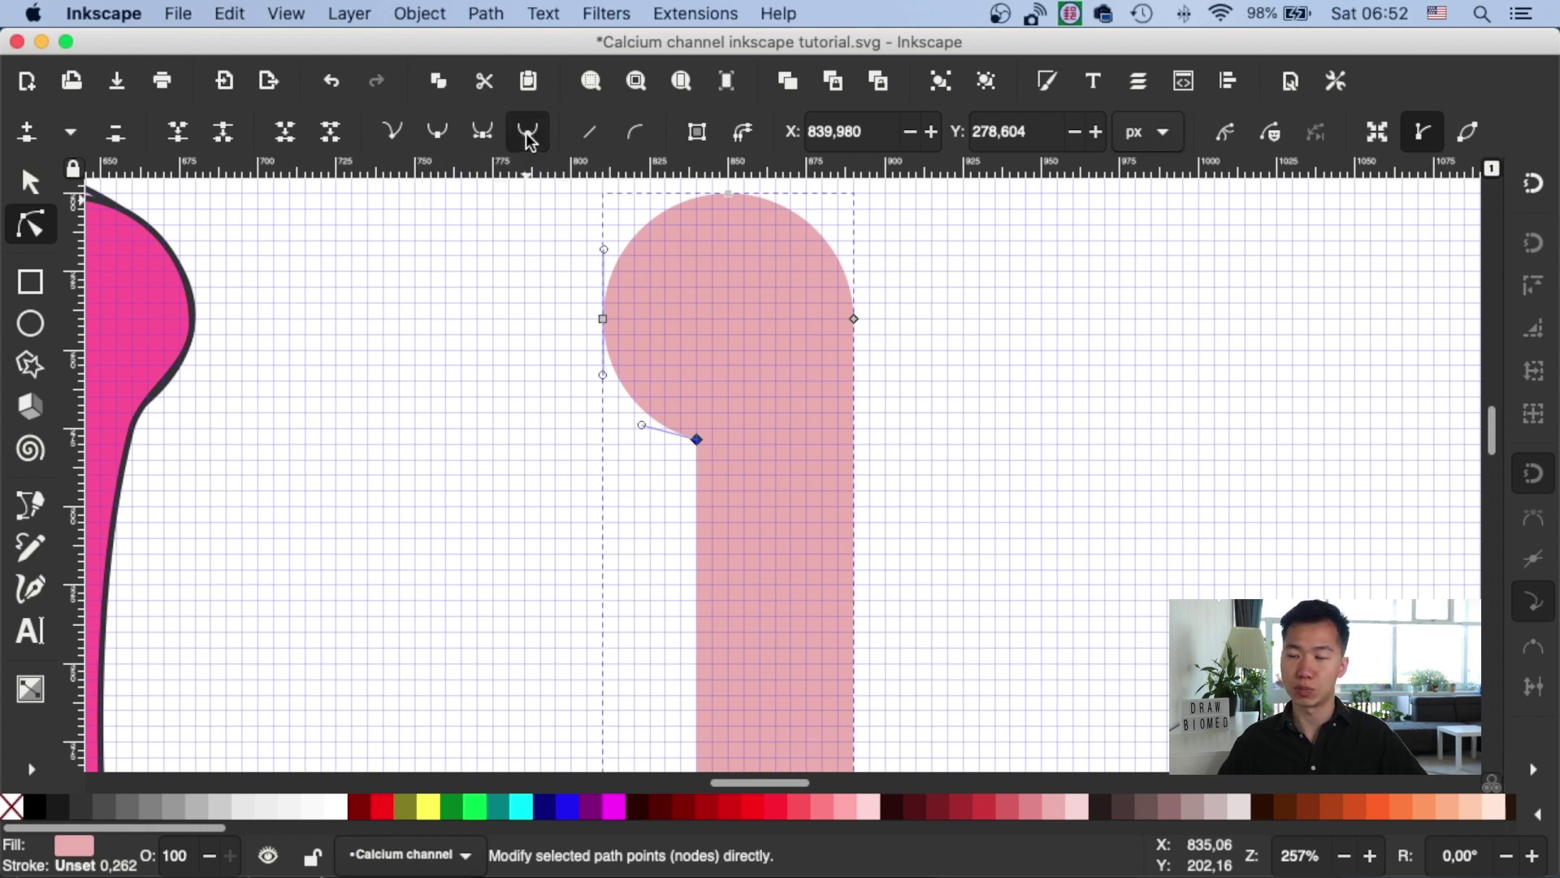
{"action": "left_click", "coordinate": [855, 318]}
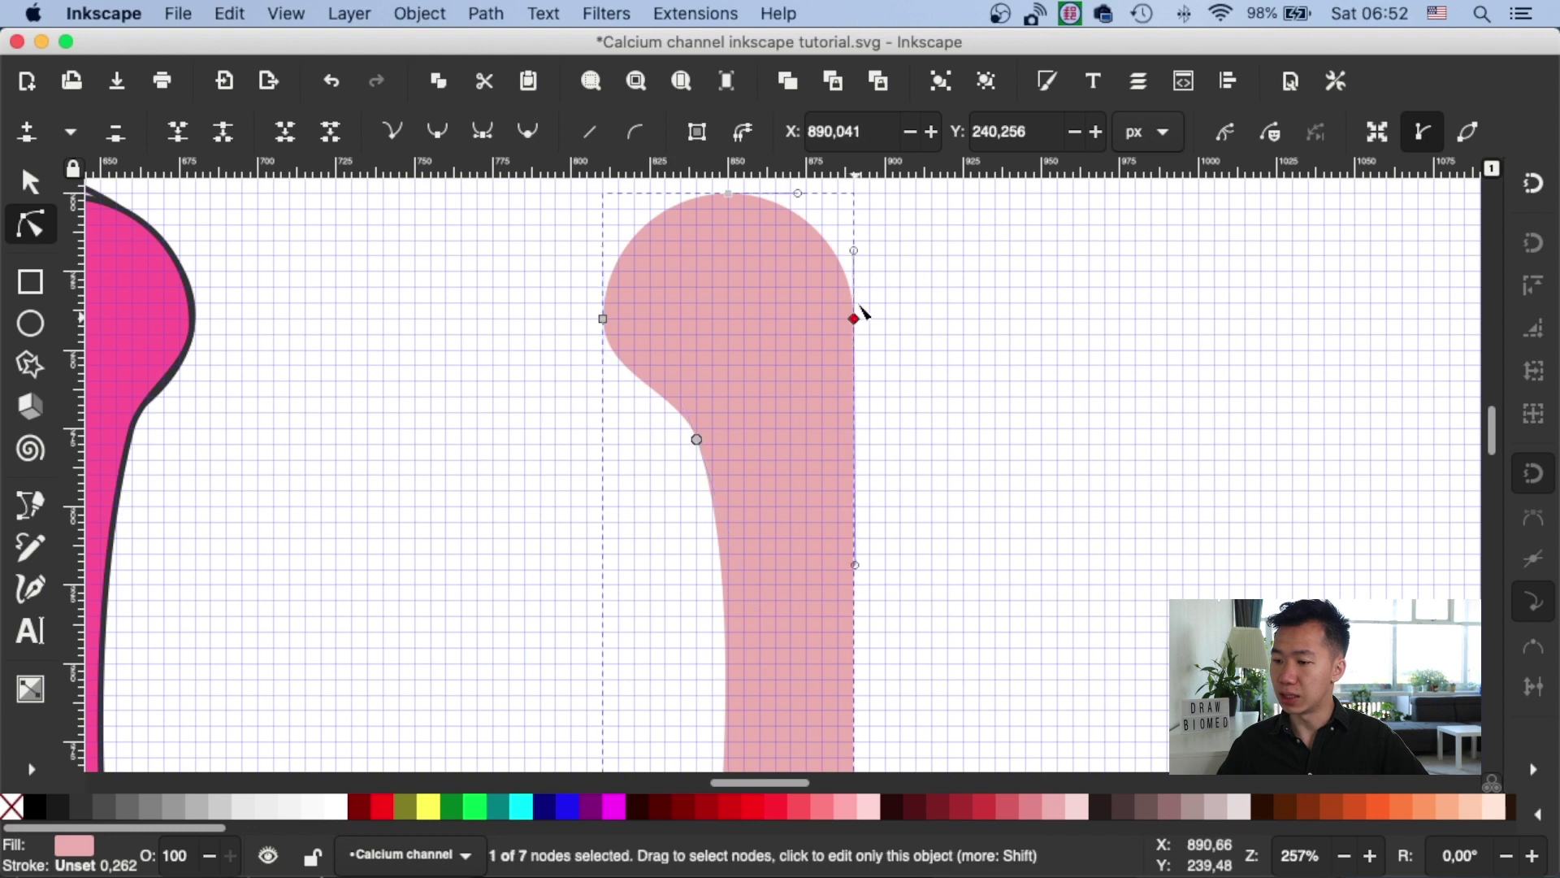
{"action": "left_click", "coordinate": [530, 135]}
{"action": "scroll", "coordinate": [998, 405], "scroll_direction": "down", "scroll_amount": 10}
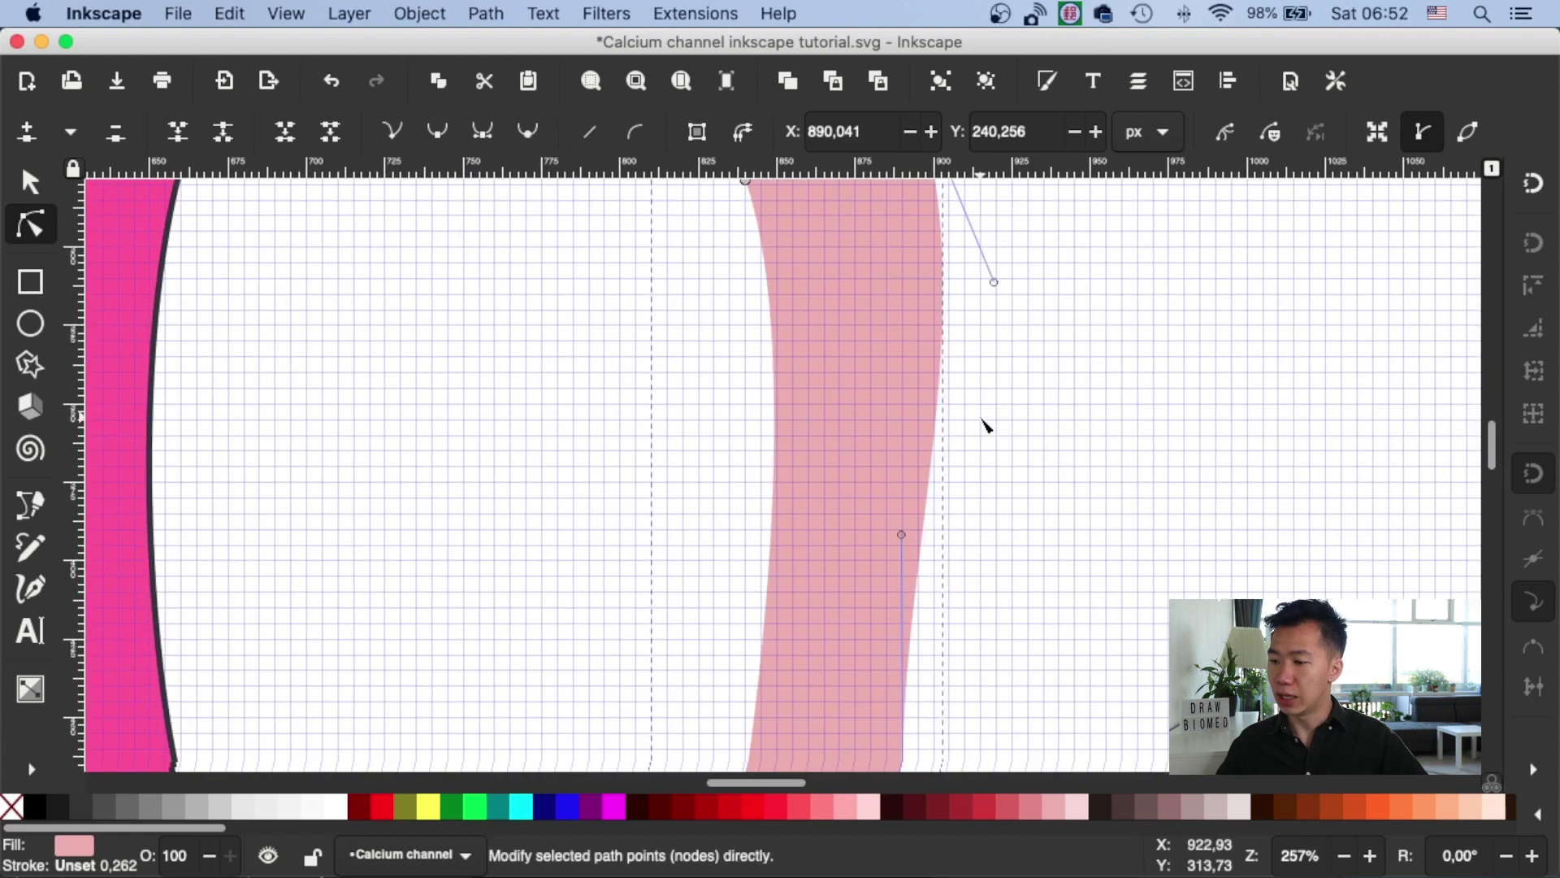
{"action": "left_click", "coordinate": [924, 547]}
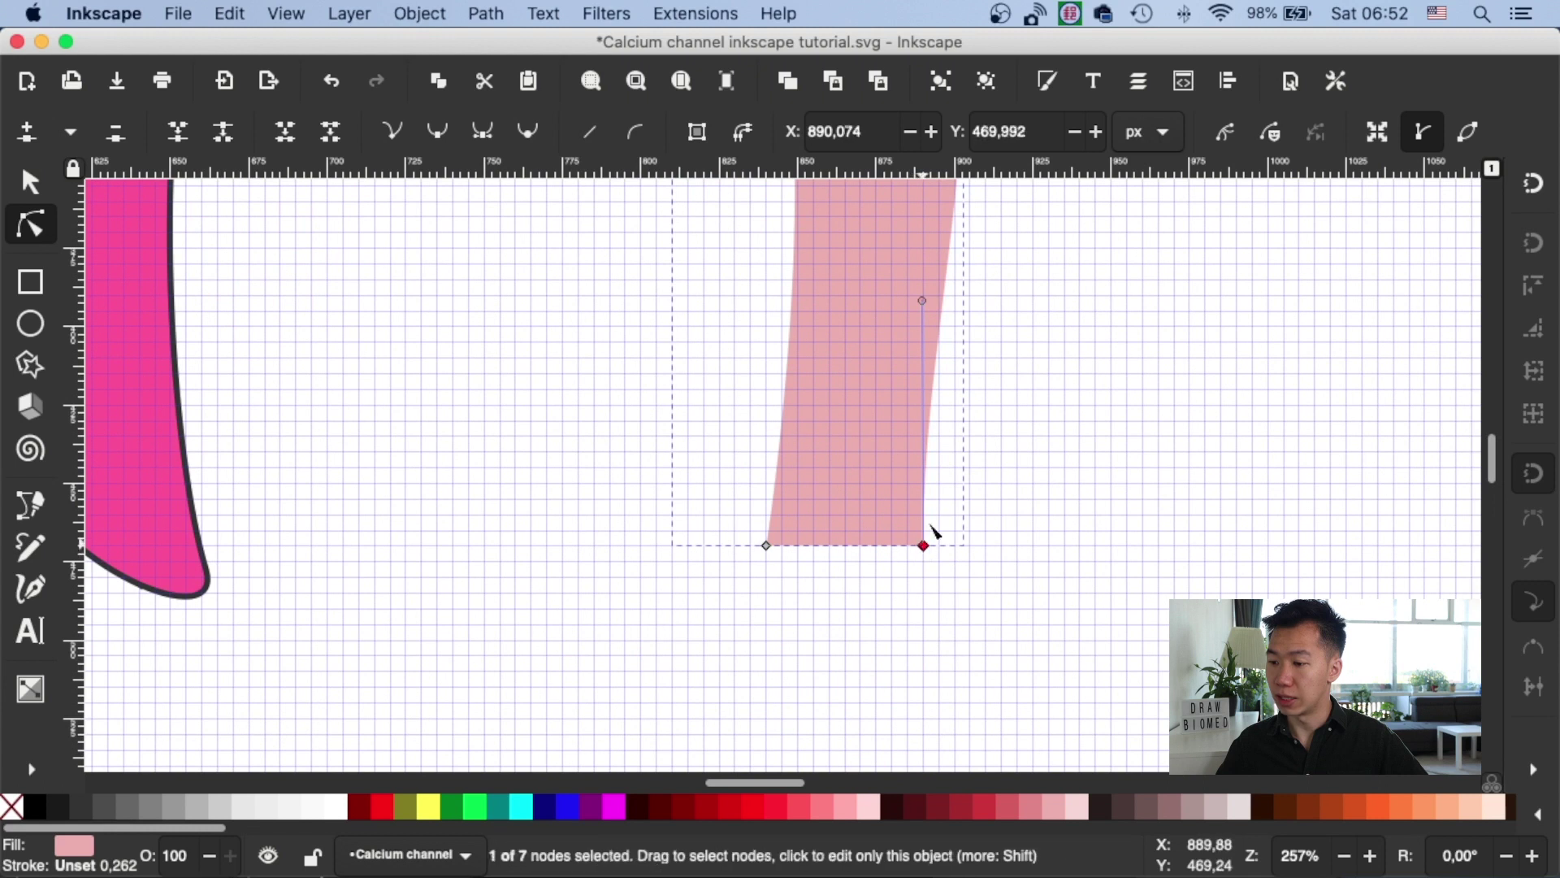
{"action": "left_click", "coordinate": [530, 135]}
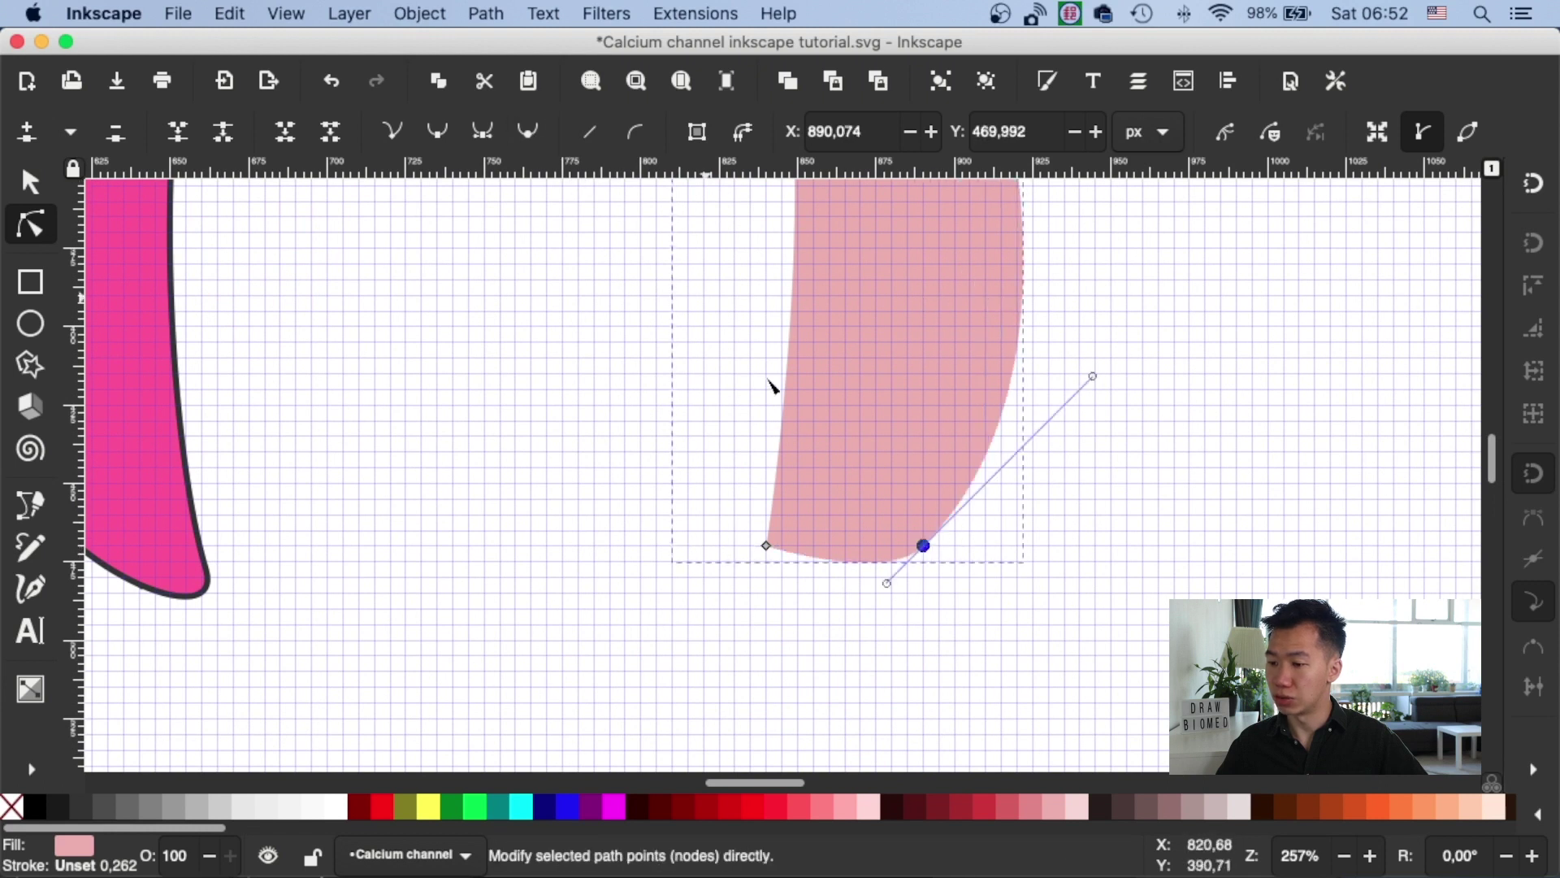
{"action": "left_click", "coordinate": [766, 545]}
{"action": "left_click", "coordinate": [527, 135]}
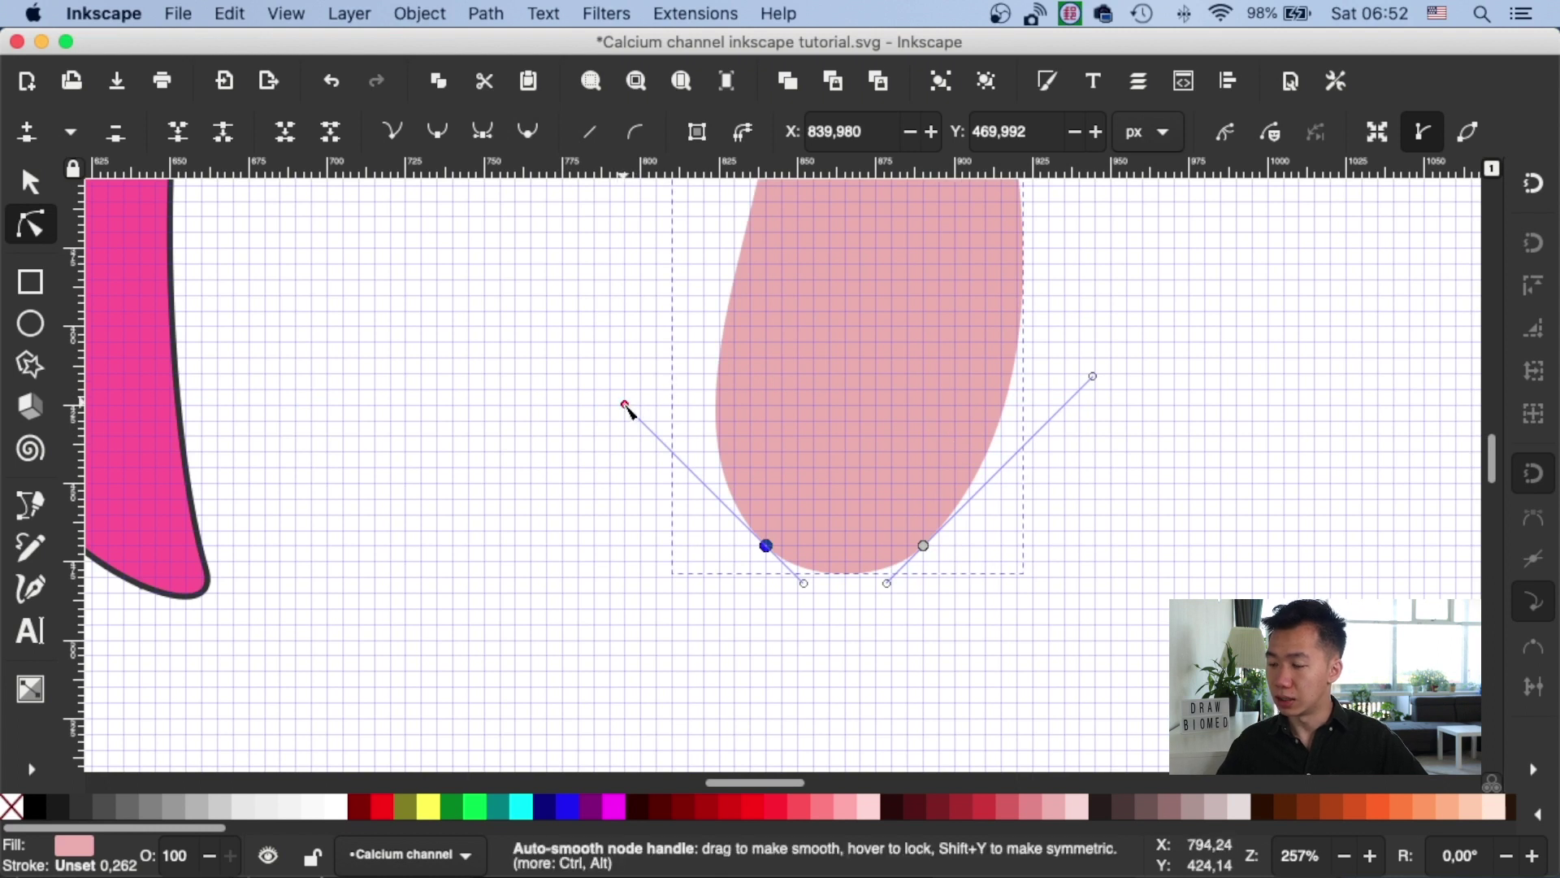
- Drag the bottom handles to curve the tip into a rounded crescent-like lobe
{"action": "left_click_drag", "start_coordinate": [626, 404], "coordinate": [831, 406]}
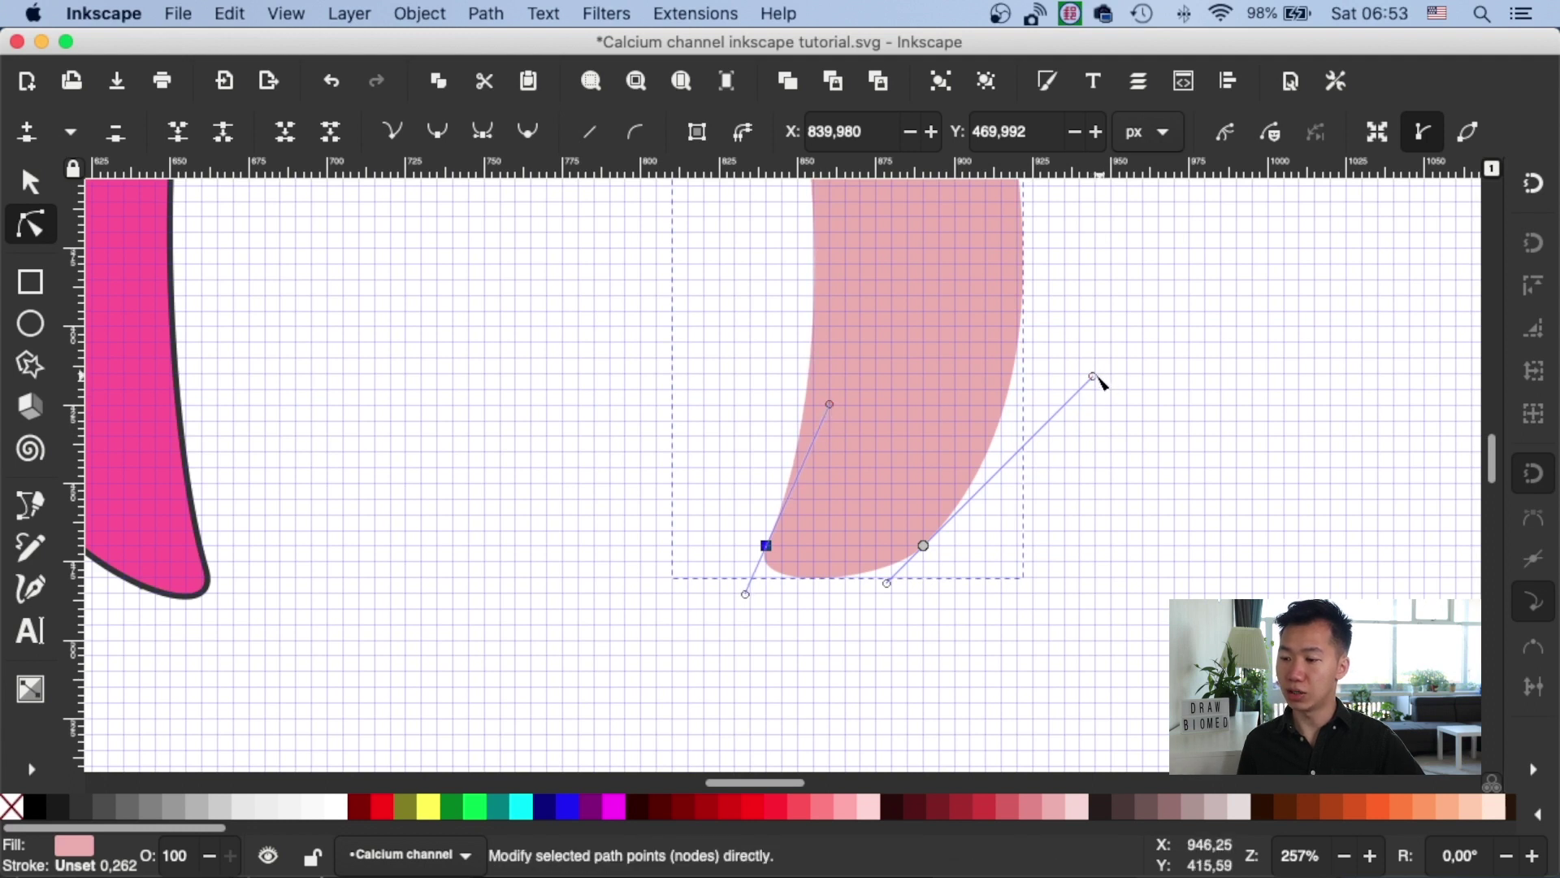
{"action": "left_click_drag", "start_coordinate": [1095, 378], "coordinate": [1049, 309]}
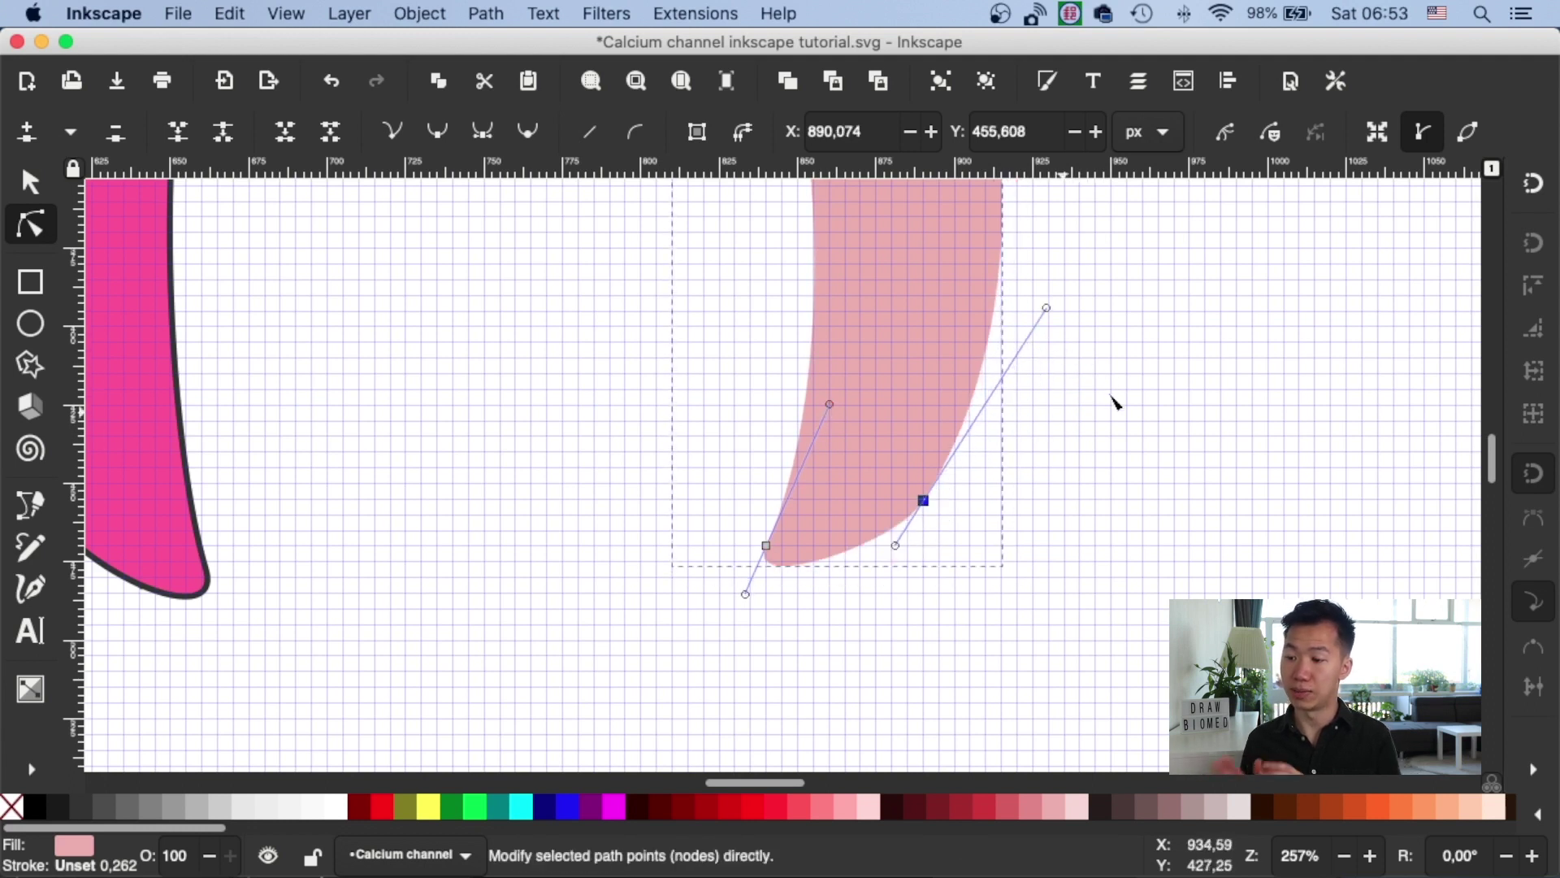
{"action": "left_click", "coordinate": [1100, 383]}
{"action": "key", "text": "minus"}
{"action": "key", "text": "minus"}
{"action": "key", "text": "minus"}
{"action": "key", "text": "minus"}
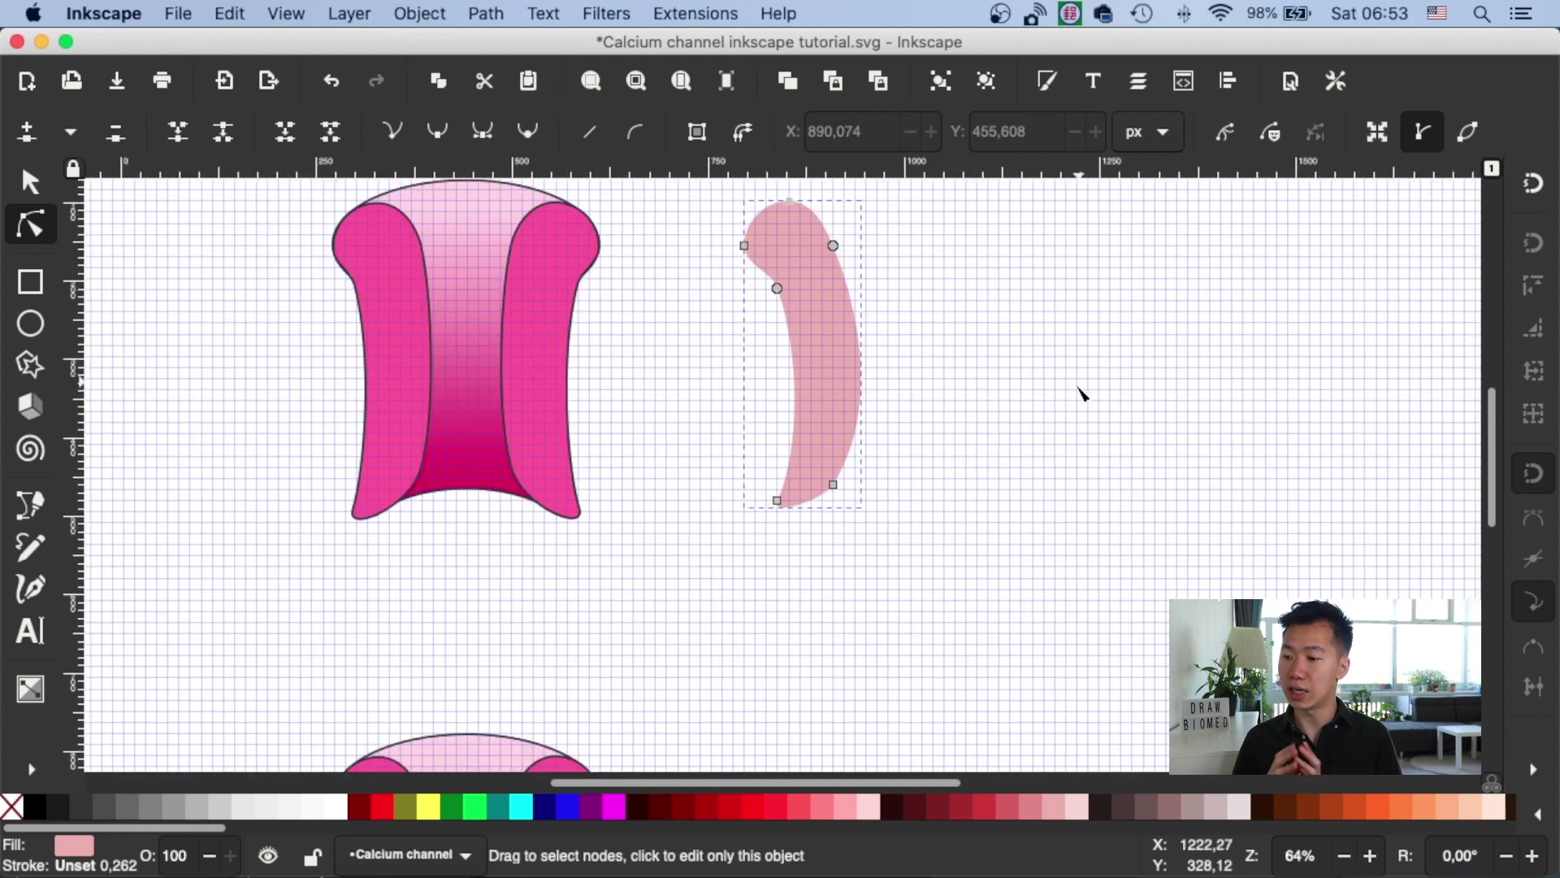
{"action": "key", "text": "Escape"}
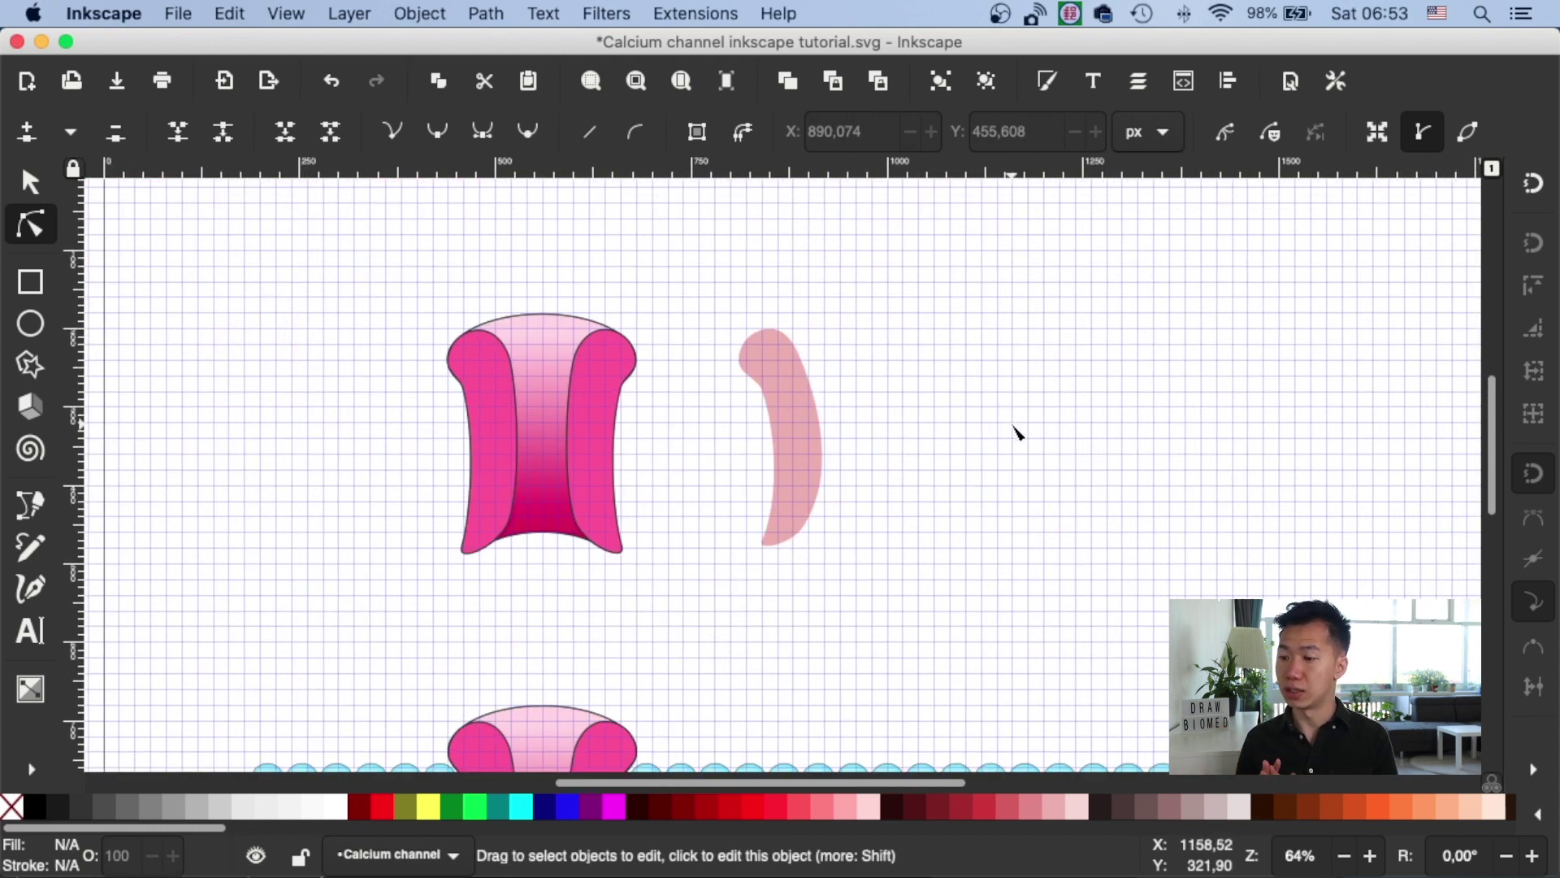
{"action": "key", "text": "plus"}
{"action": "key", "text": "plus"}
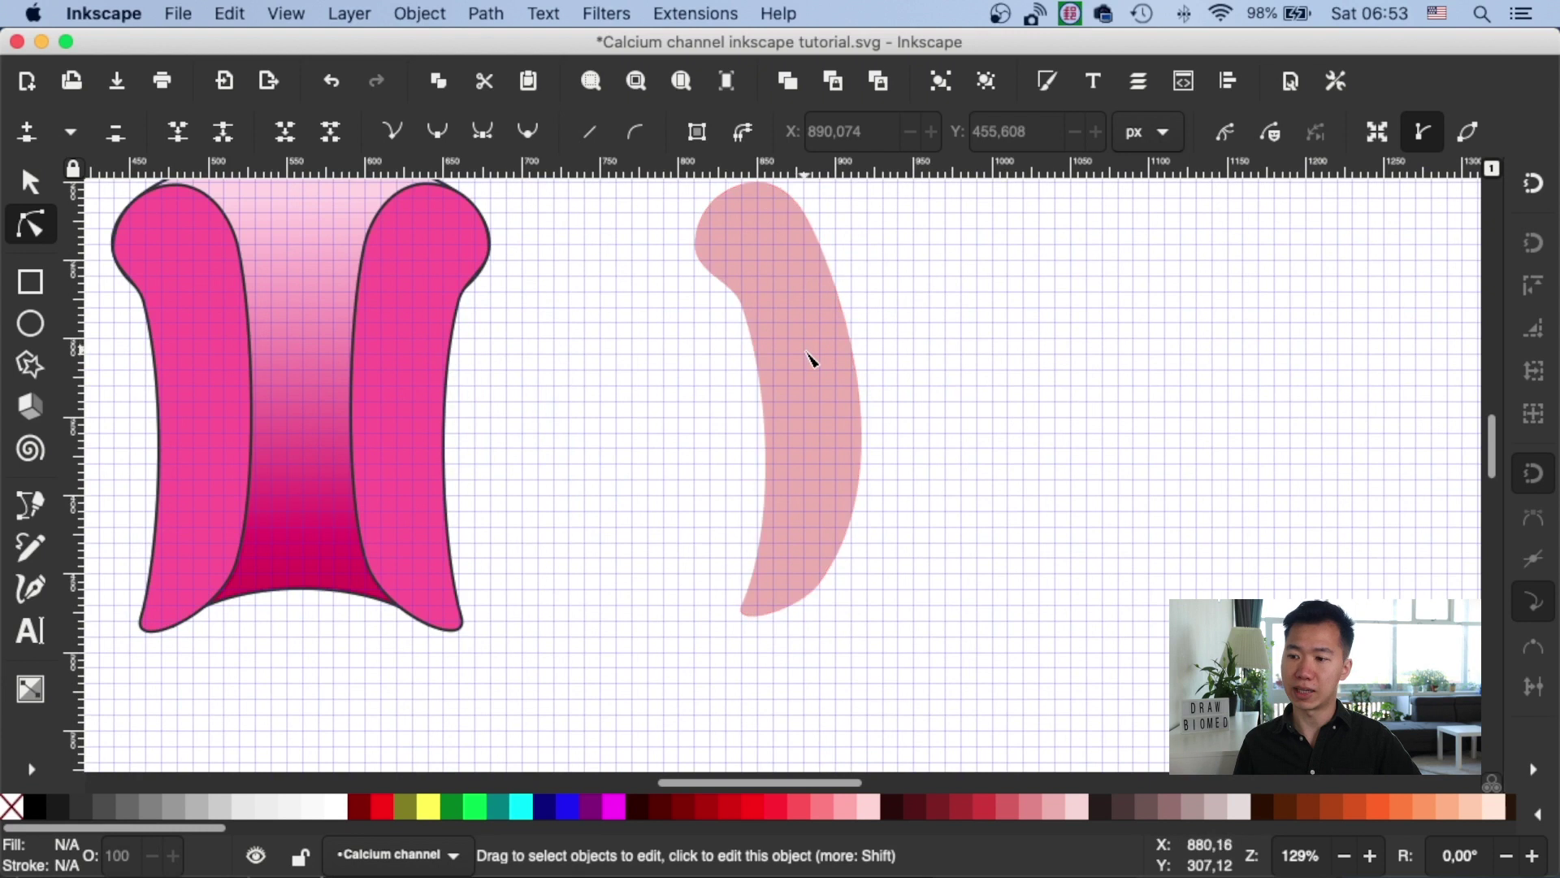
- Paste a copy of the pink arm, flip it horizontally and position it to the right
{"action": "left_click", "coordinate": [810, 358]}
{"action": "key", "text": "ctrl+v"}
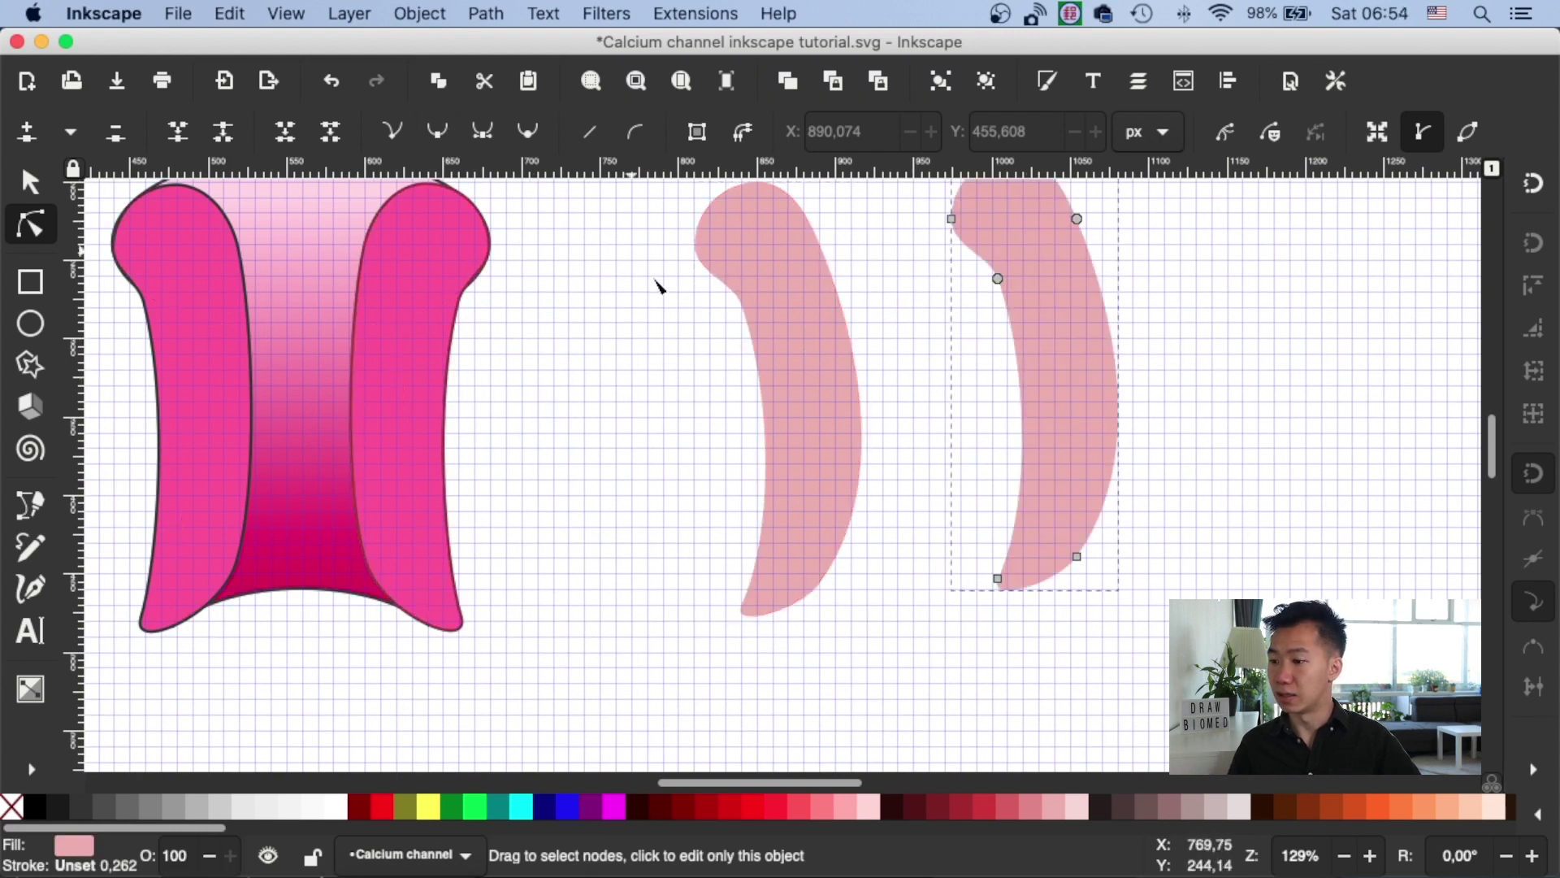
{"action": "left_click", "coordinate": [30, 182]}
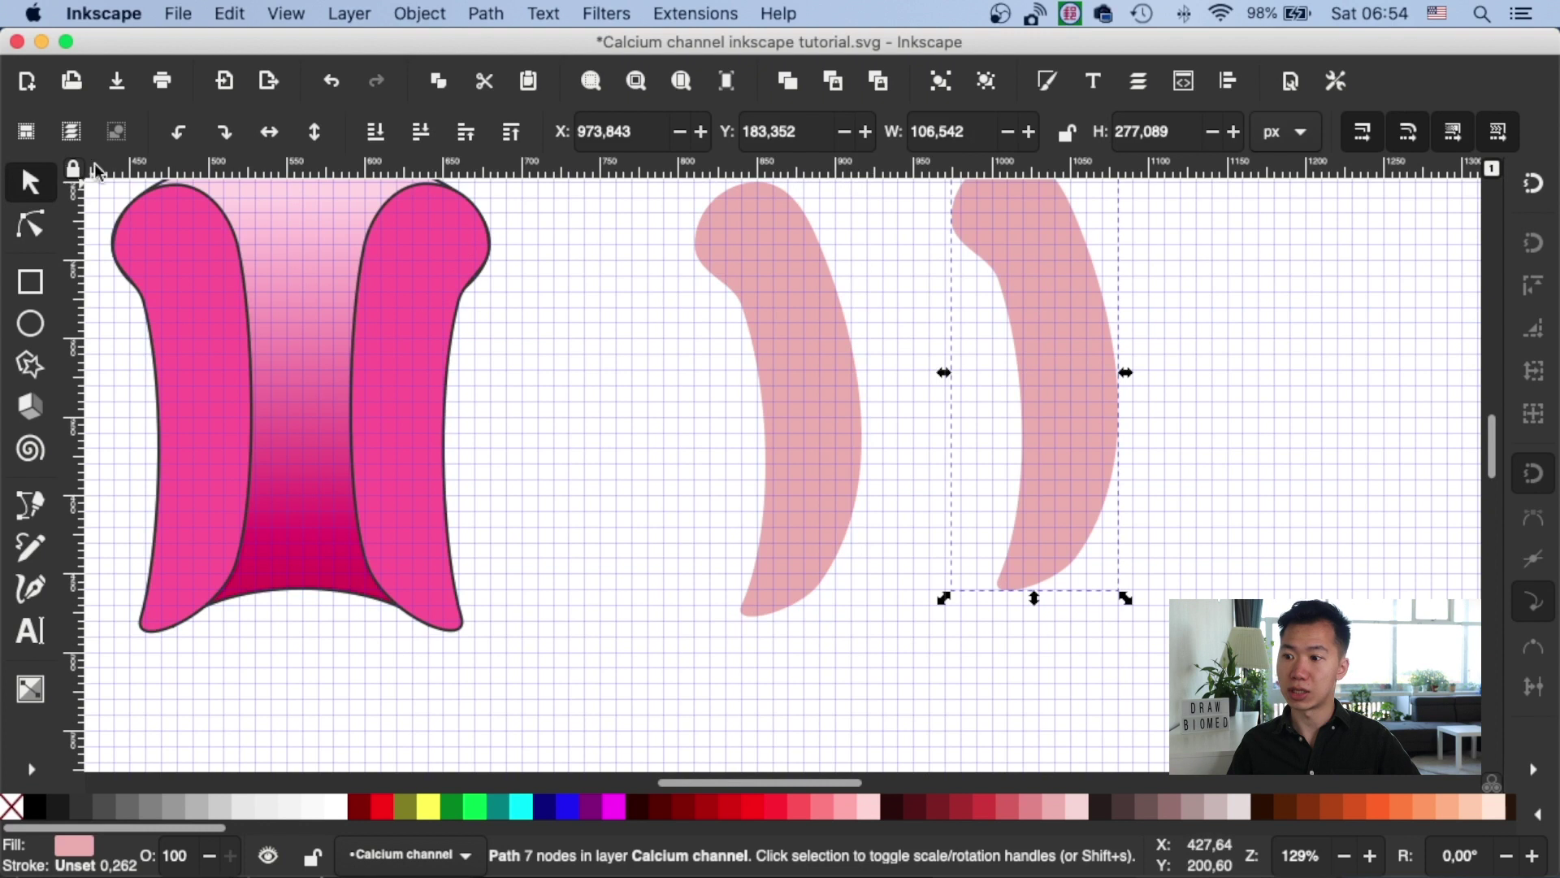
{"action": "left_click", "coordinate": [269, 132]}
{"action": "left_click_drag", "start_coordinate": [1196, 374], "coordinate": [1138, 446]}
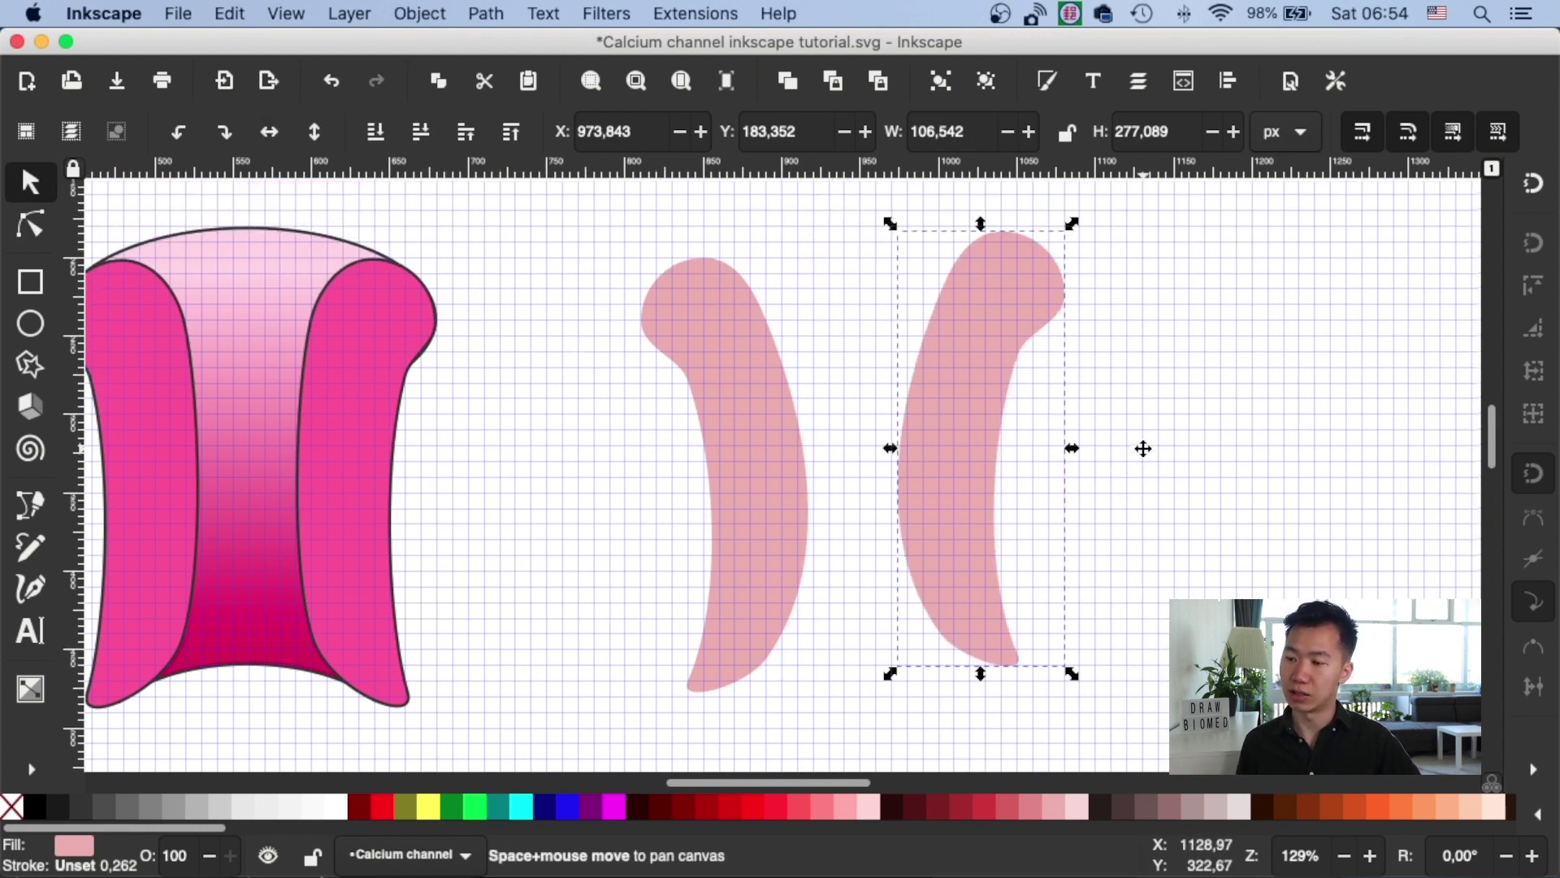
{"action": "left_click", "coordinate": [797, 374]}
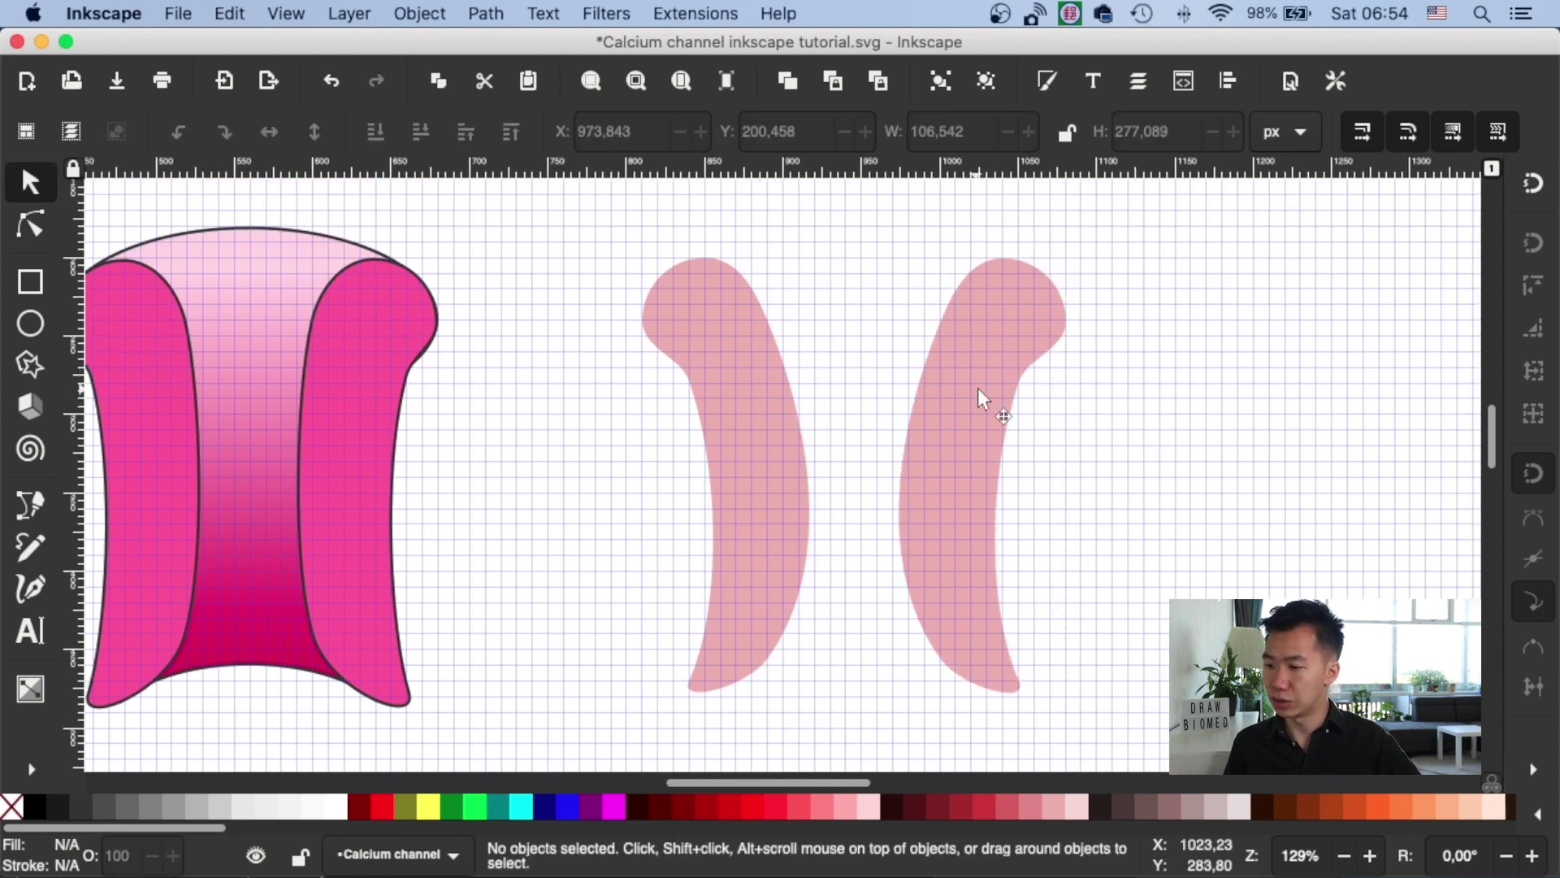
{"action": "left_click_drag", "start_coordinate": [983, 389], "coordinate": [987, 387]}
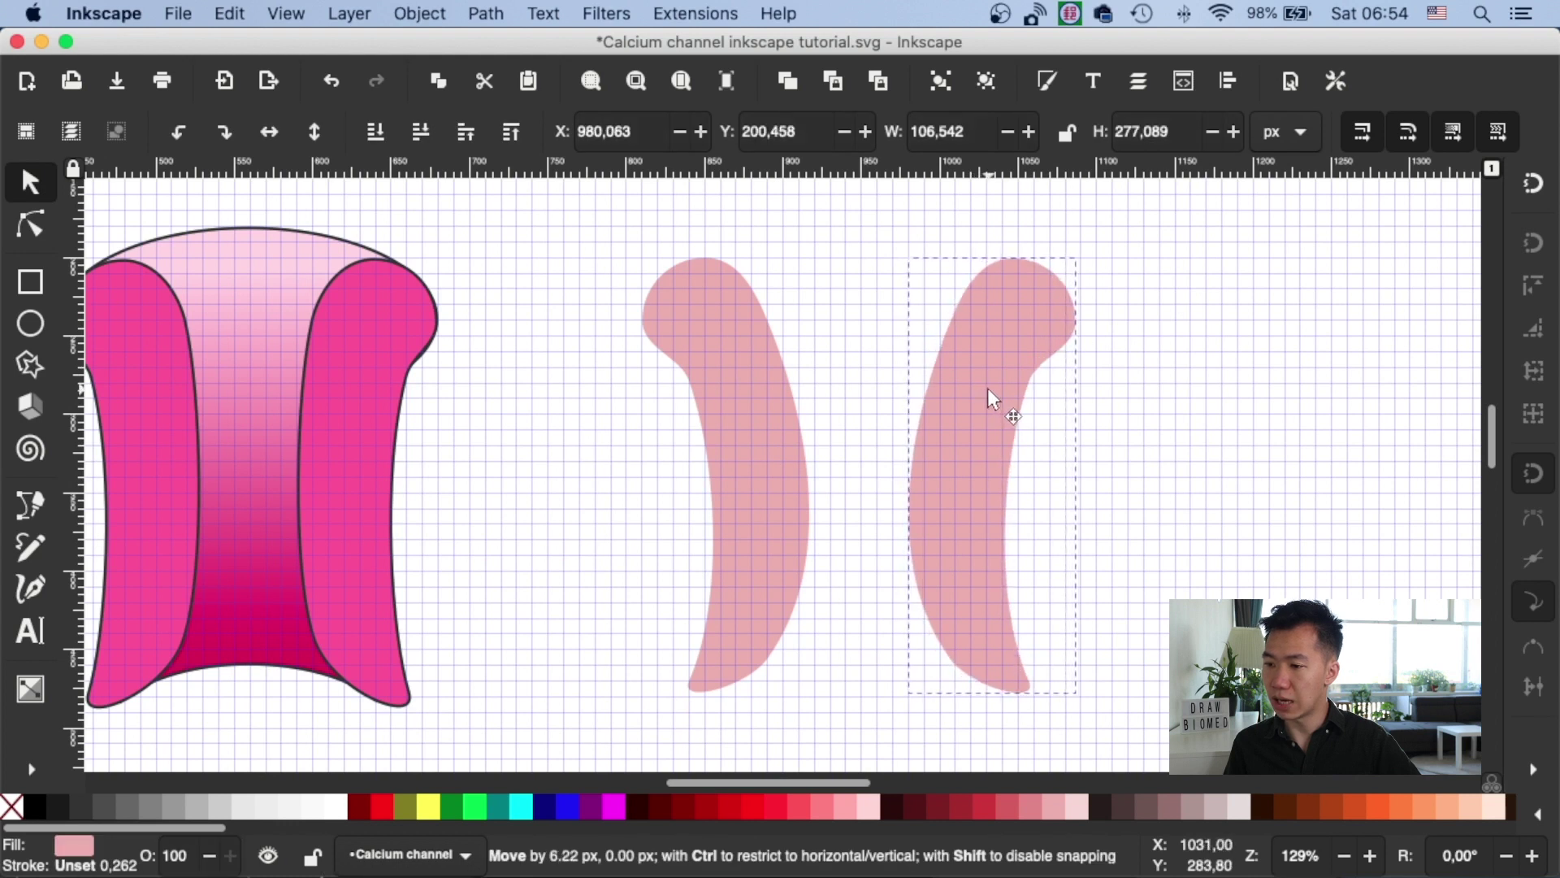
{"action": "key", "text": "Escape"}
{"action": "left_click", "coordinate": [30, 323]}
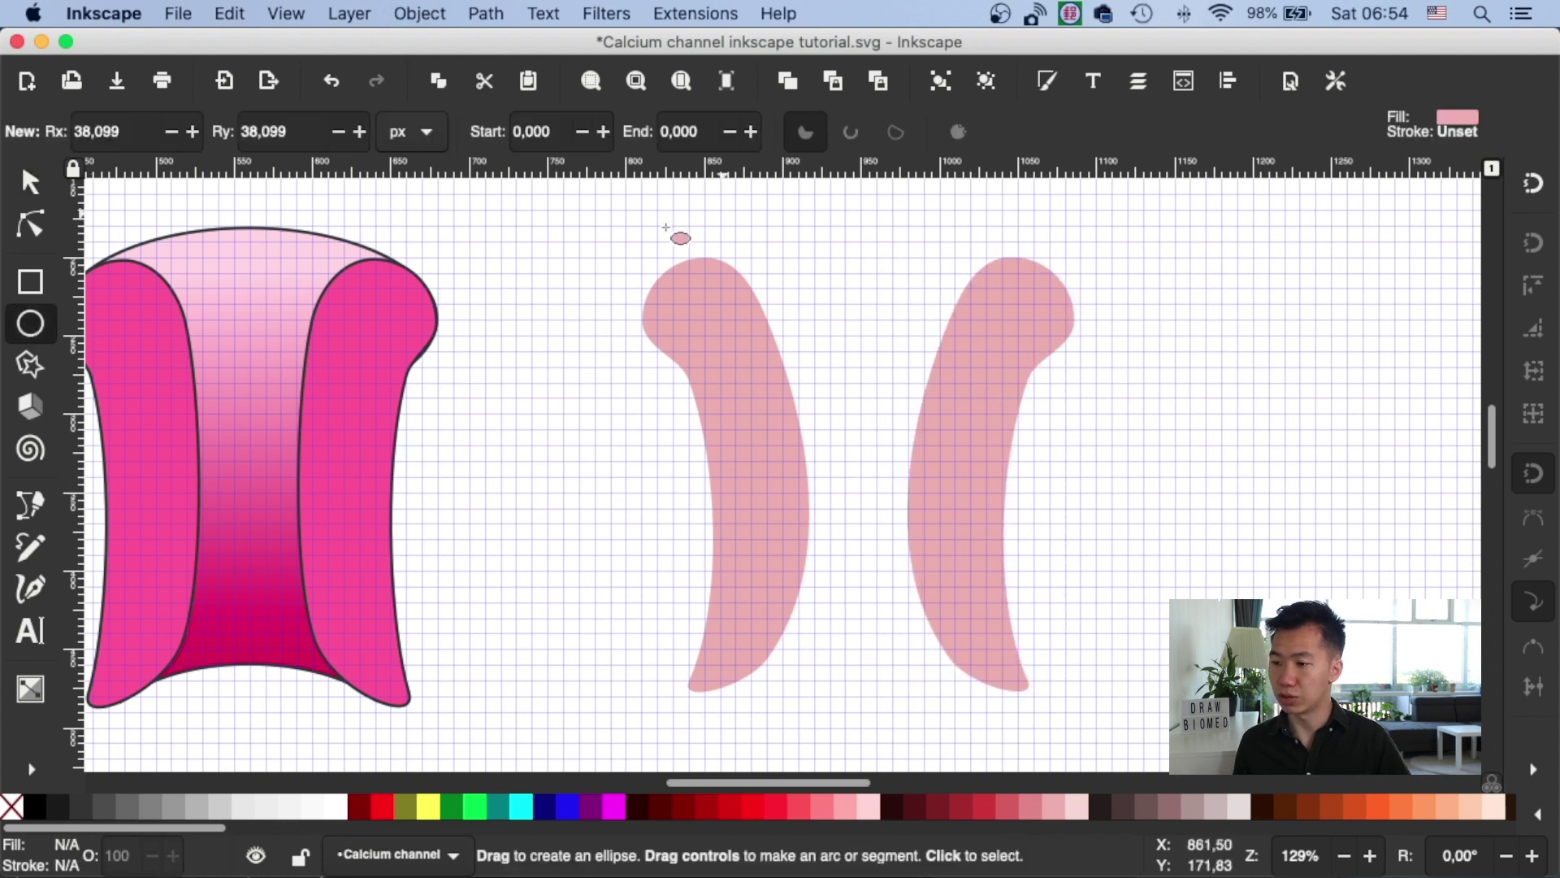
- Draw a wide cyan ellipse across both arm tops and narrow it to about 262 × 110 px
{"action": "left_click_drag", "start_coordinate": [652, 208], "coordinate": [1068, 398]}
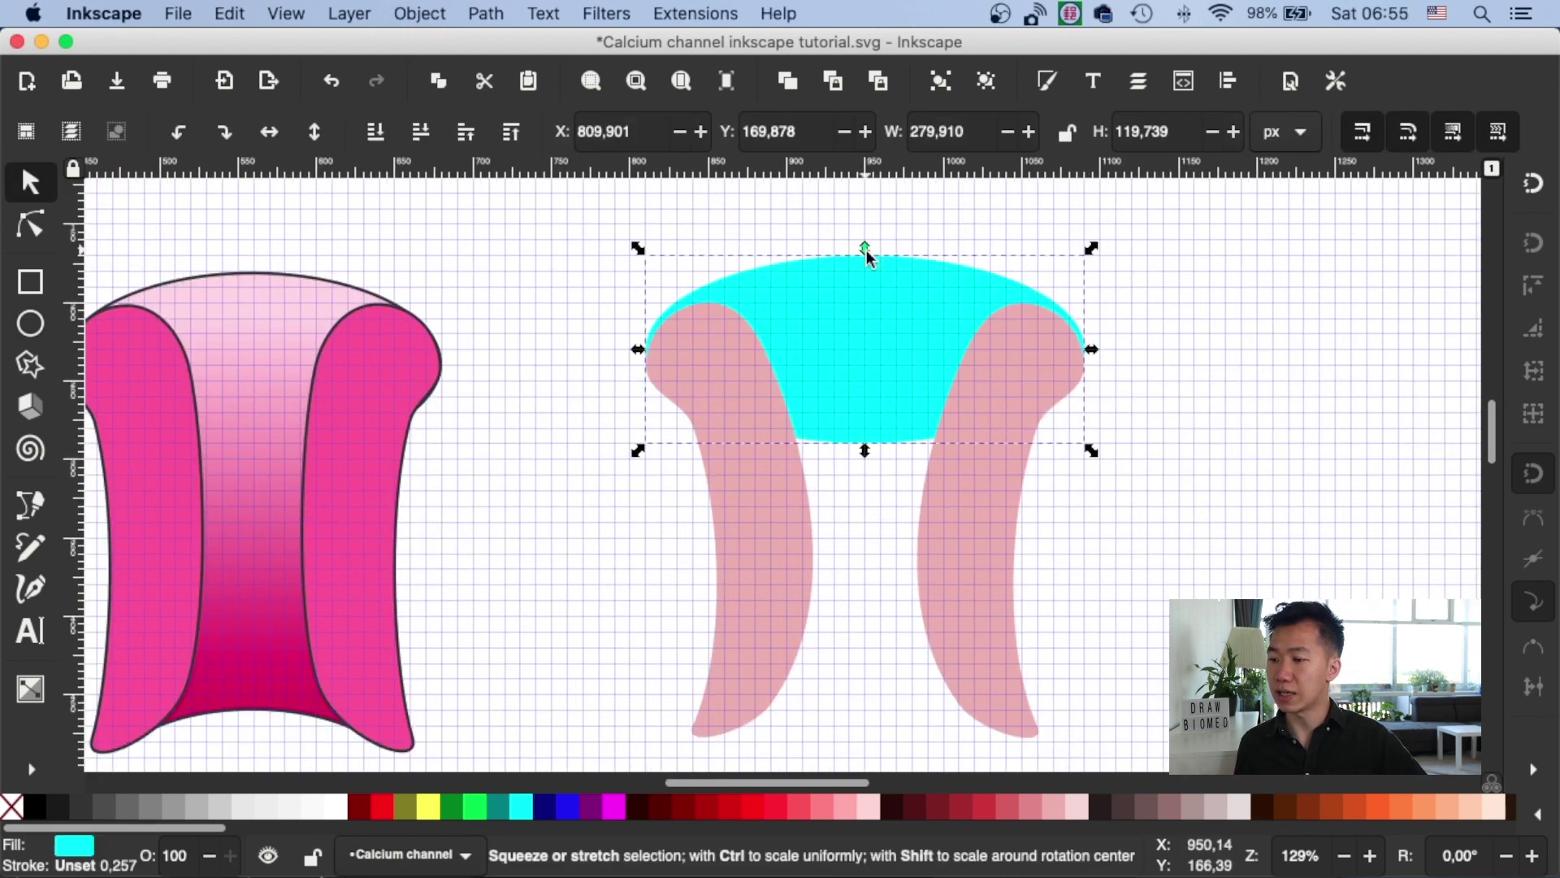
{"action": "mouse_move", "coordinate": [639, 356]}
{"action": "left_mouse_down"}
{"action": "mouse_move", "coordinate": [654, 341]}
{"action": "mouse_move", "coordinate": [657, 366]}
{"action": "left_mouse_up"}
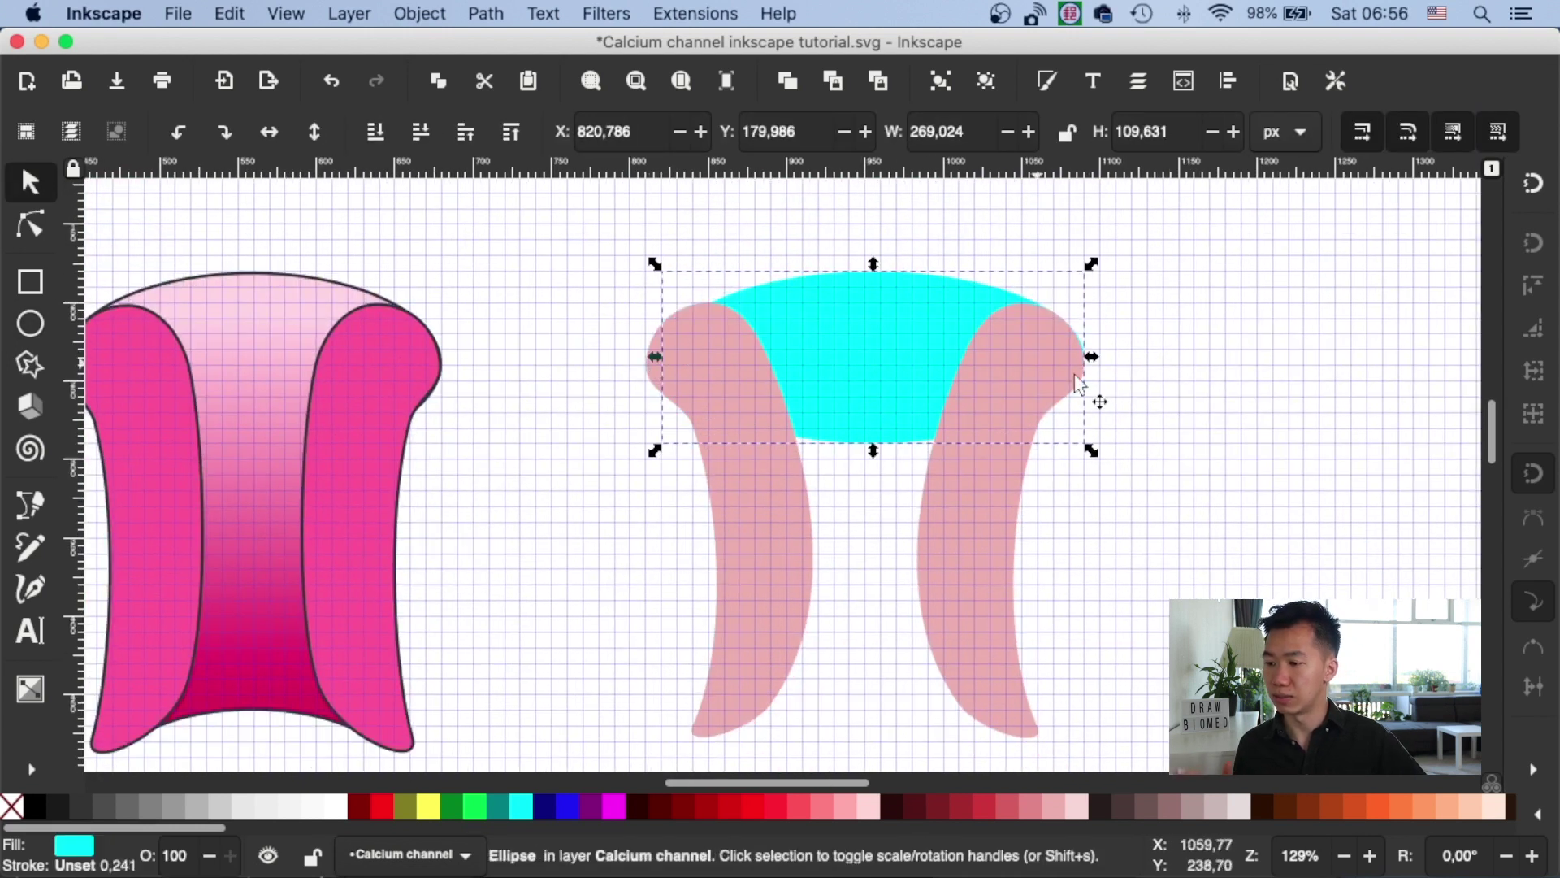
{"action": "left_click_drag", "start_coordinate": [1086, 355], "coordinate": [1081, 353]}
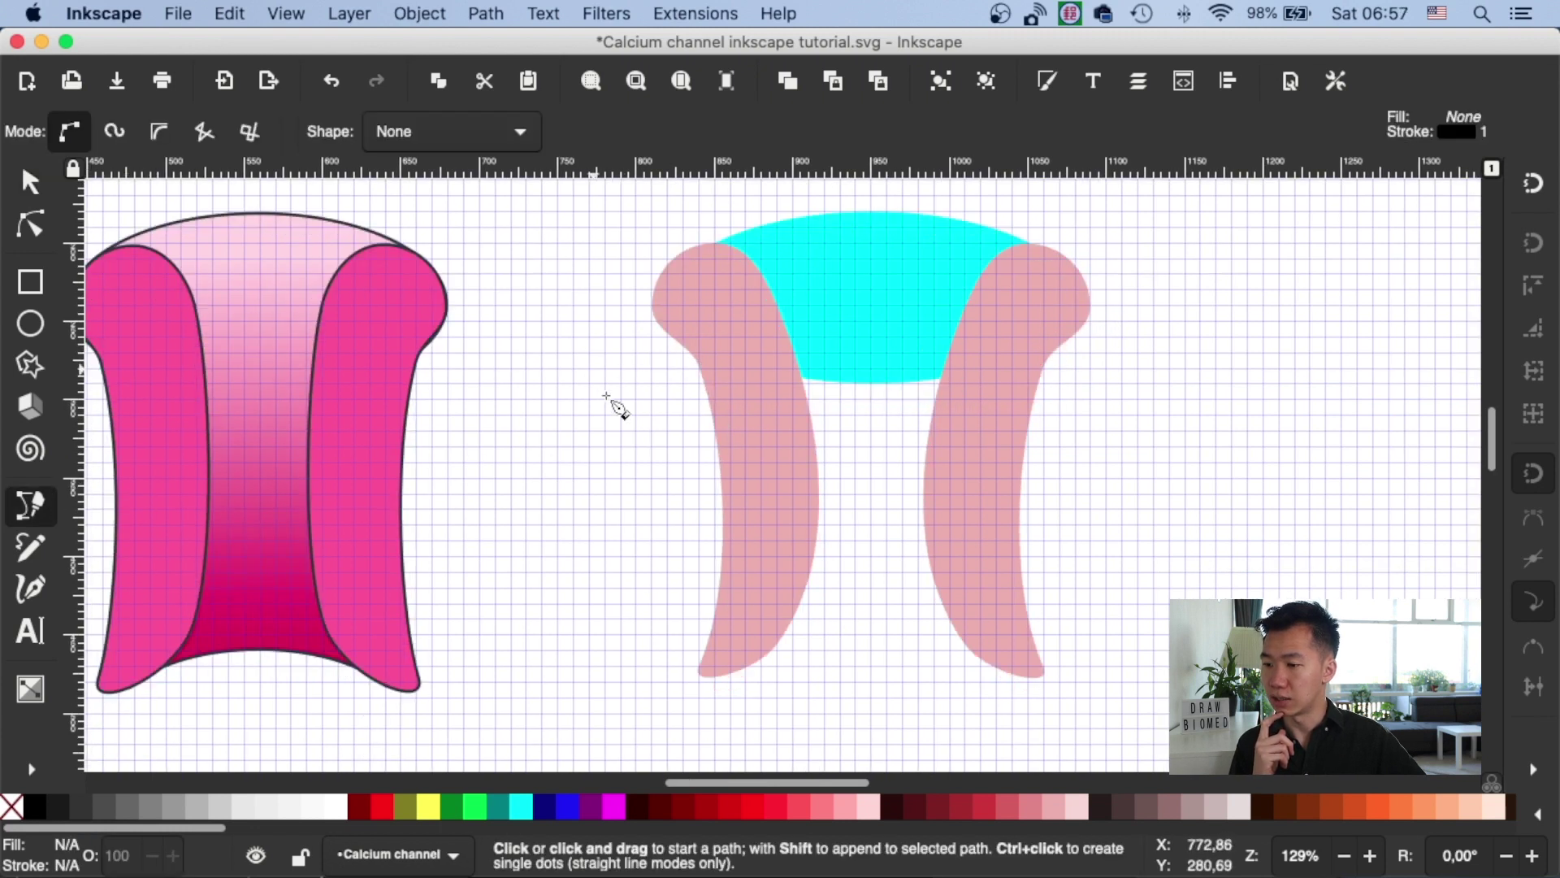
- Draw a closed four-sided outline path between the arms, just below the ellipse
{"action": "left_click", "coordinate": [761, 369]}
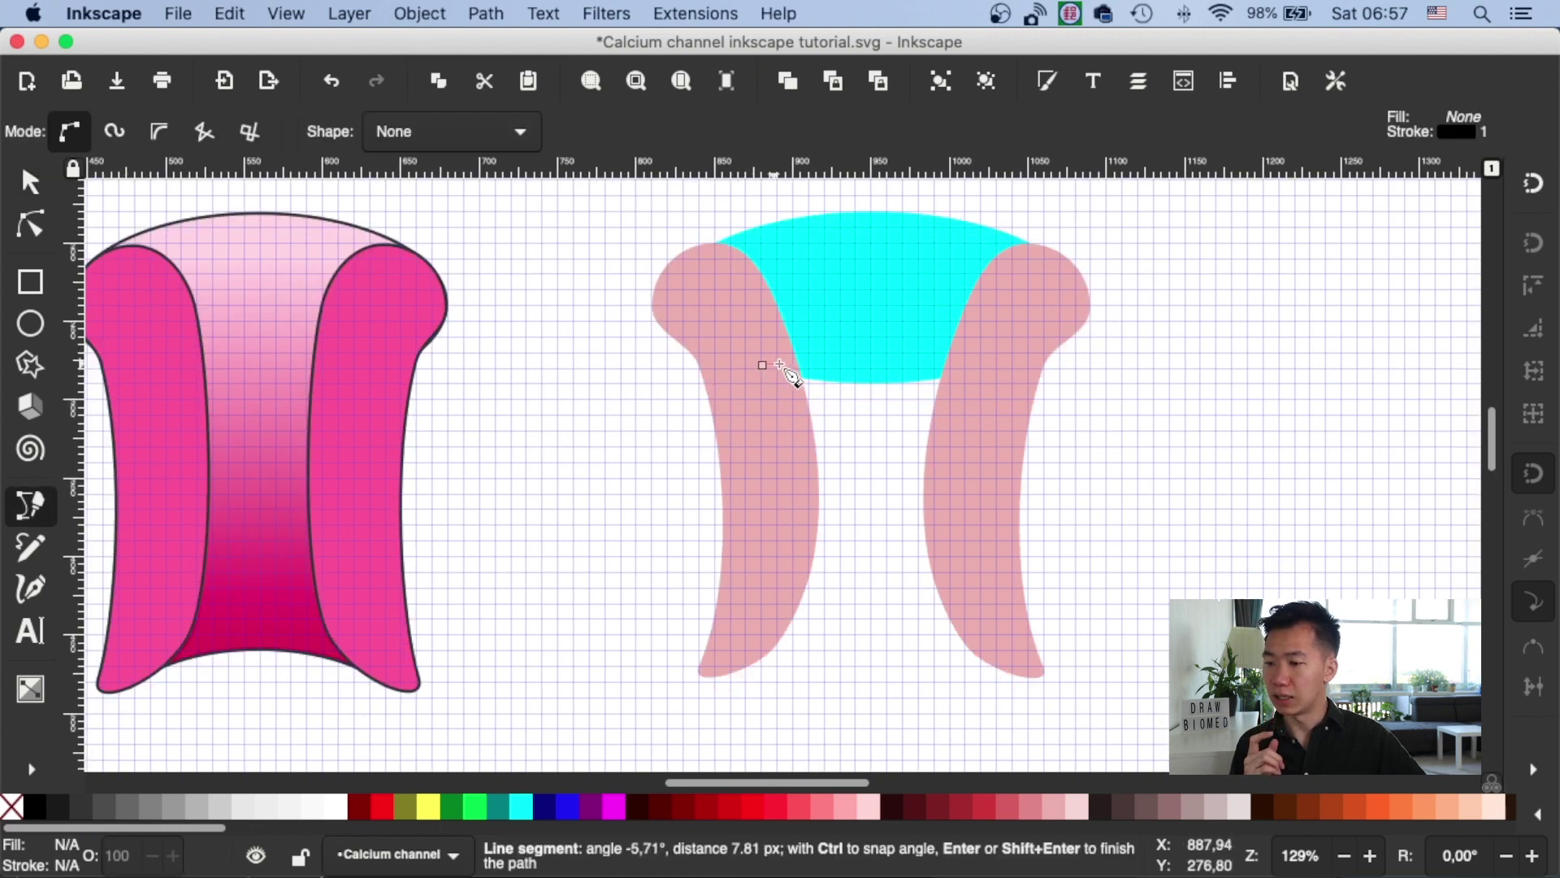
{"action": "key", "text": "Escape"}
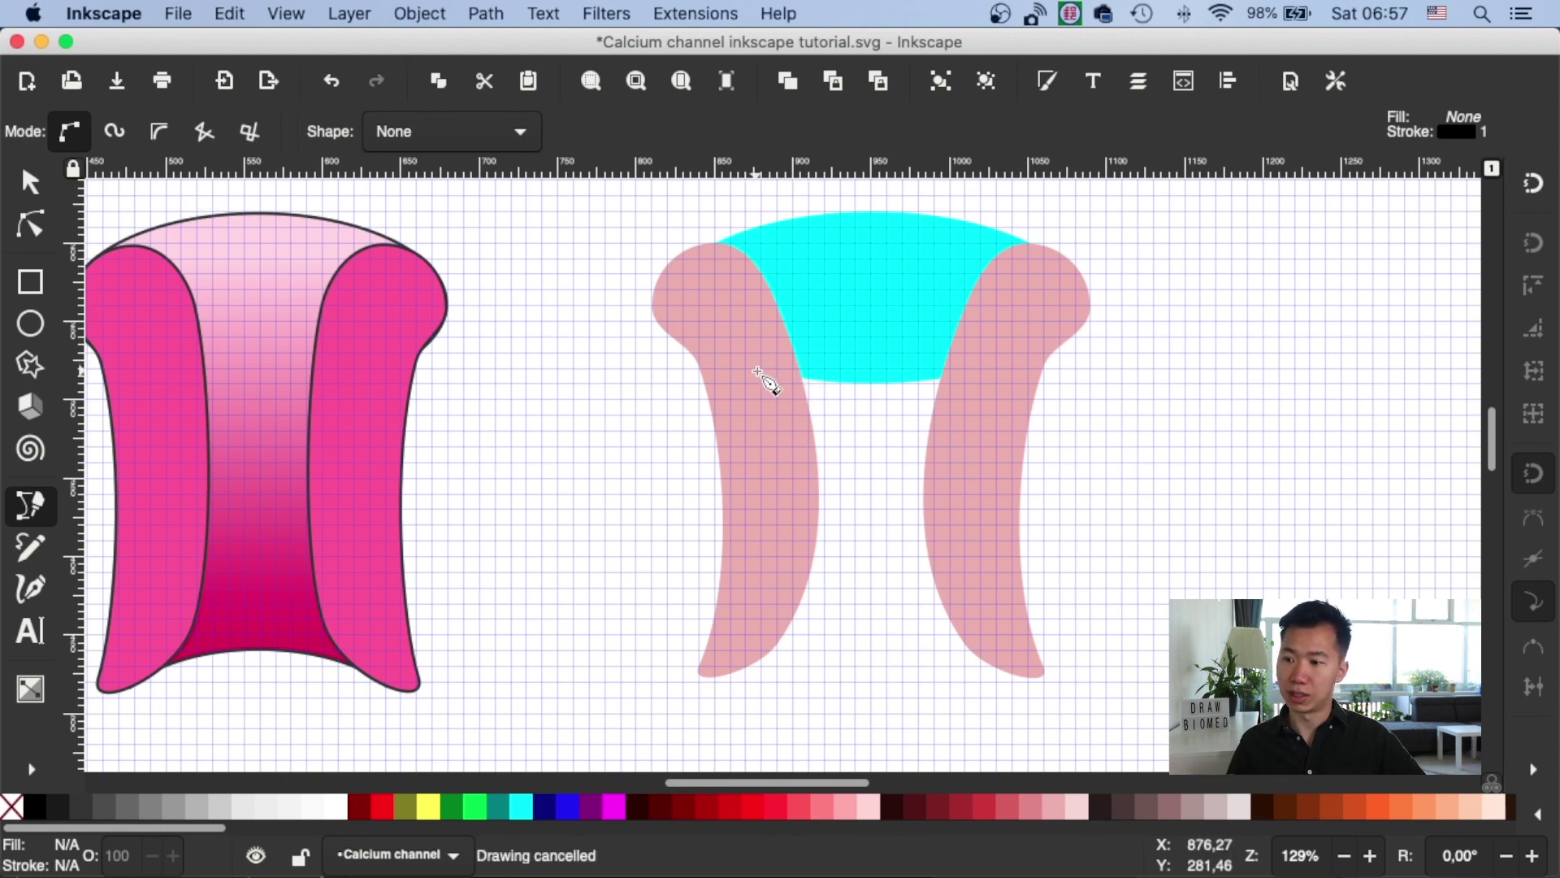
{"action": "left_click", "coordinate": [761, 369]}
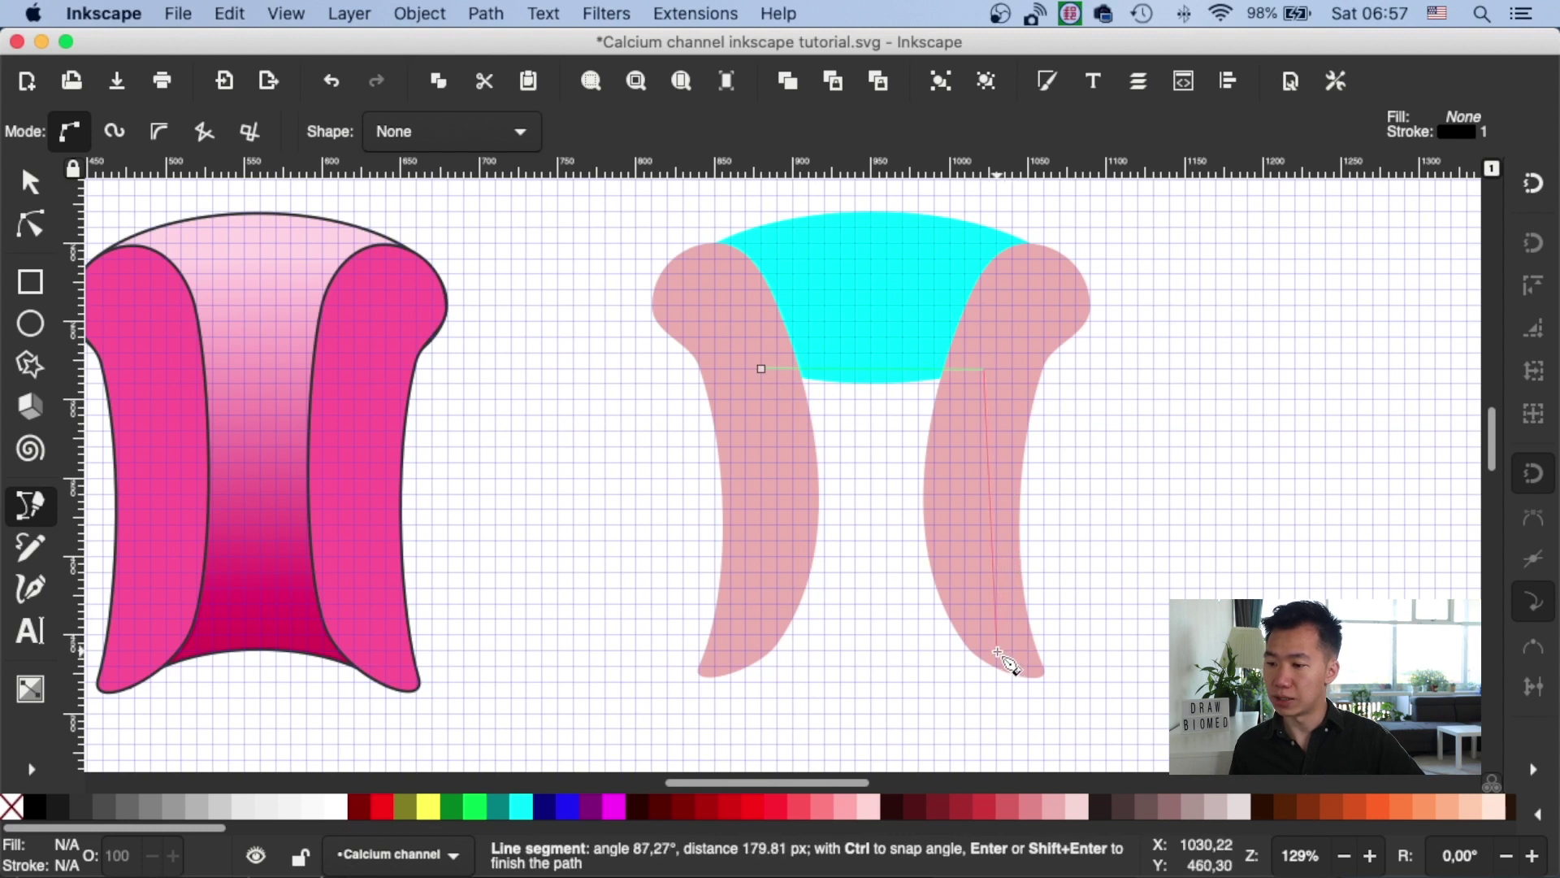
{"action": "left_click", "coordinate": [998, 650]}
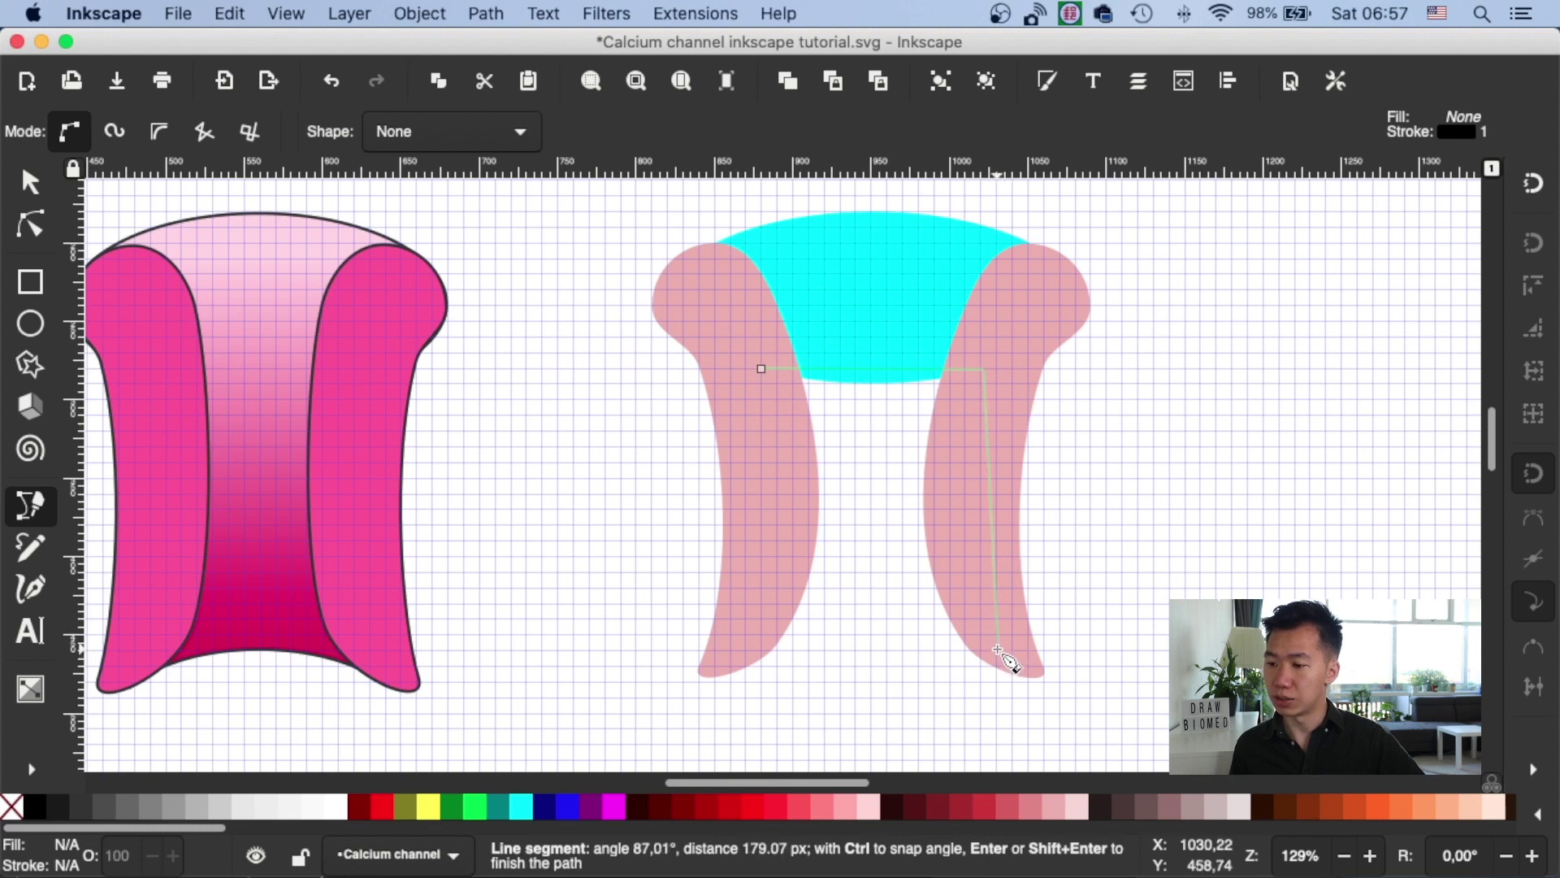
{"action": "left_click", "coordinate": [747, 651]}
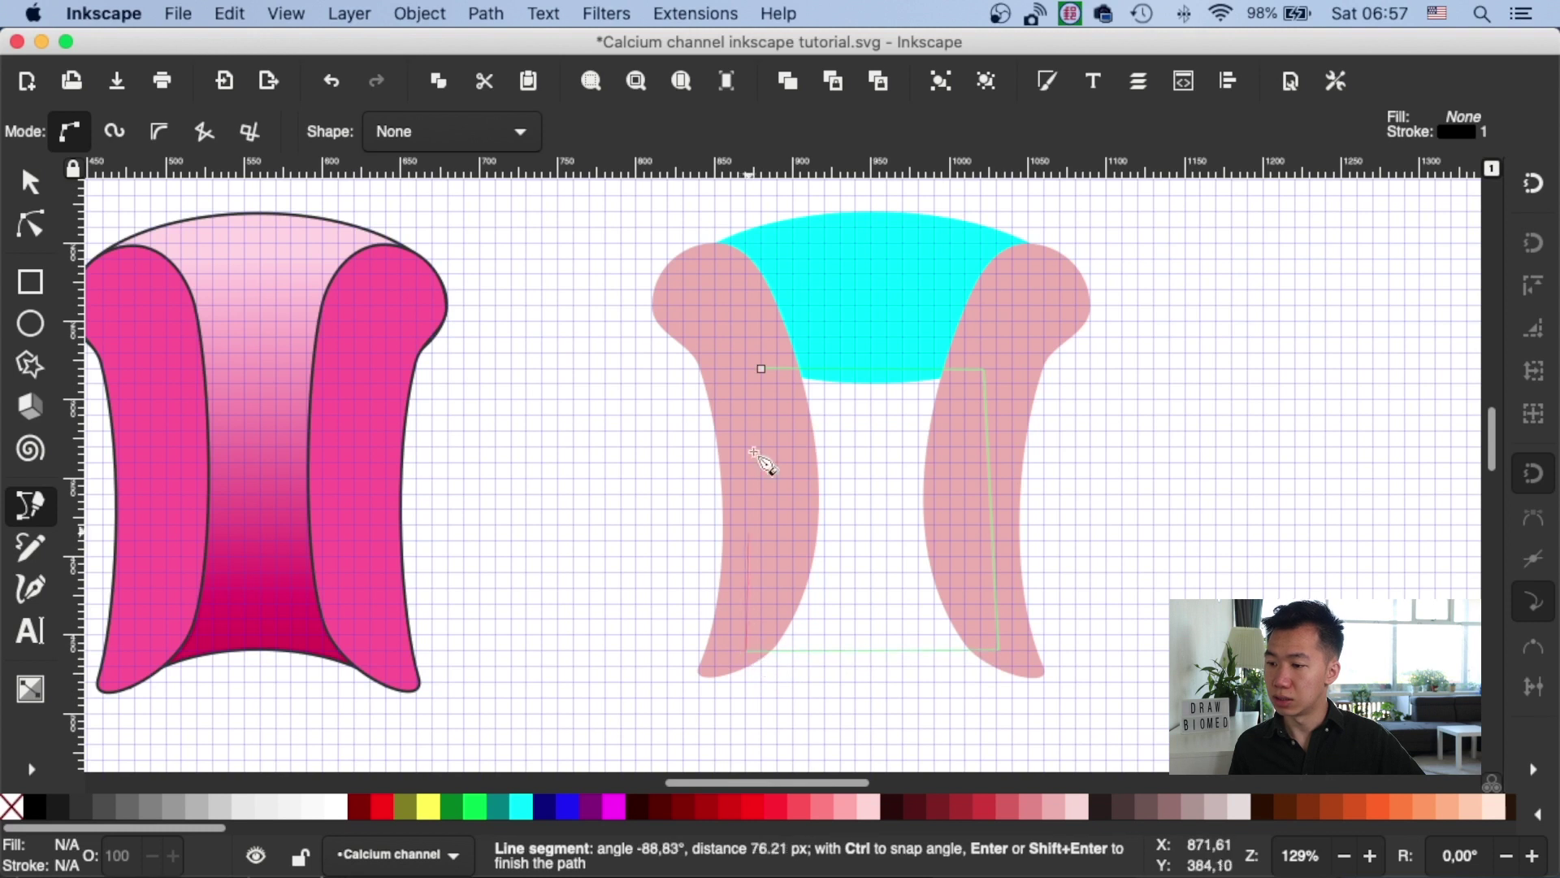
{"action": "left_click", "coordinate": [762, 369]}
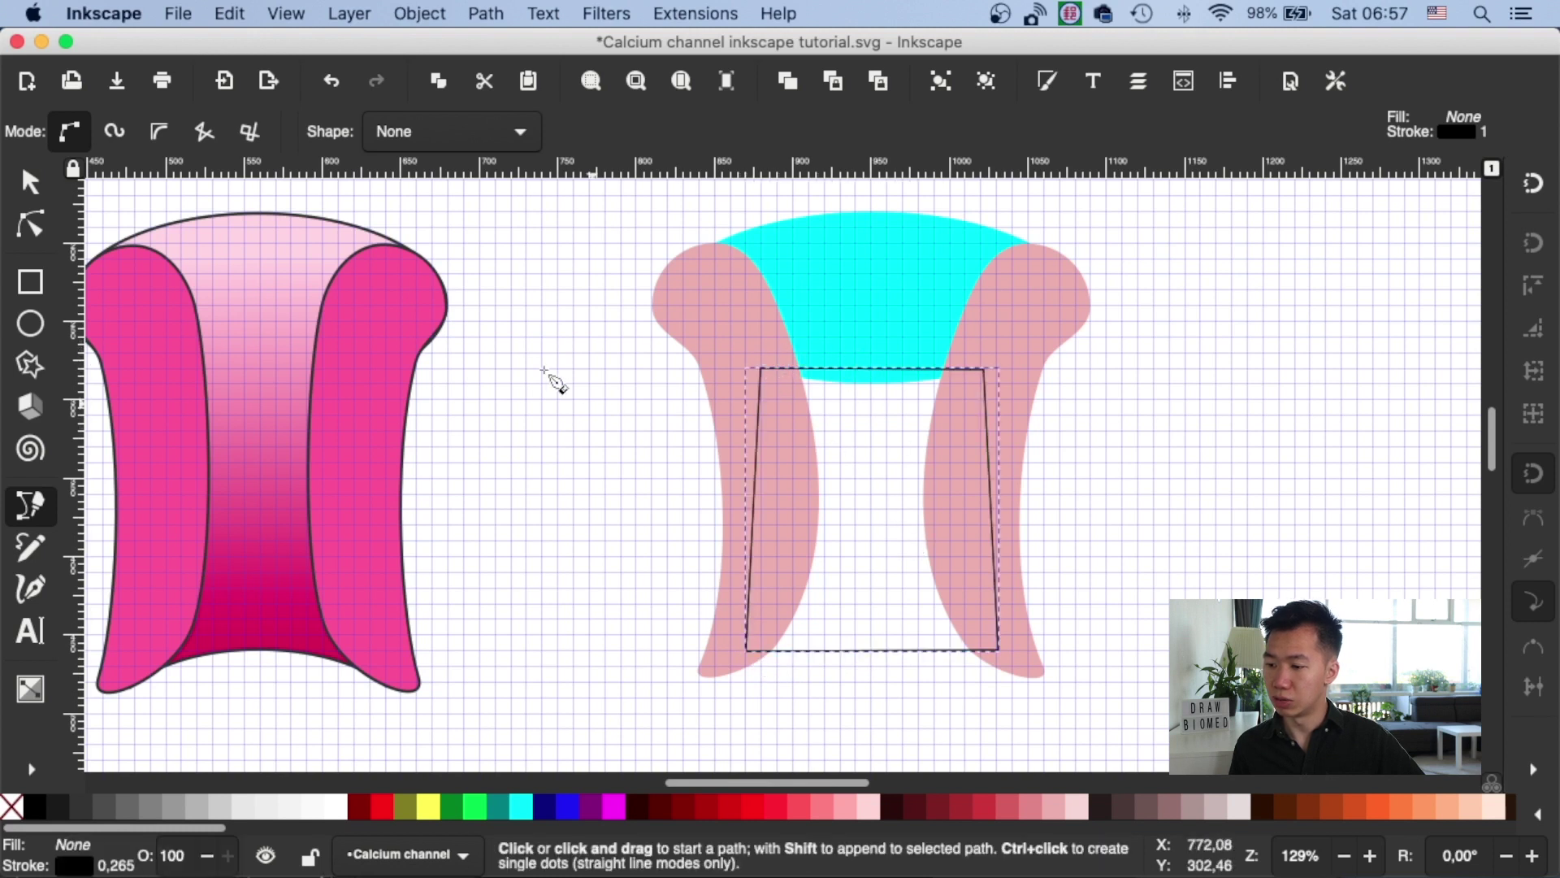
- Fill the four-sided shape cyan, remove its outline and lower it behind the pink arms
{"action": "left_click", "coordinate": [30, 184]}
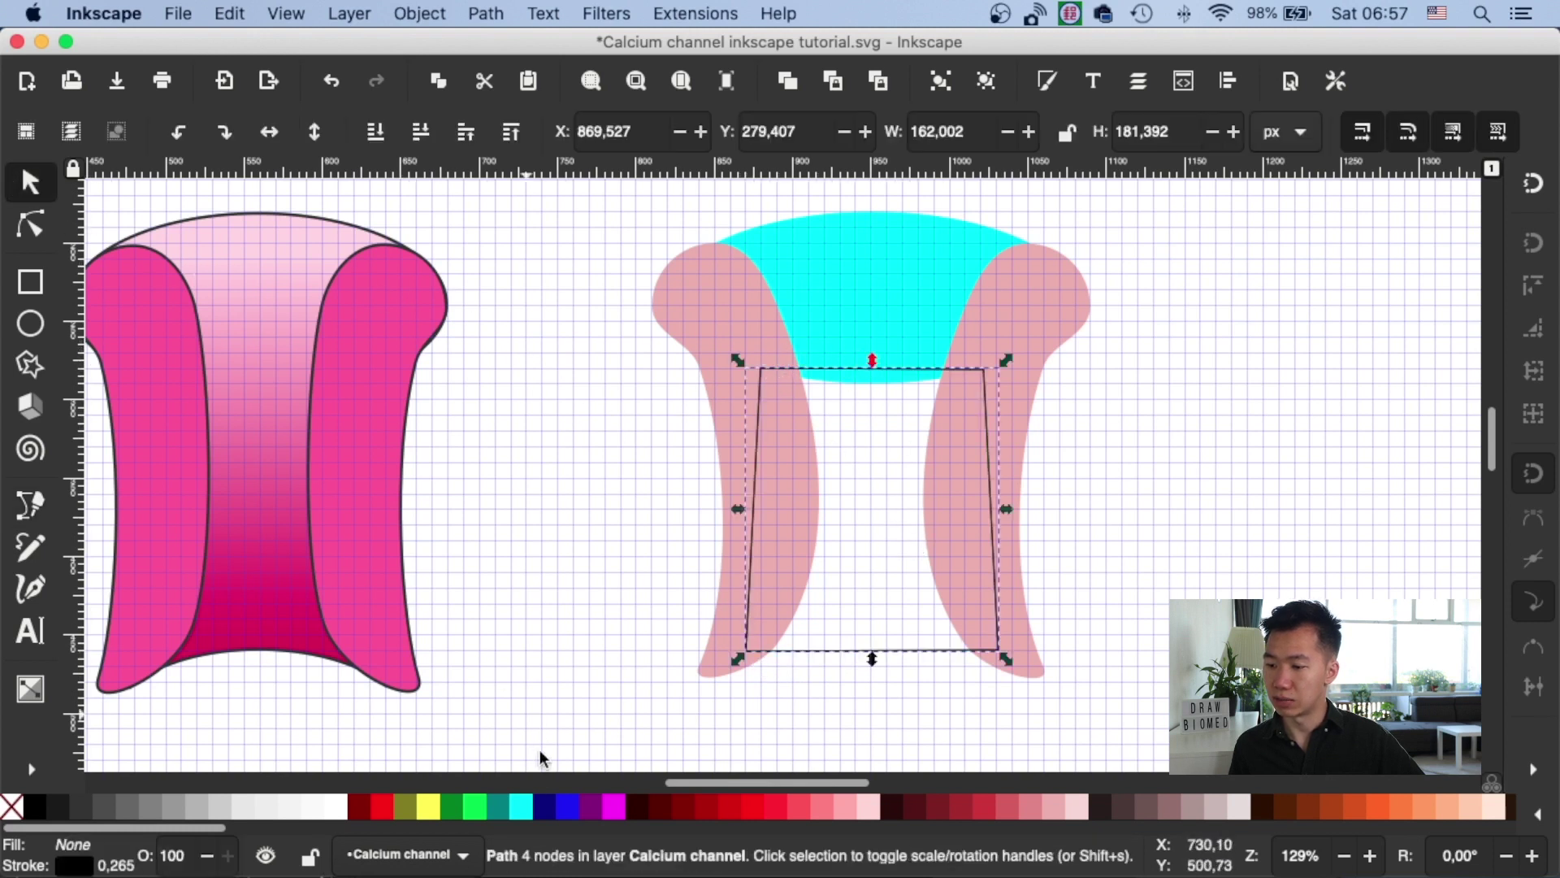
{"action": "left_click", "coordinate": [521, 807]}
{"action": "right_click", "coordinate": [126, 869]}
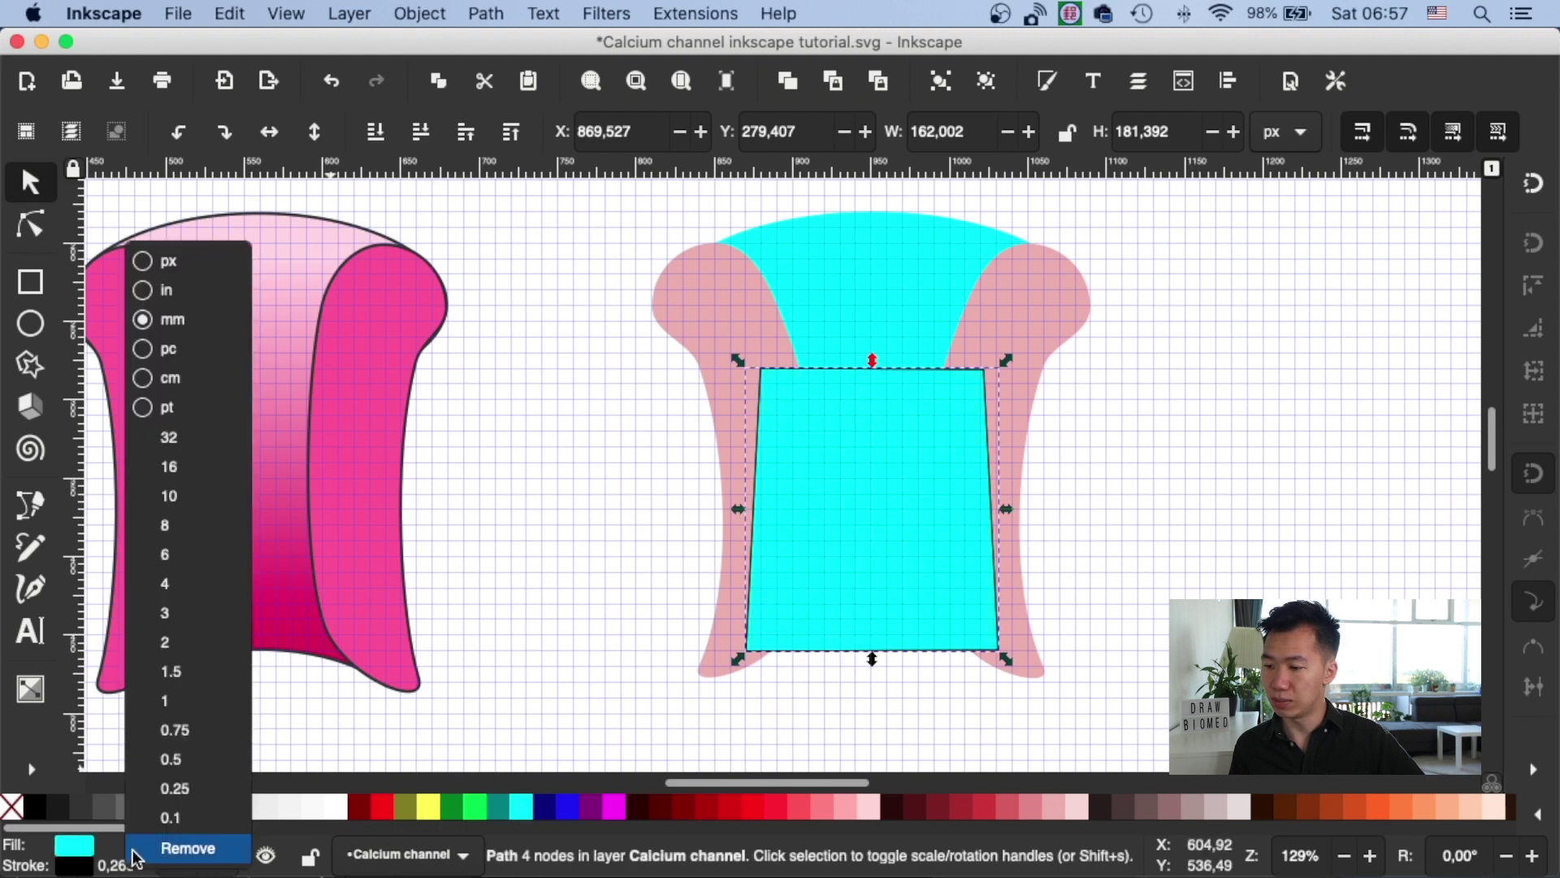
{"action": "left_click", "coordinate": [187, 848]}
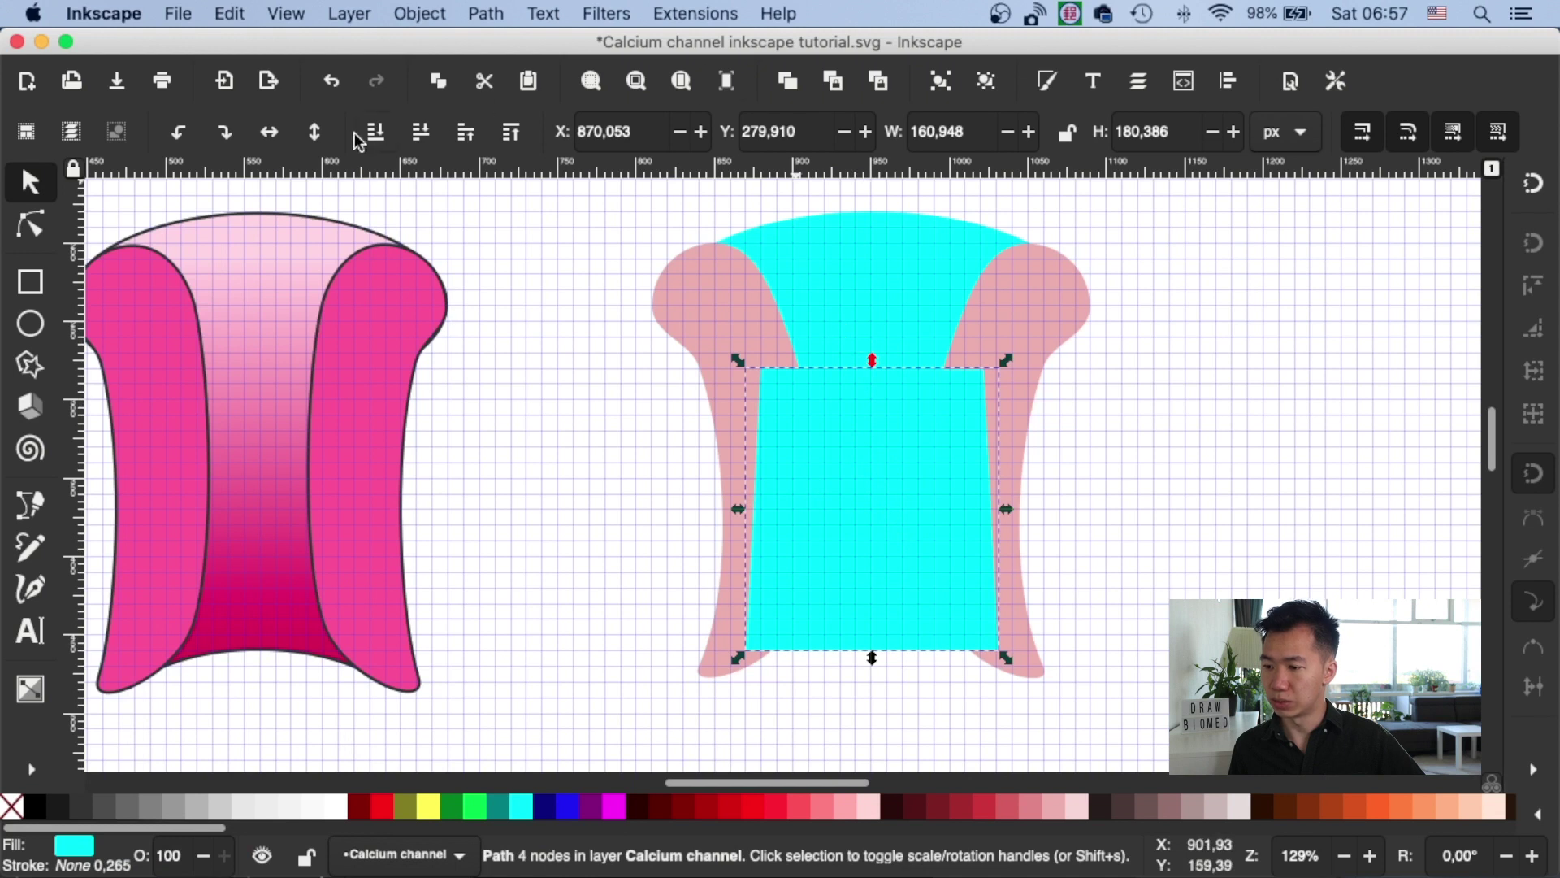
{"action": "left_click", "coordinate": [420, 131]}
{"action": "left_click", "coordinate": [1098, 525]}
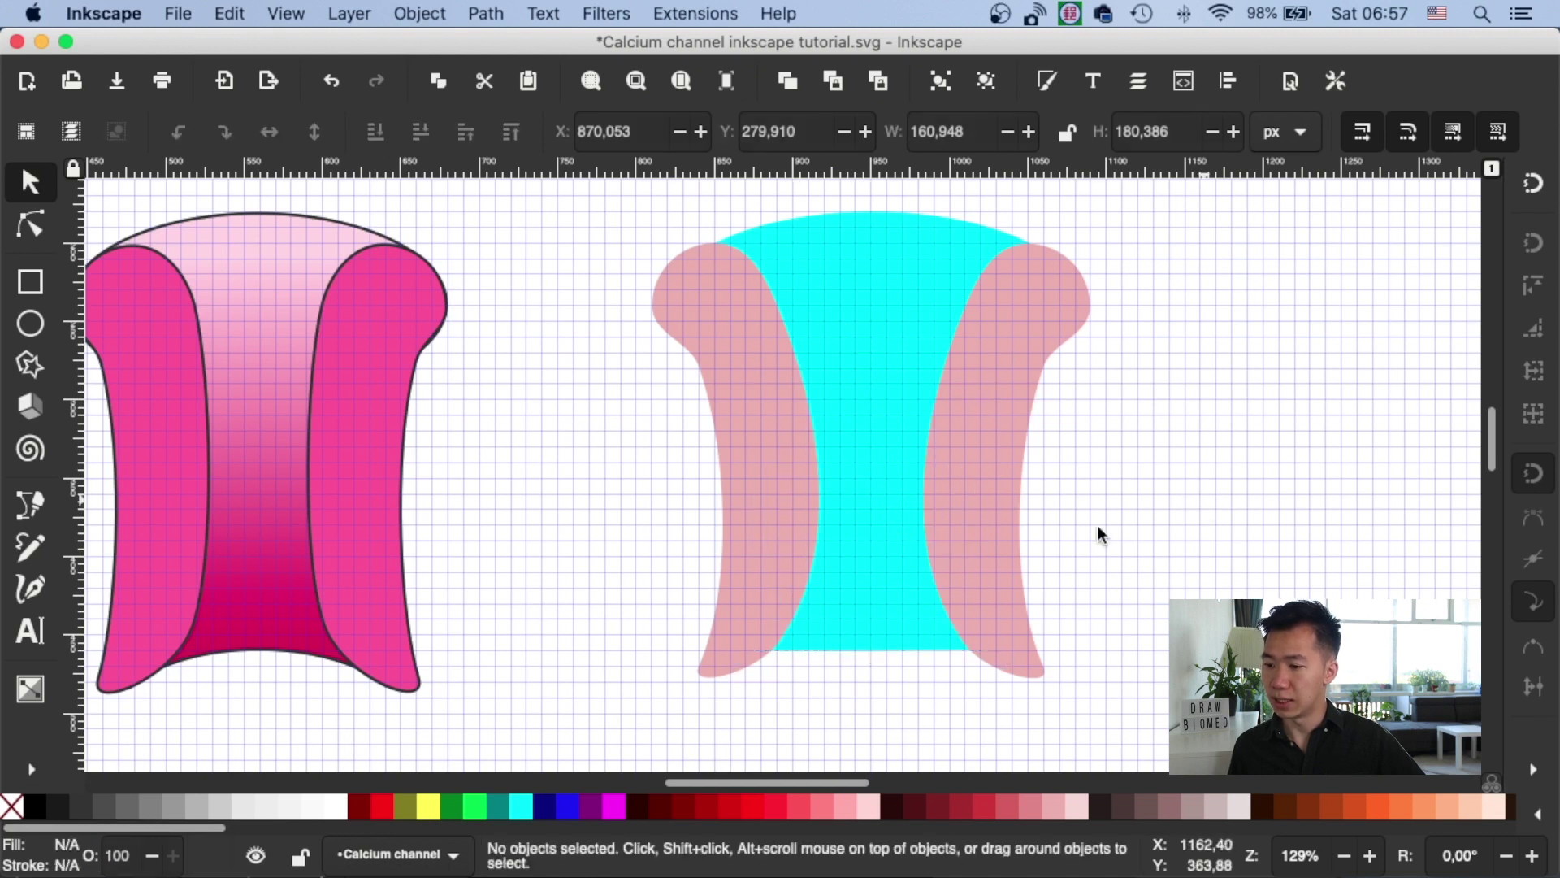
{"action": "left_click", "coordinate": [860, 626]}
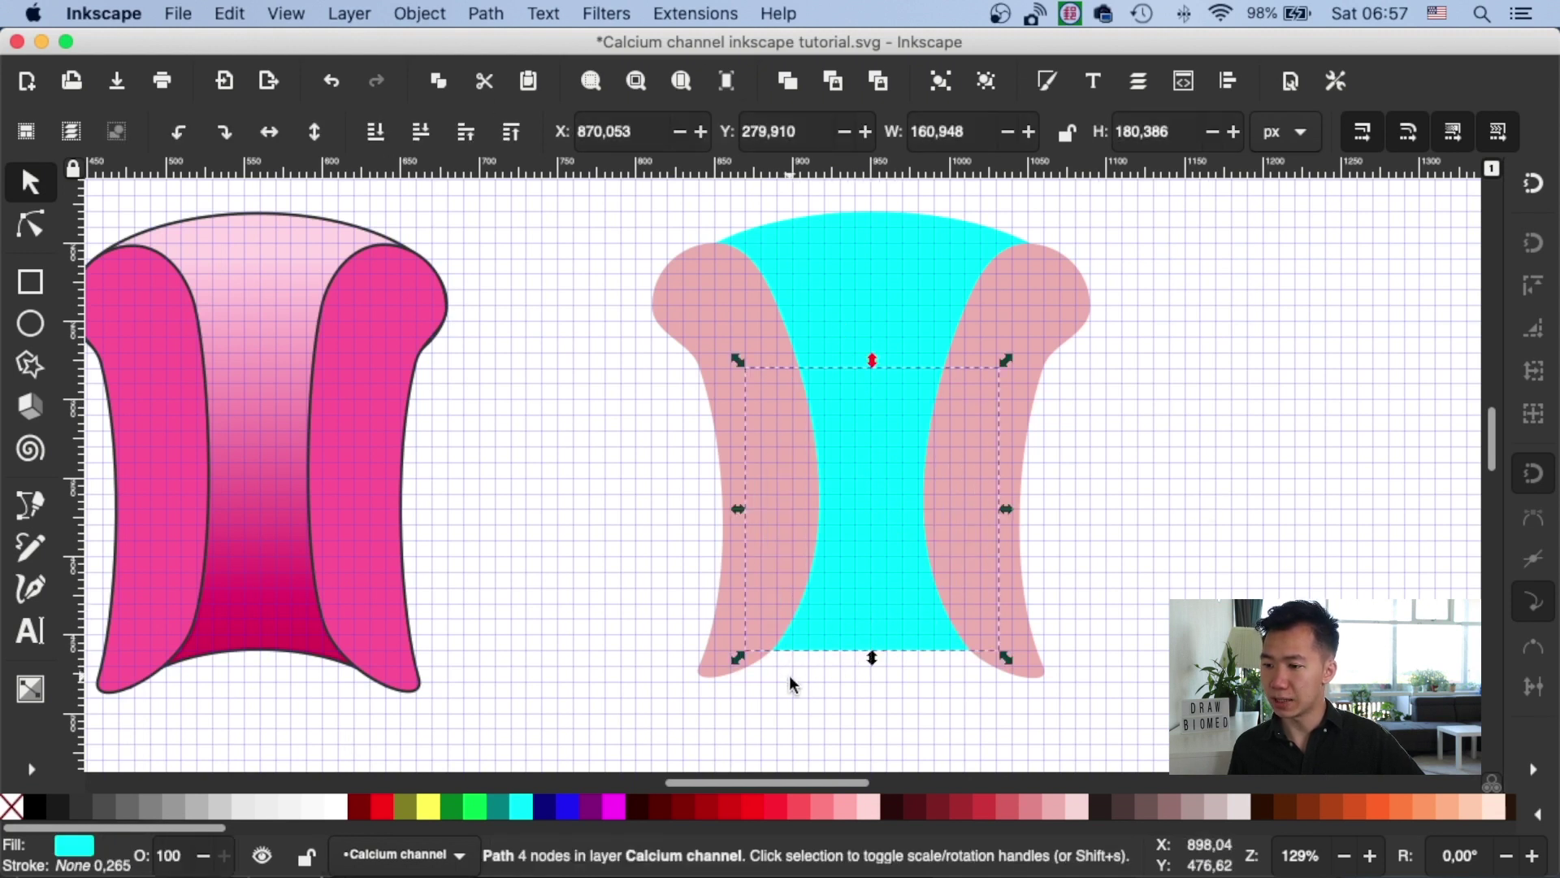
- Smooth the cyan shape's two bottom nodes and raise their handles to arch its lower edge
{"action": "left_click", "coordinate": [30, 227]}
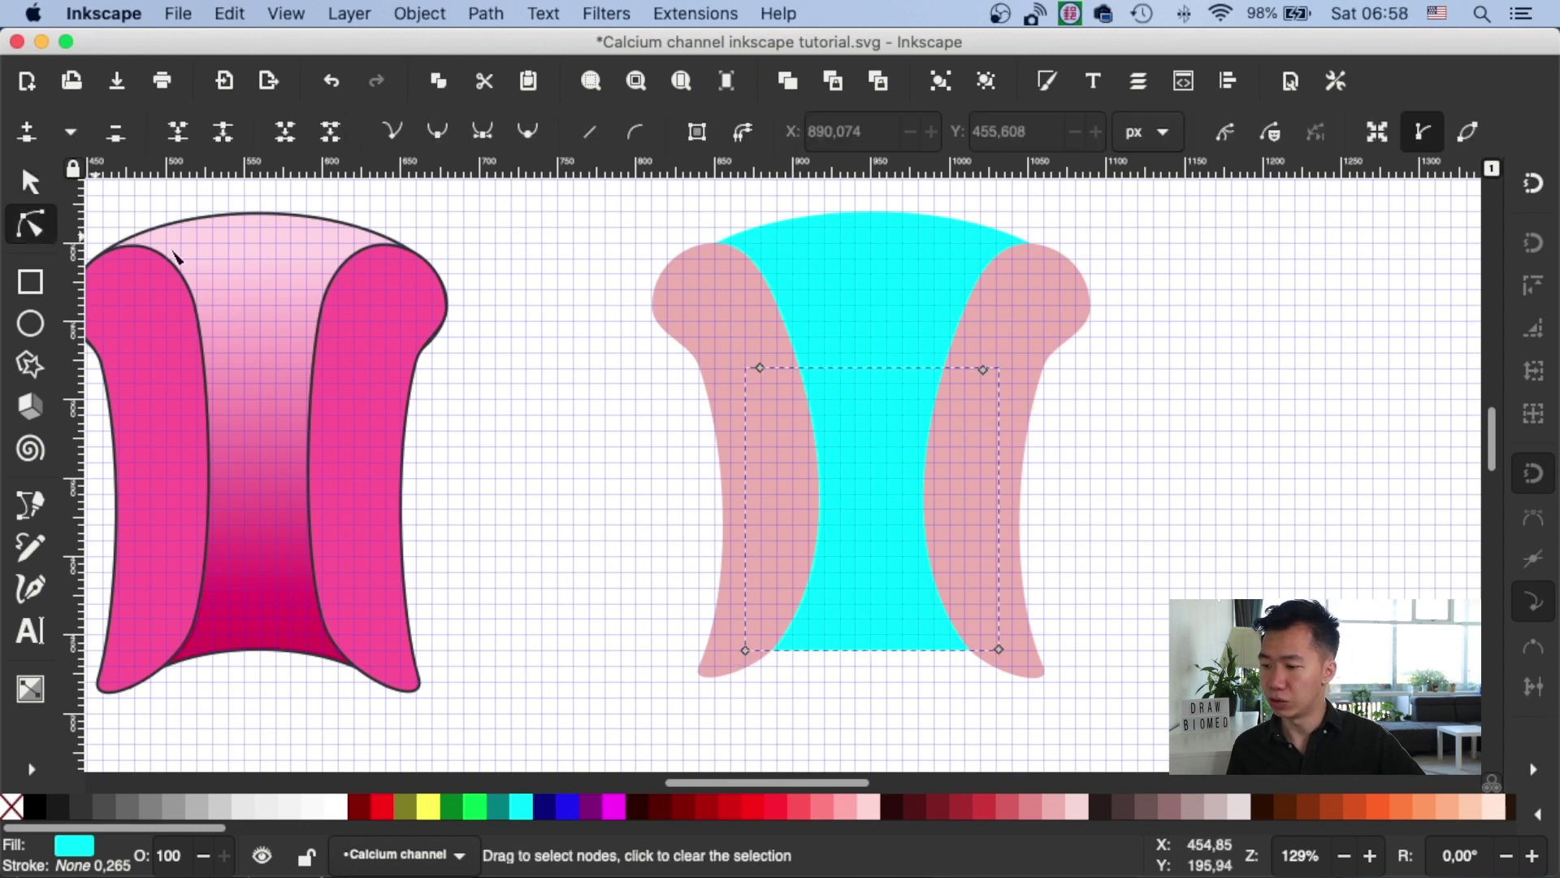
{"action": "left_click", "coordinate": [746, 651]}
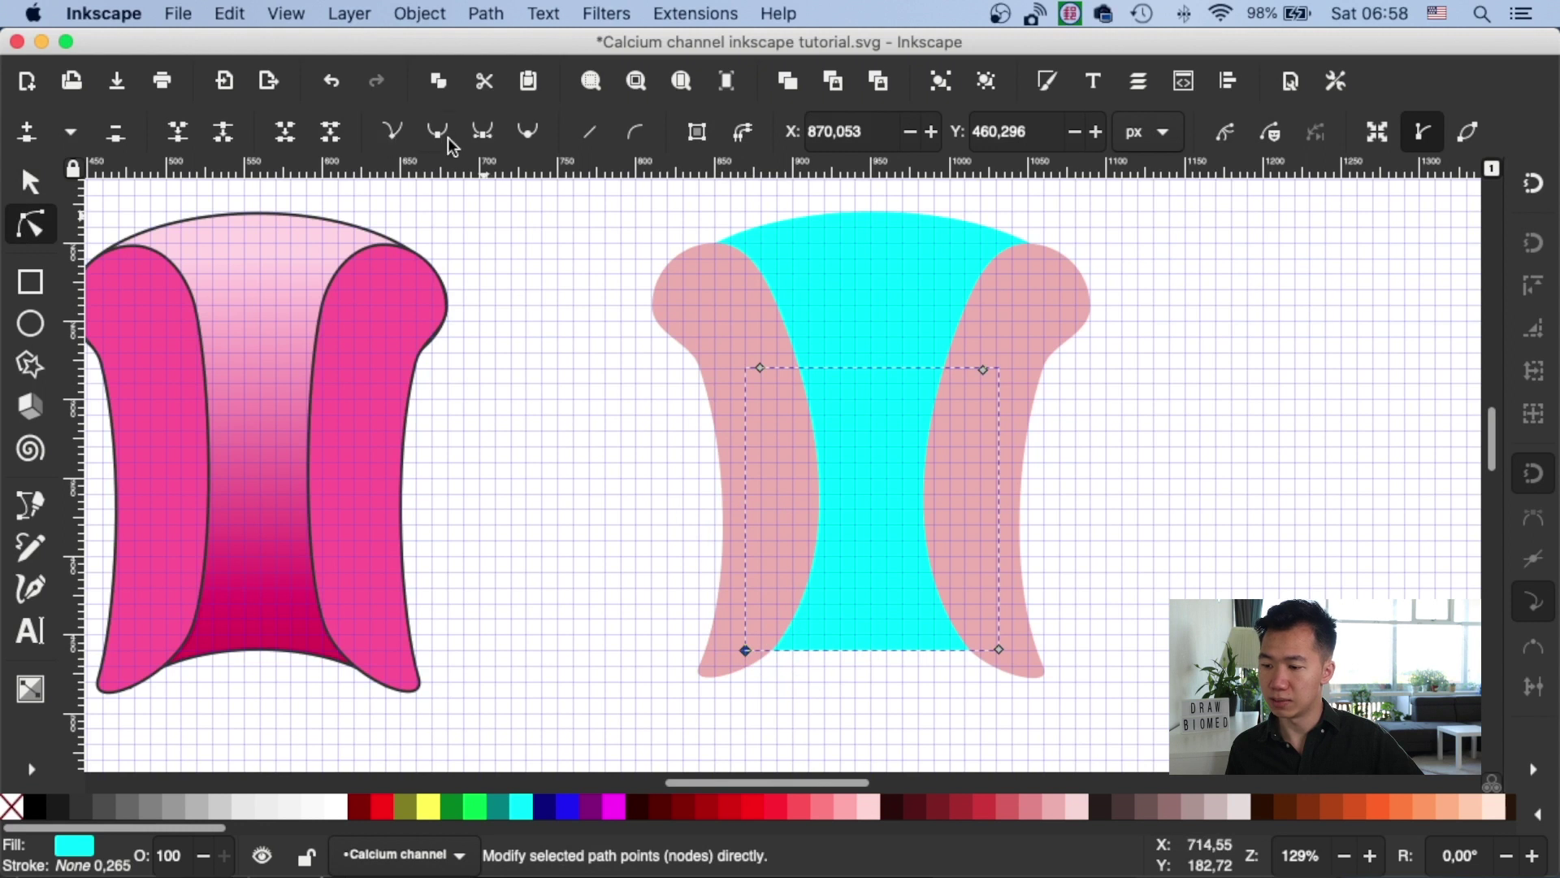
{"action": "left_click", "coordinate": [532, 136]}
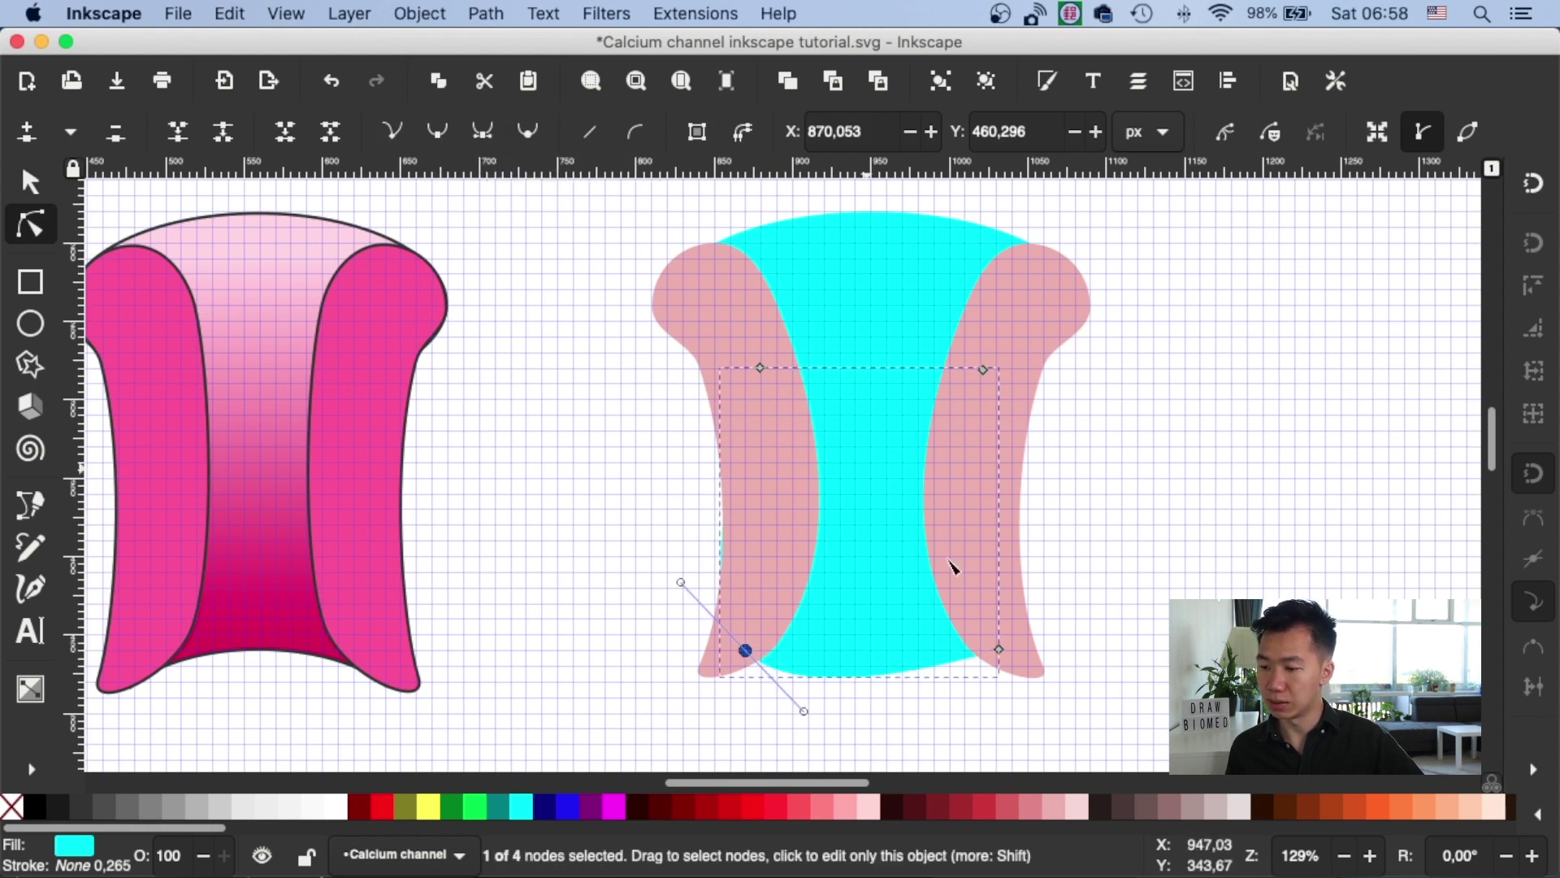
{"action": "left_click", "coordinate": [999, 651]}
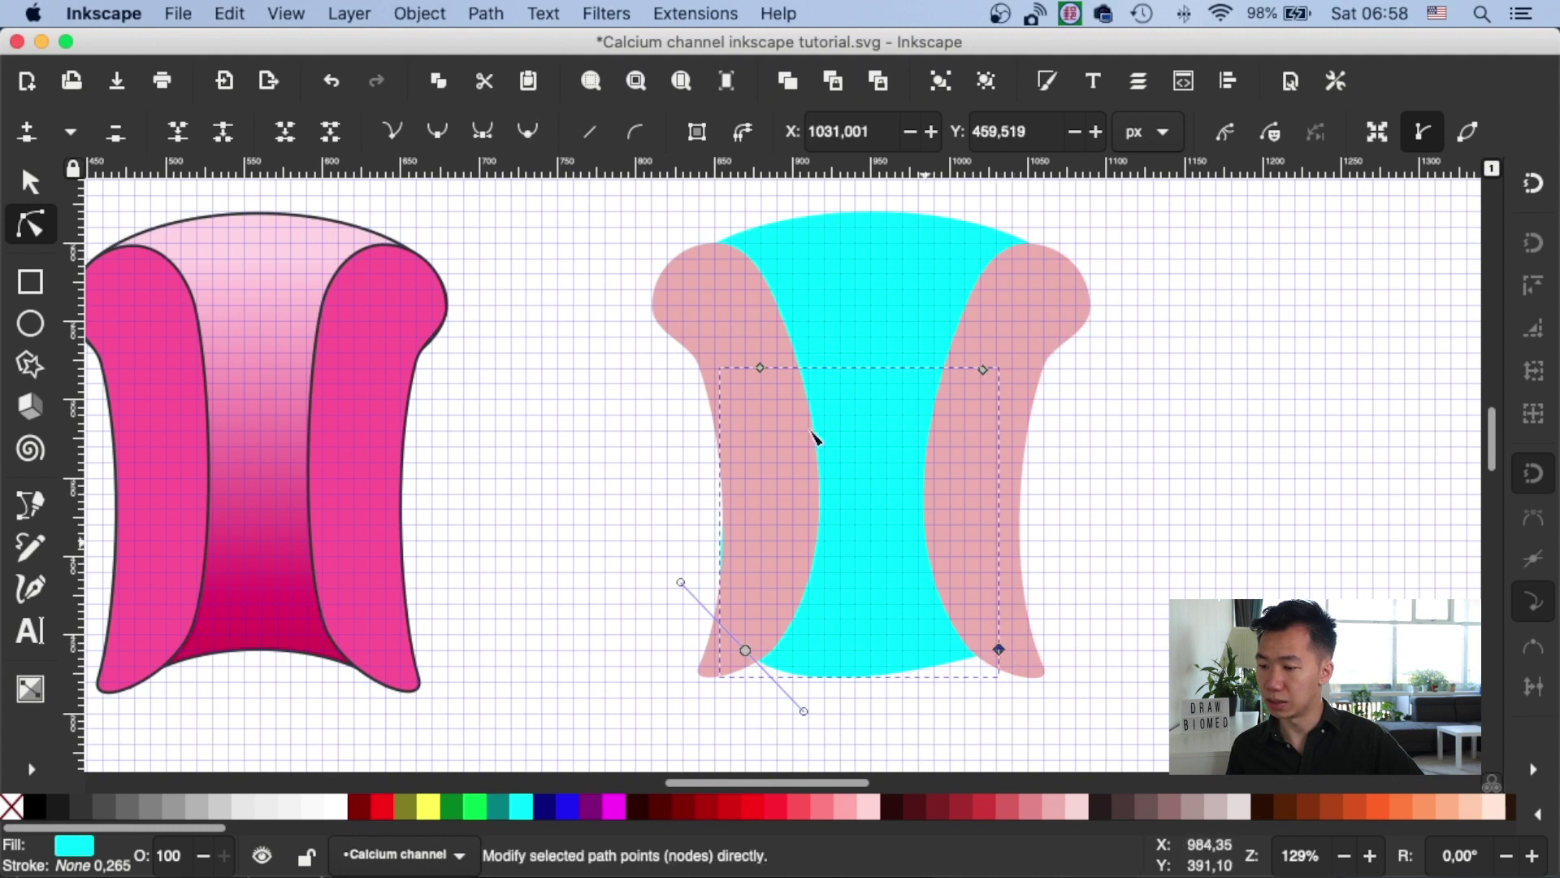
{"action": "left_click", "coordinate": [535, 137]}
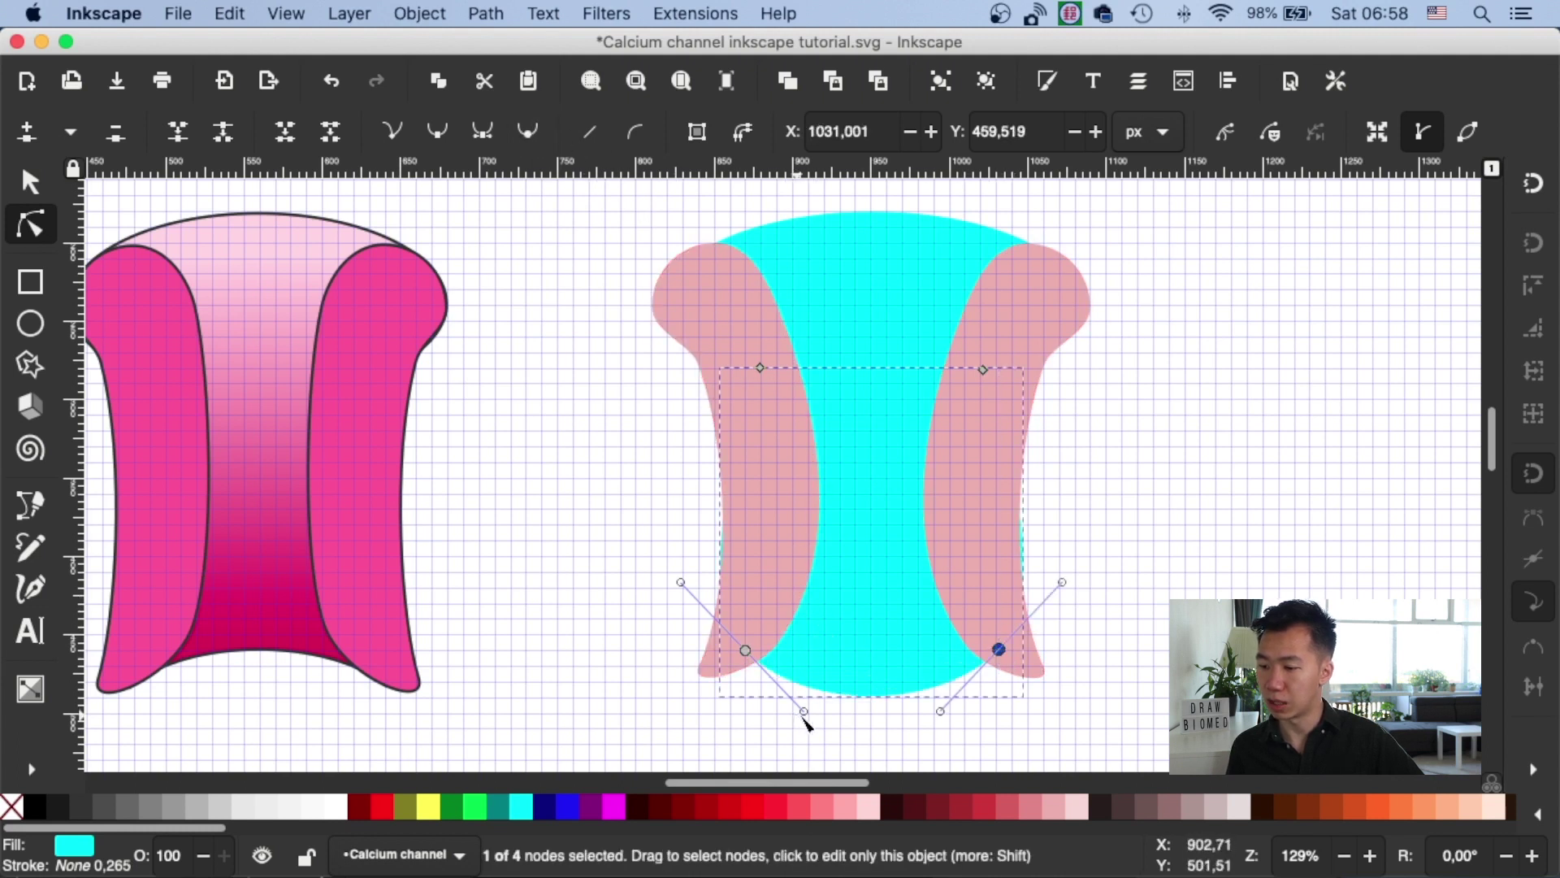
{"action": "left_click_drag", "start_coordinate": [804, 712], "coordinate": [794, 604]}
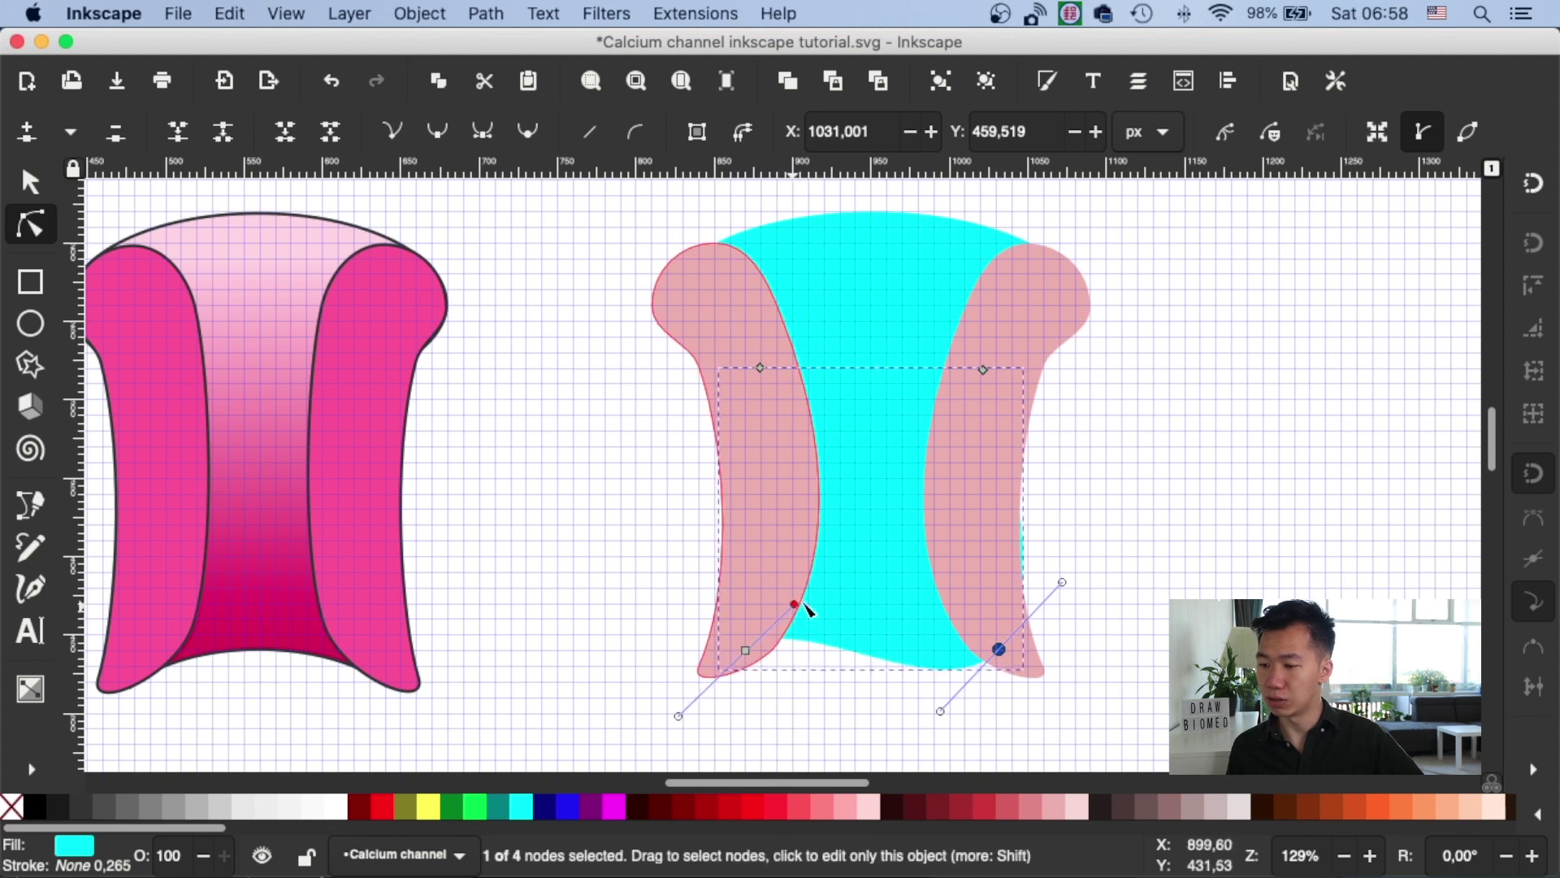
{"action": "left_click_drag", "start_coordinate": [940, 712], "coordinate": [951, 604]}
{"action": "left_click", "coordinate": [741, 652], "text": "shift"}
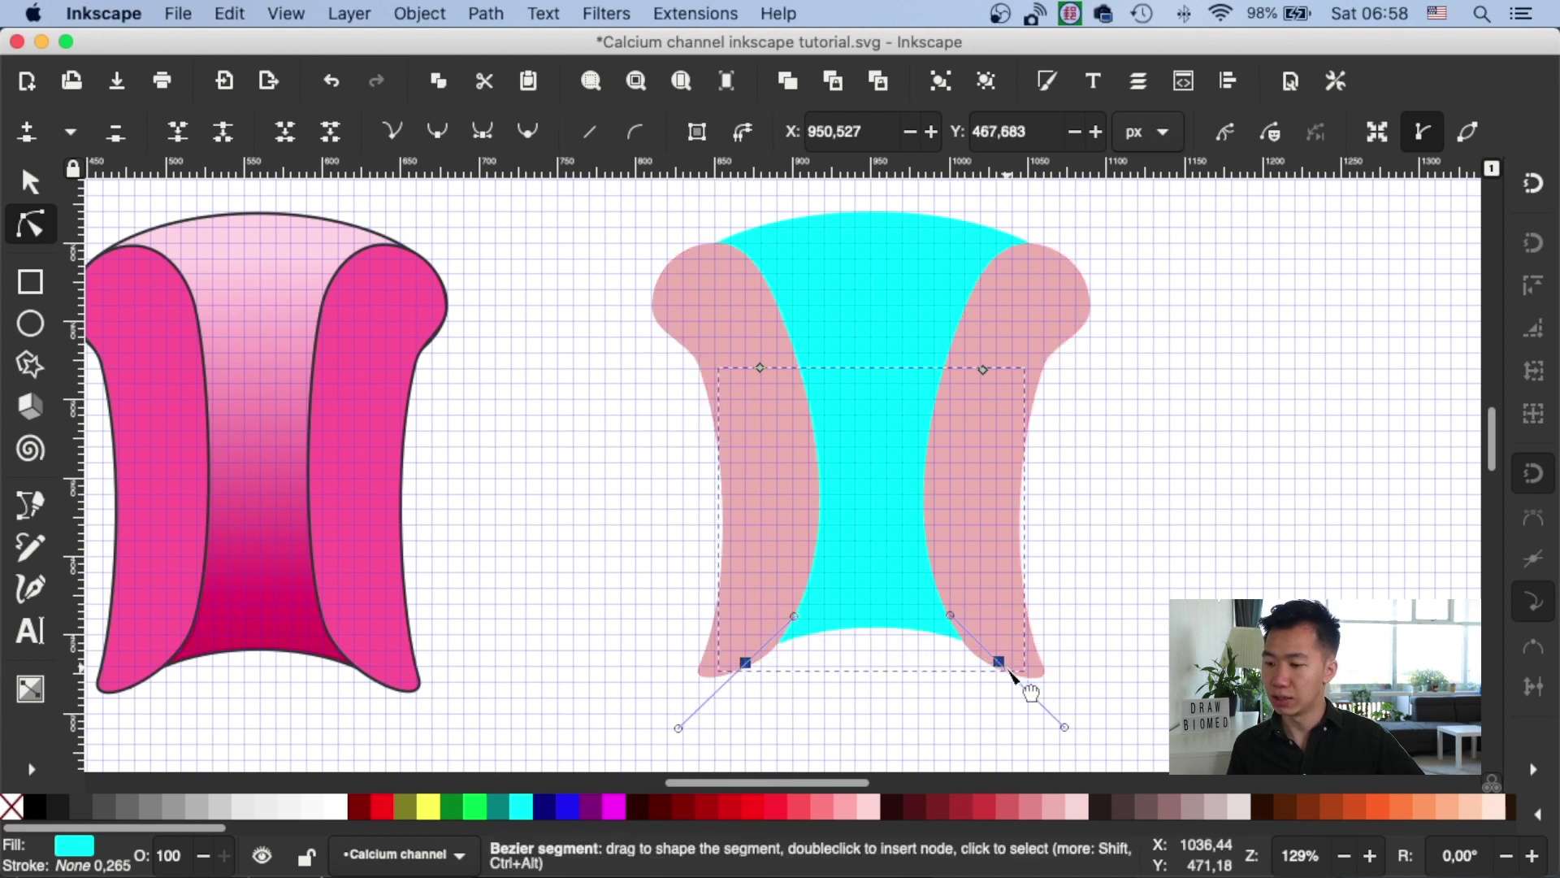
- Zoom in and nudge the cyan shape's two bottom nodes down two steps
{"action": "key", "text": "plus"}
{"action": "key", "text": "plus"}
{"action": "scroll", "coordinate": [1027, 642], "scroll_direction": "down", "scroll_amount": 13}
{"action": "scroll", "coordinate": [1026, 642], "scroll_direction": "right", "scroll_amount": 5}
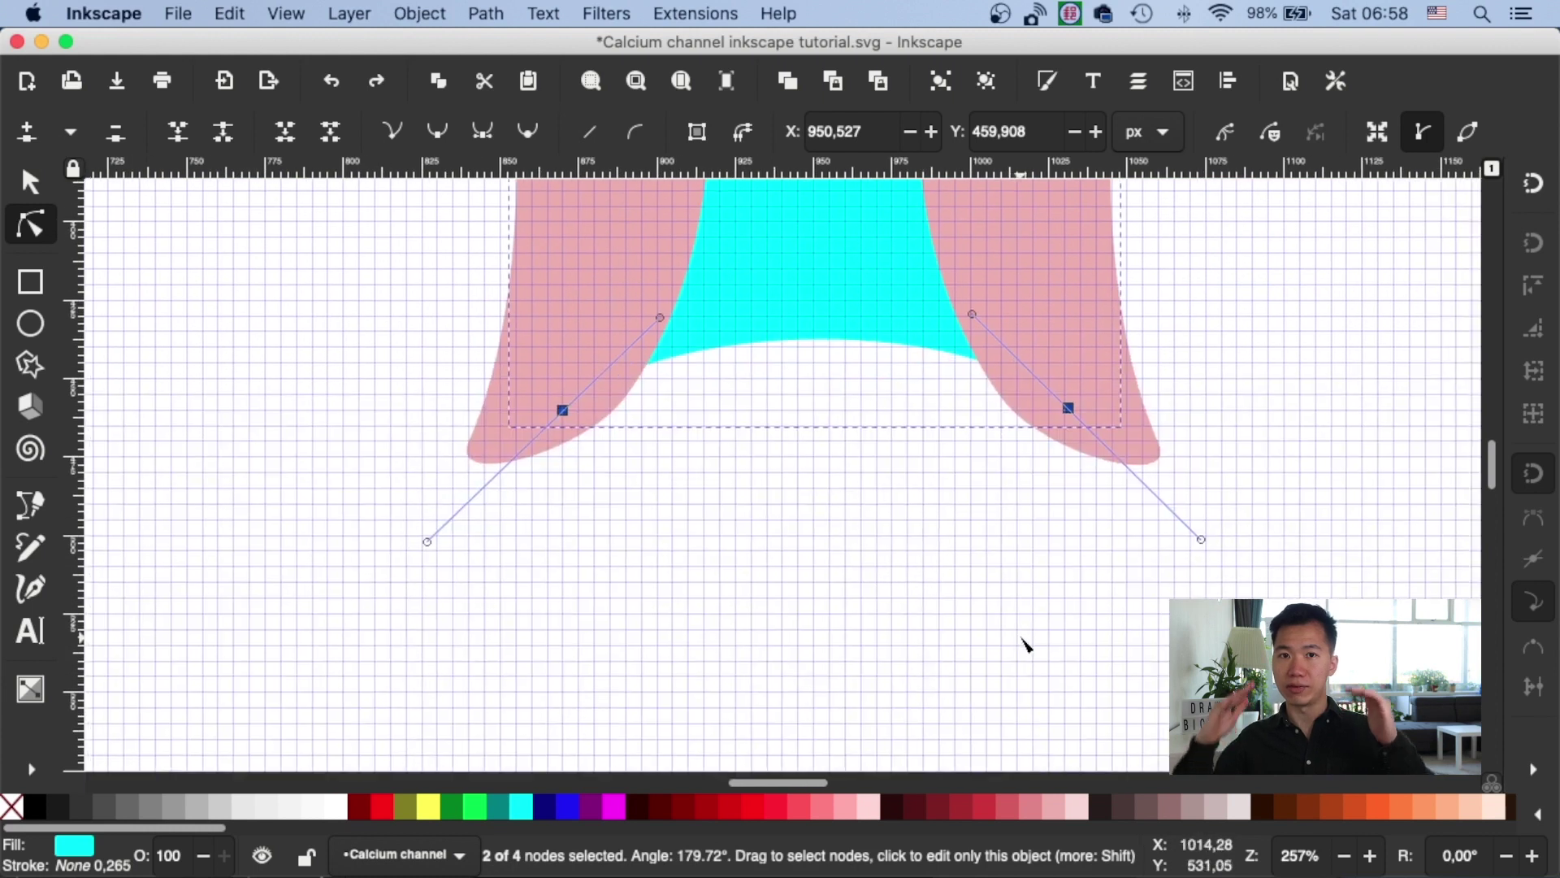
{"action": "key", "text": "Down"}
{"action": "key", "text": "Down"}
{"action": "key", "text": "Down"}
{"action": "key", "text": "Down"}
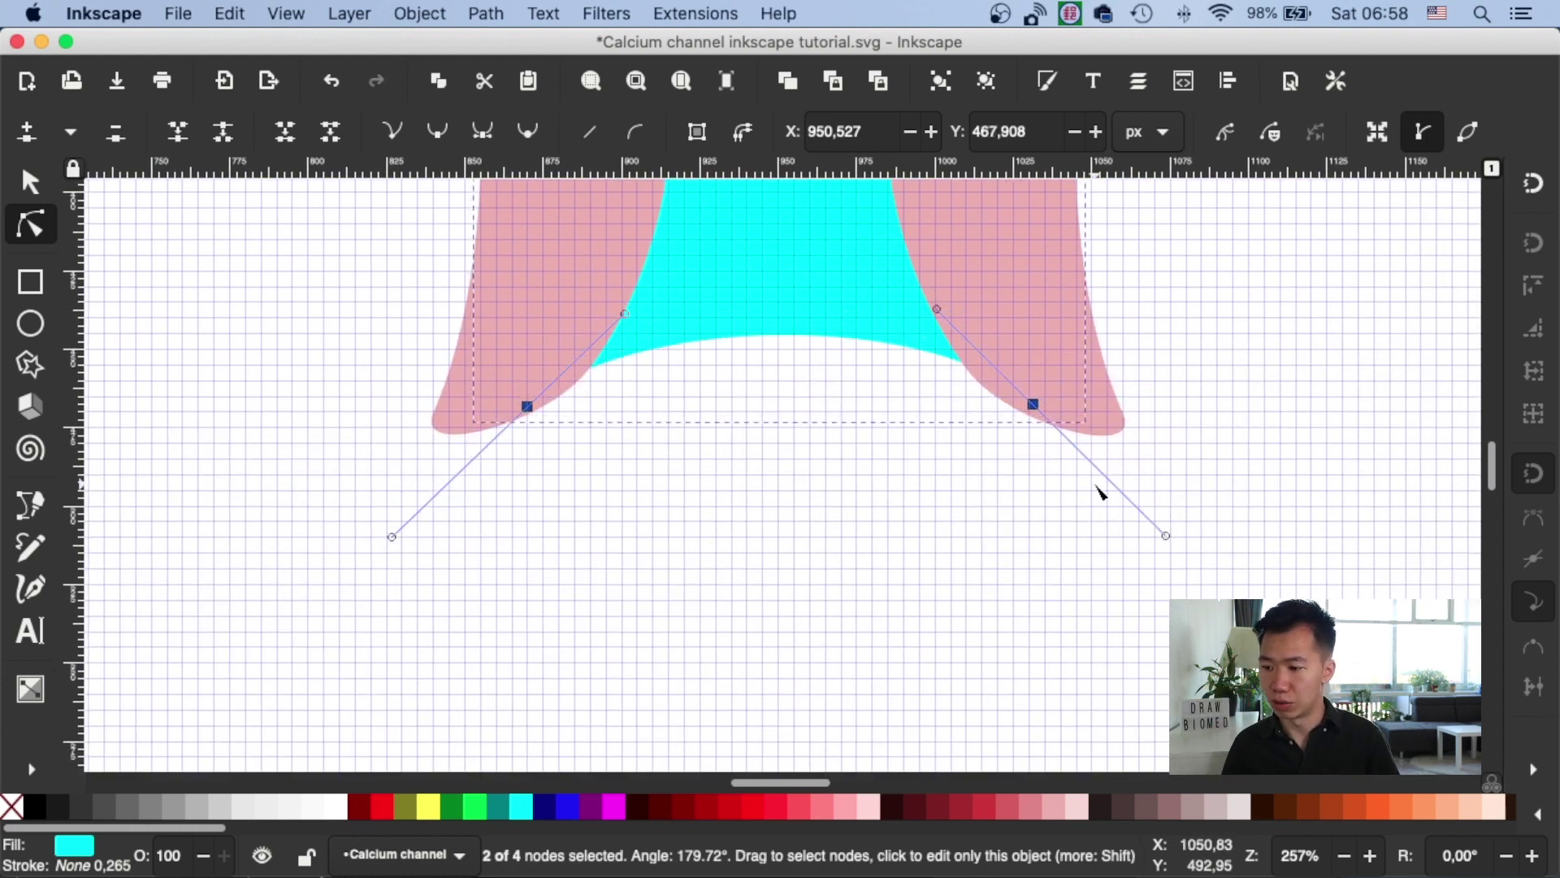
{"action": "key", "text": "Down"}
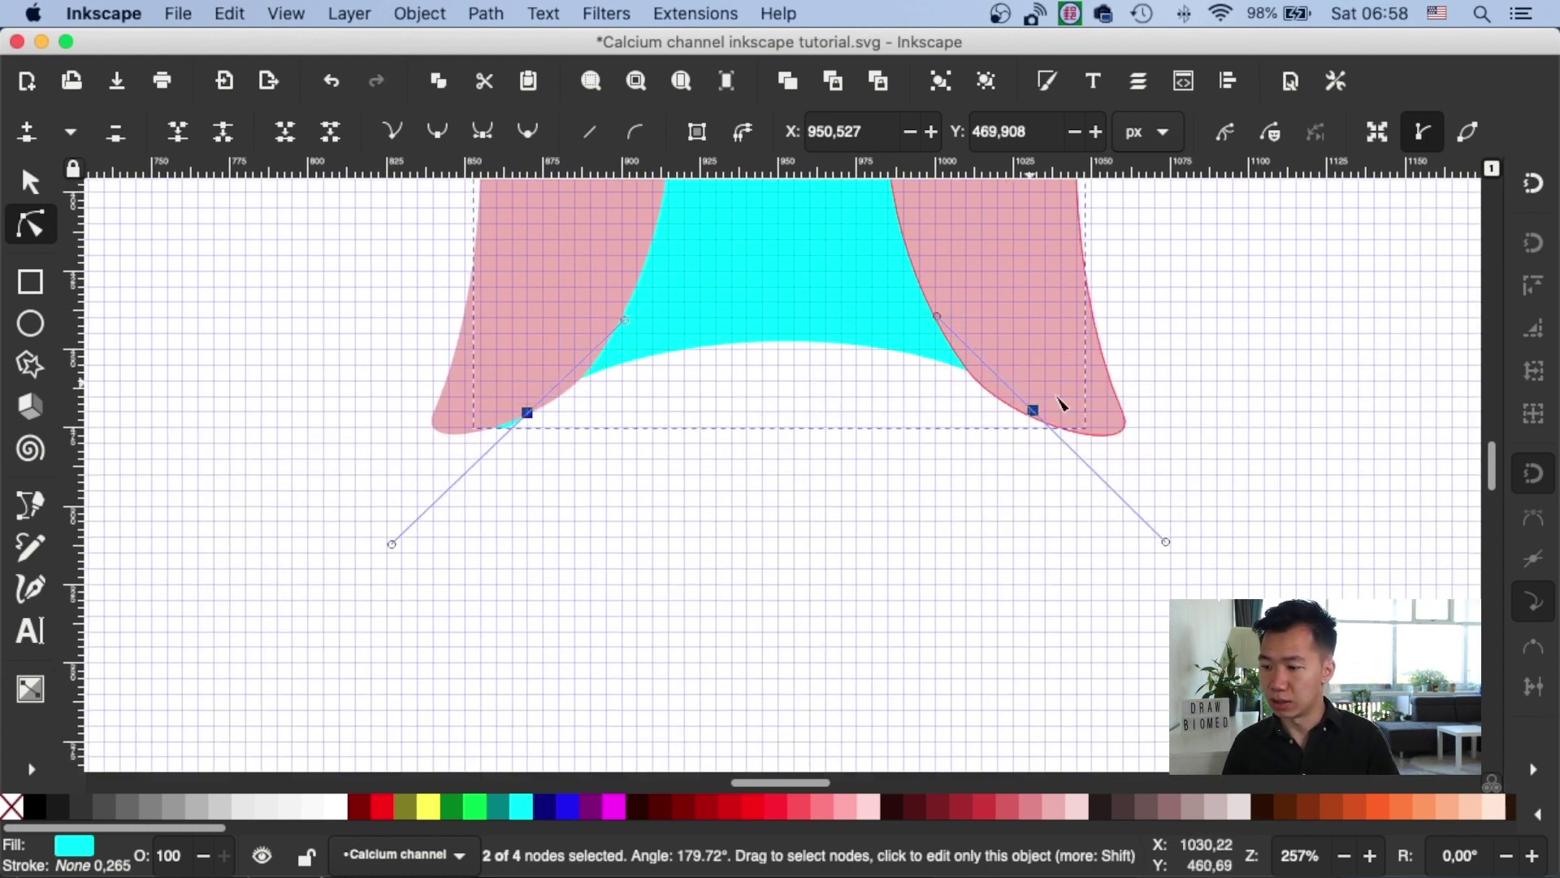
{"action": "left_click", "coordinate": [634, 529]}
- Raise both bottom nodes' outer handles so the corner curves tuck behind the pink arms
{"action": "left_click_drag", "start_coordinate": [1033, 411], "coordinate": [1029, 412]}
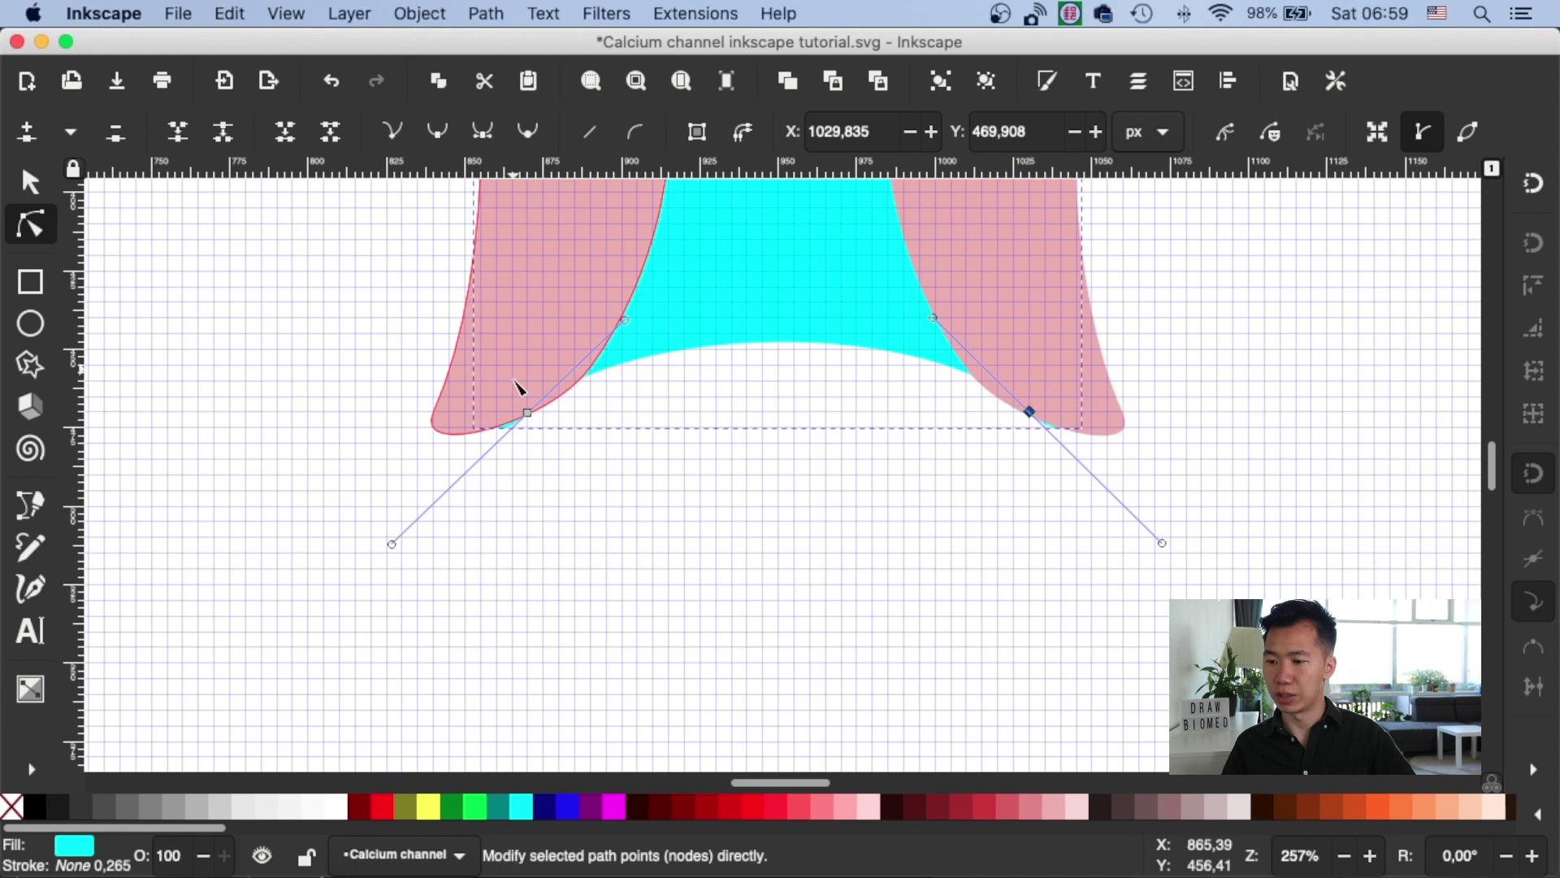
{"action": "left_click", "coordinate": [527, 412]}
{"action": "left_click_drag", "start_coordinate": [391, 544], "coordinate": [560, 289]}
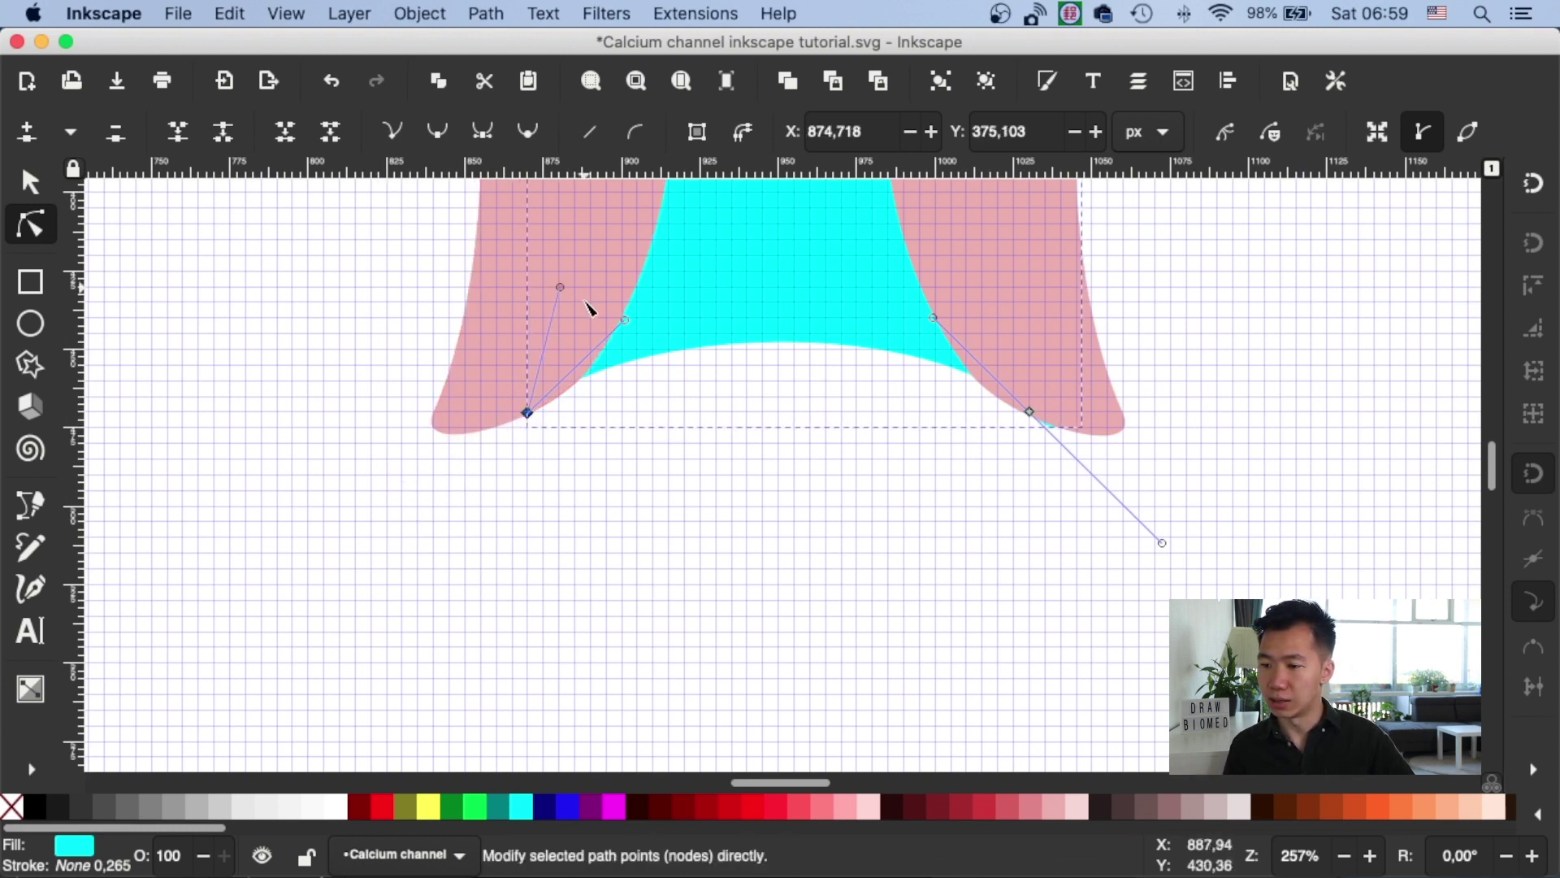
{"action": "left_click", "coordinate": [1031, 412], "text": "shift"}
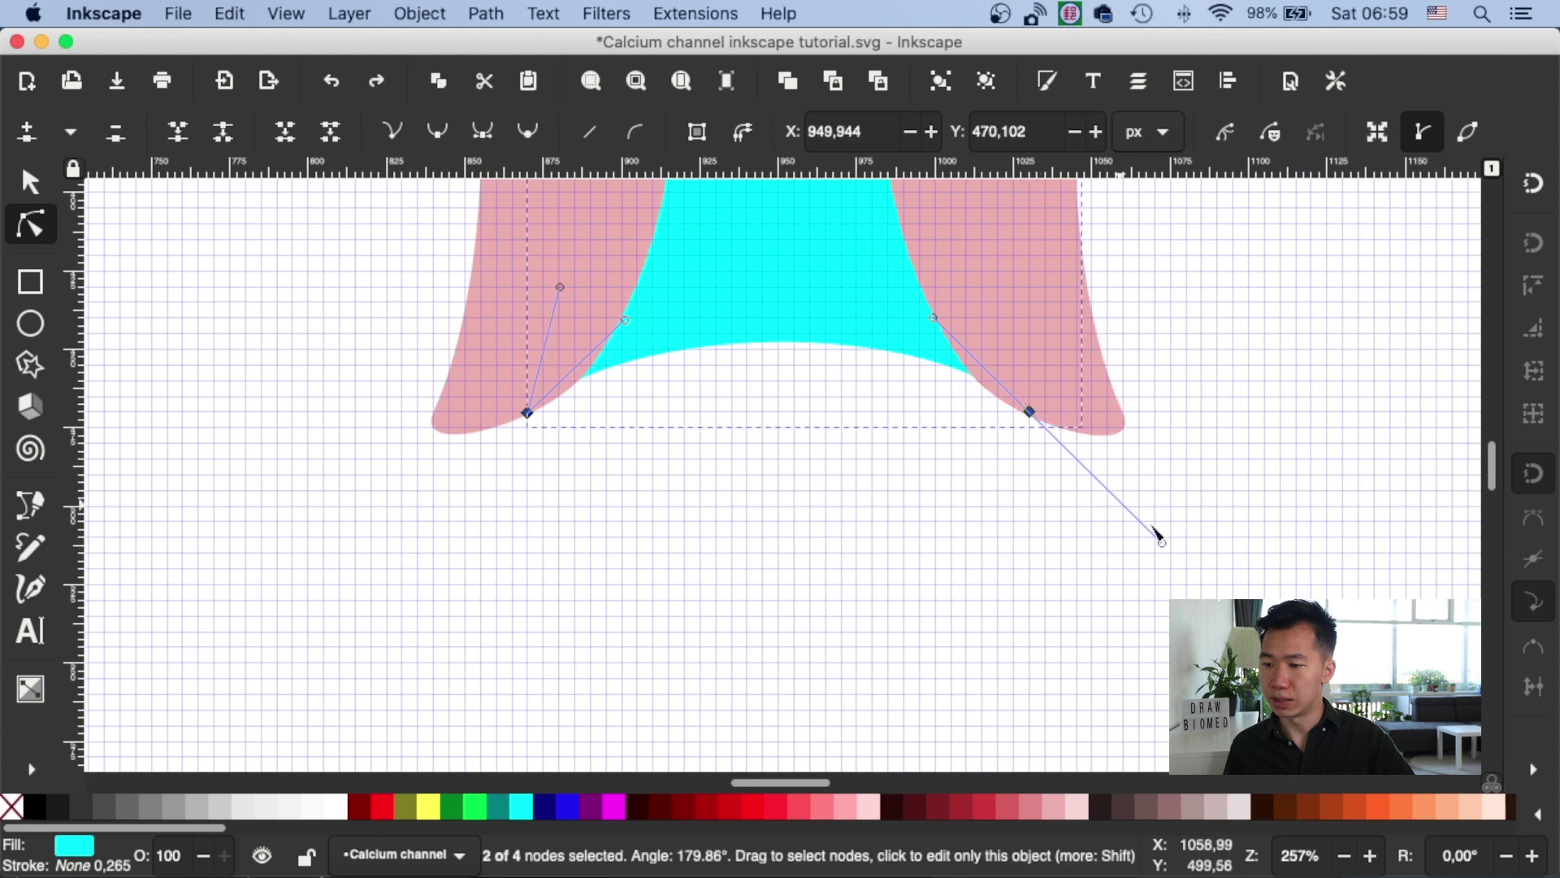
{"action": "left_click_drag", "start_coordinate": [1166, 546], "coordinate": [985, 288]}
{"action": "left_click", "coordinate": [1152, 283]}
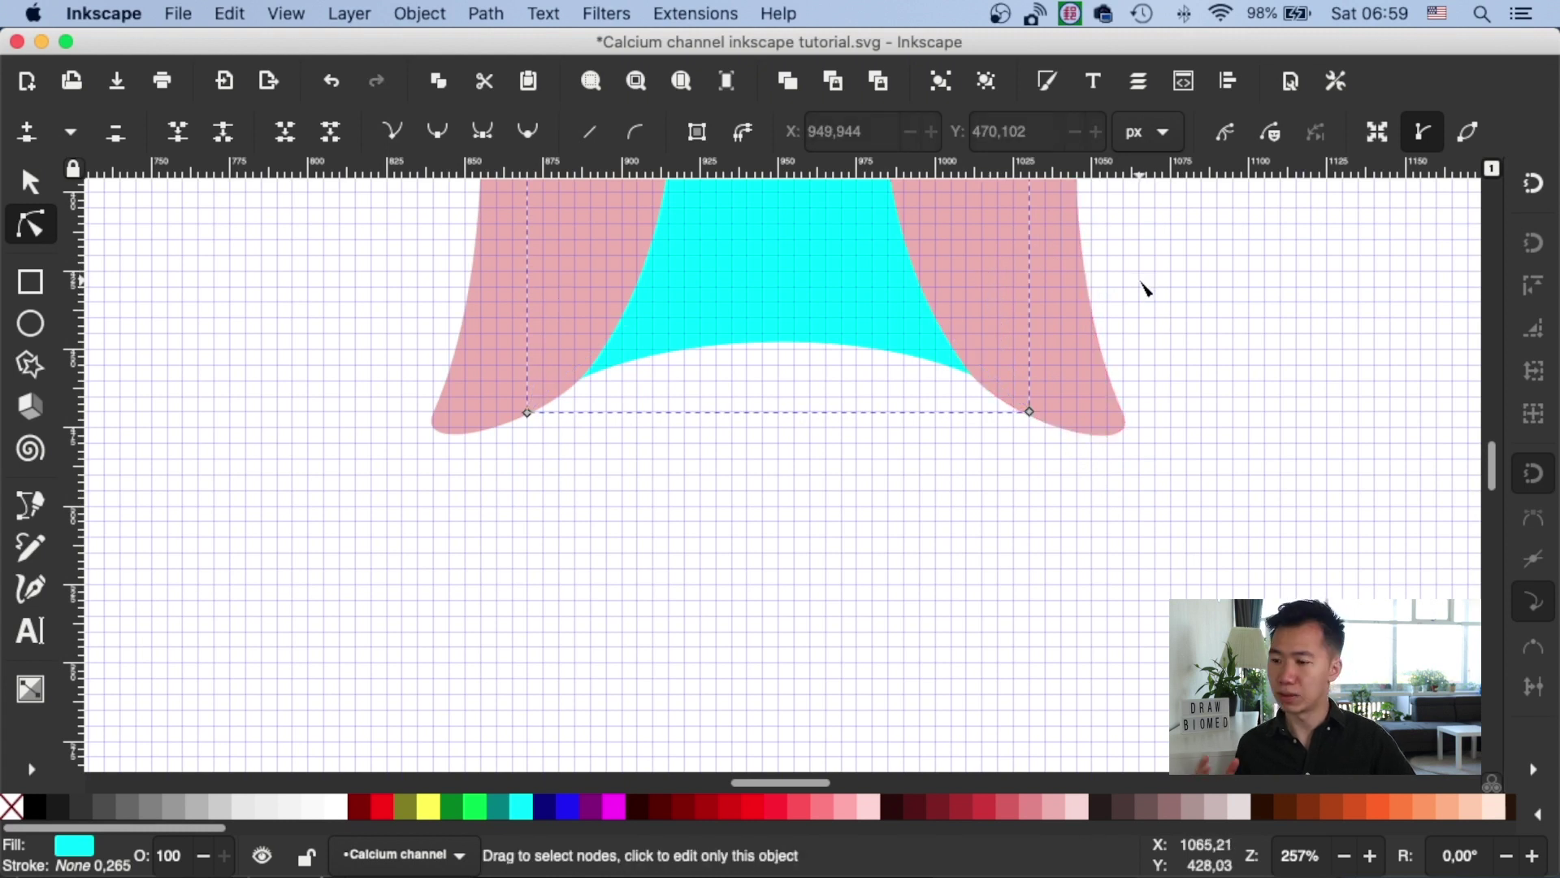
{"action": "key", "text": "minus"}
{"action": "key", "text": "minus"}
{"action": "key", "text": "minus"}
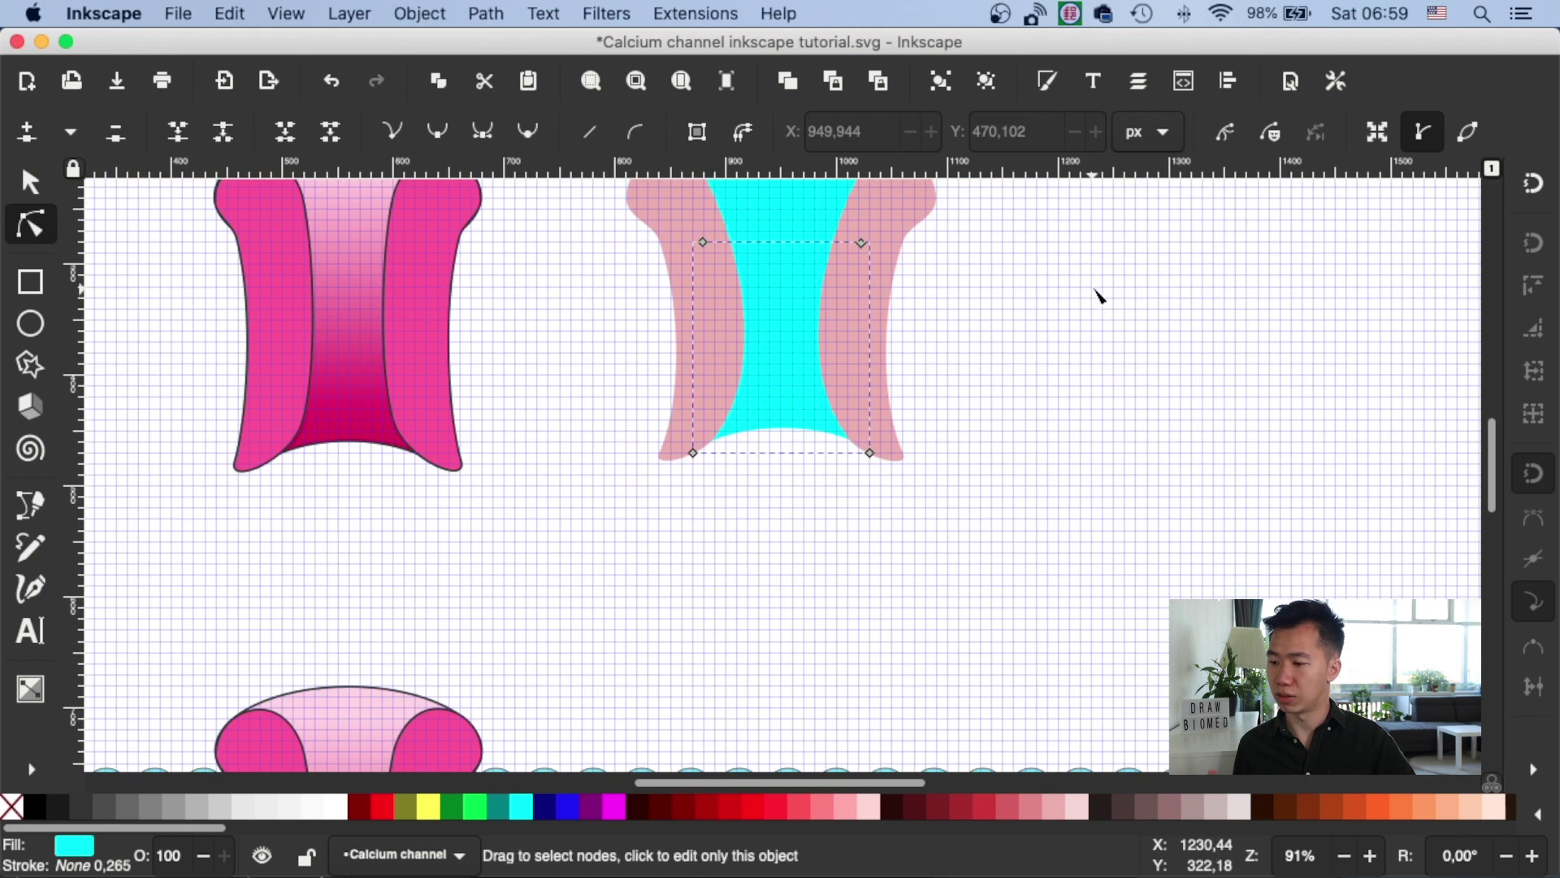
- Refill both side pieces of the second channel with a brighter pink
{"action": "key", "text": "minus"}
{"action": "key", "text": "Escape"}
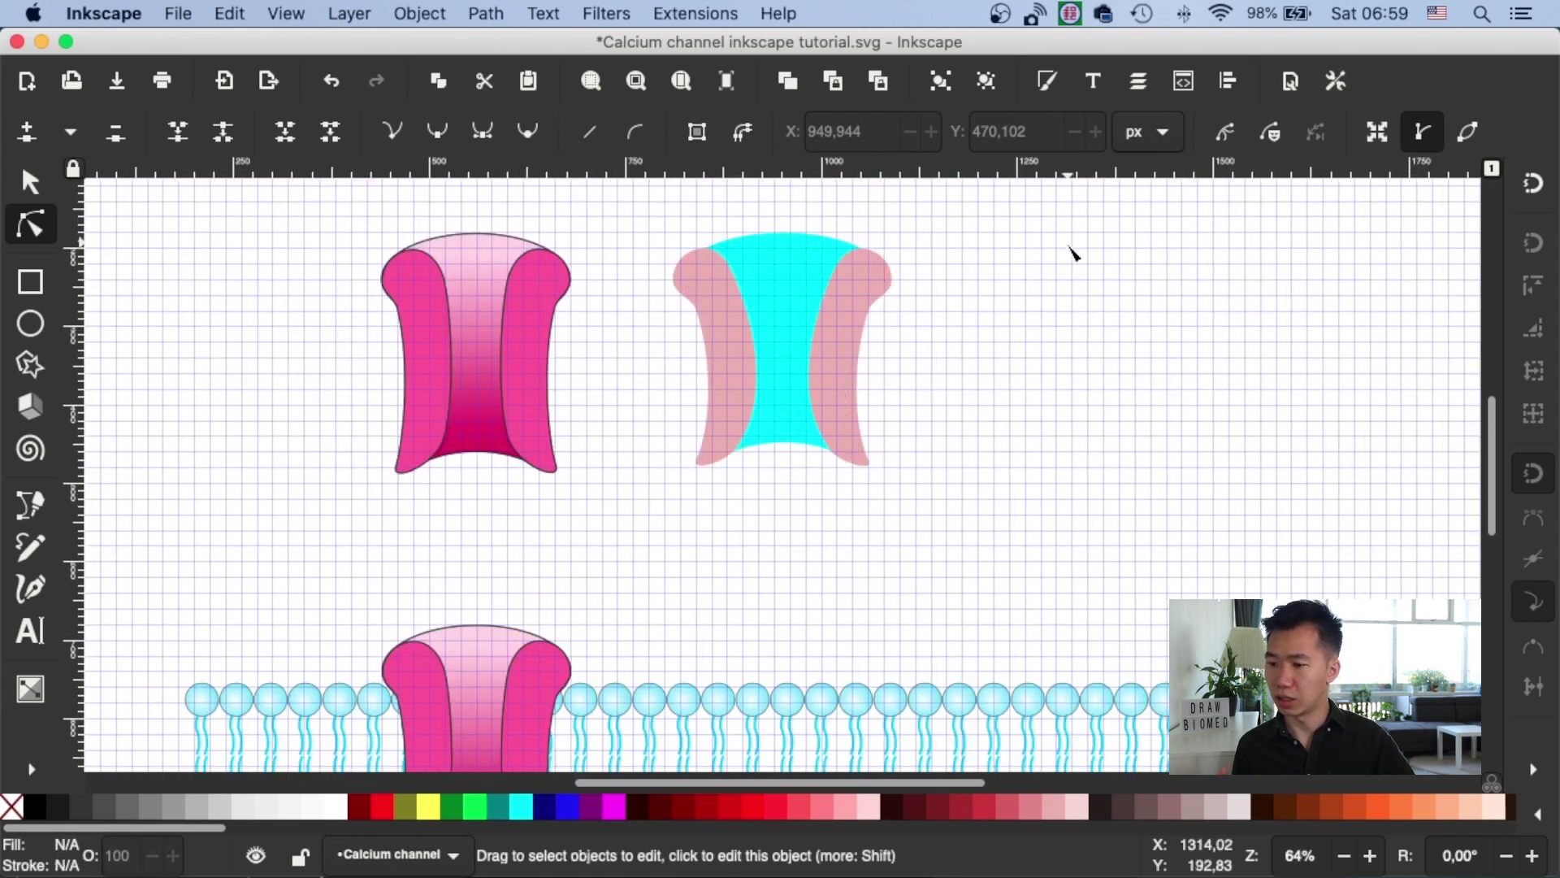
{"action": "left_click_drag", "start_coordinate": [1070, 249], "coordinate": [1009, 237]}
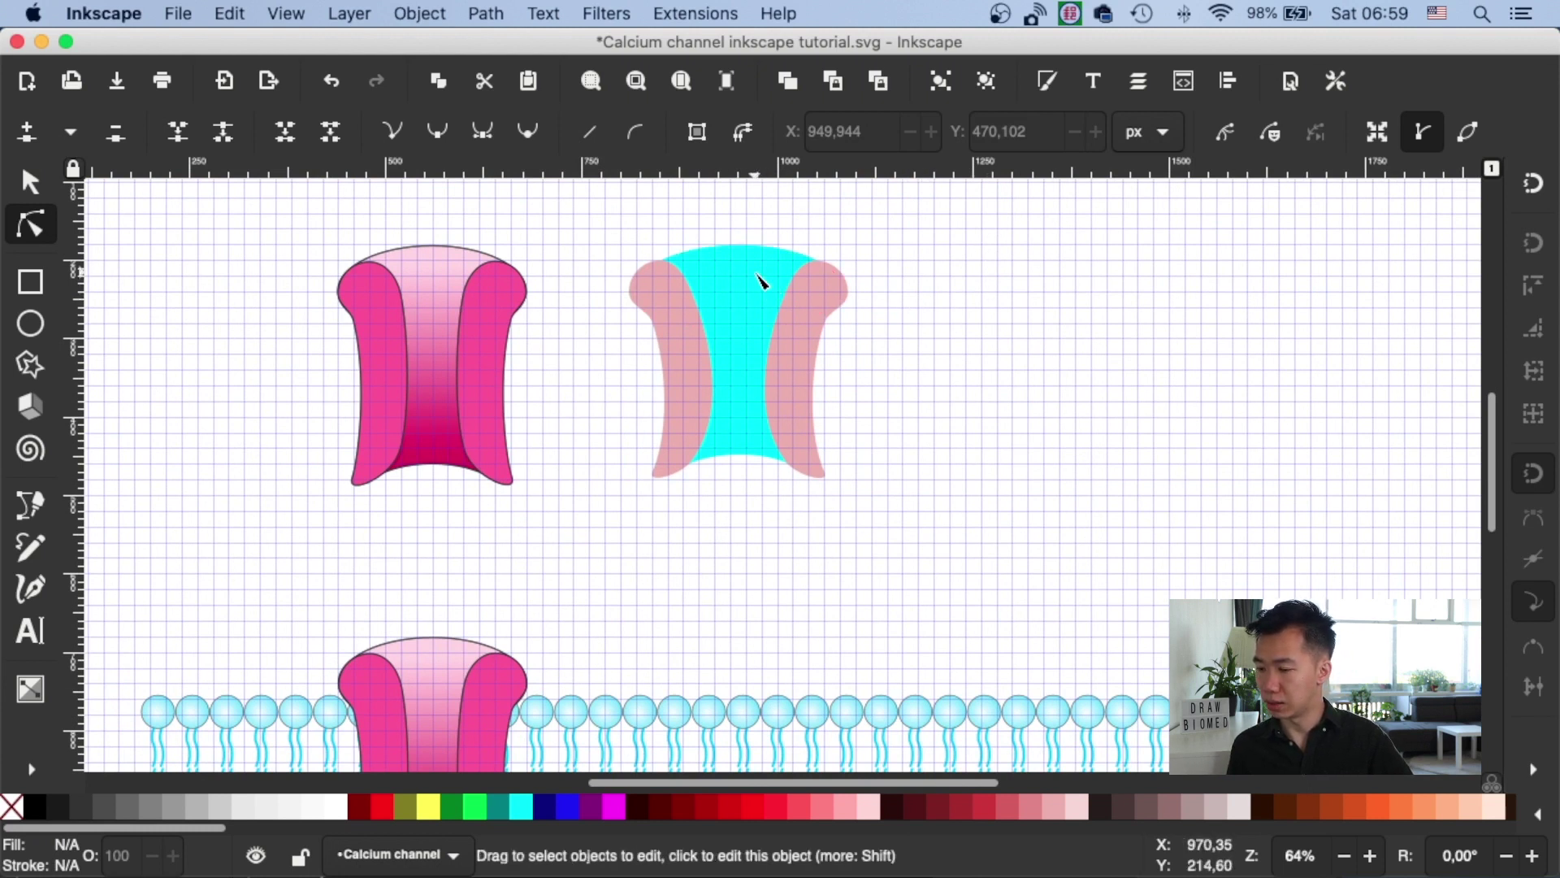
{"action": "scroll", "coordinate": [1081, 817], "scroll_direction": "down", "scroll_amount": 10}
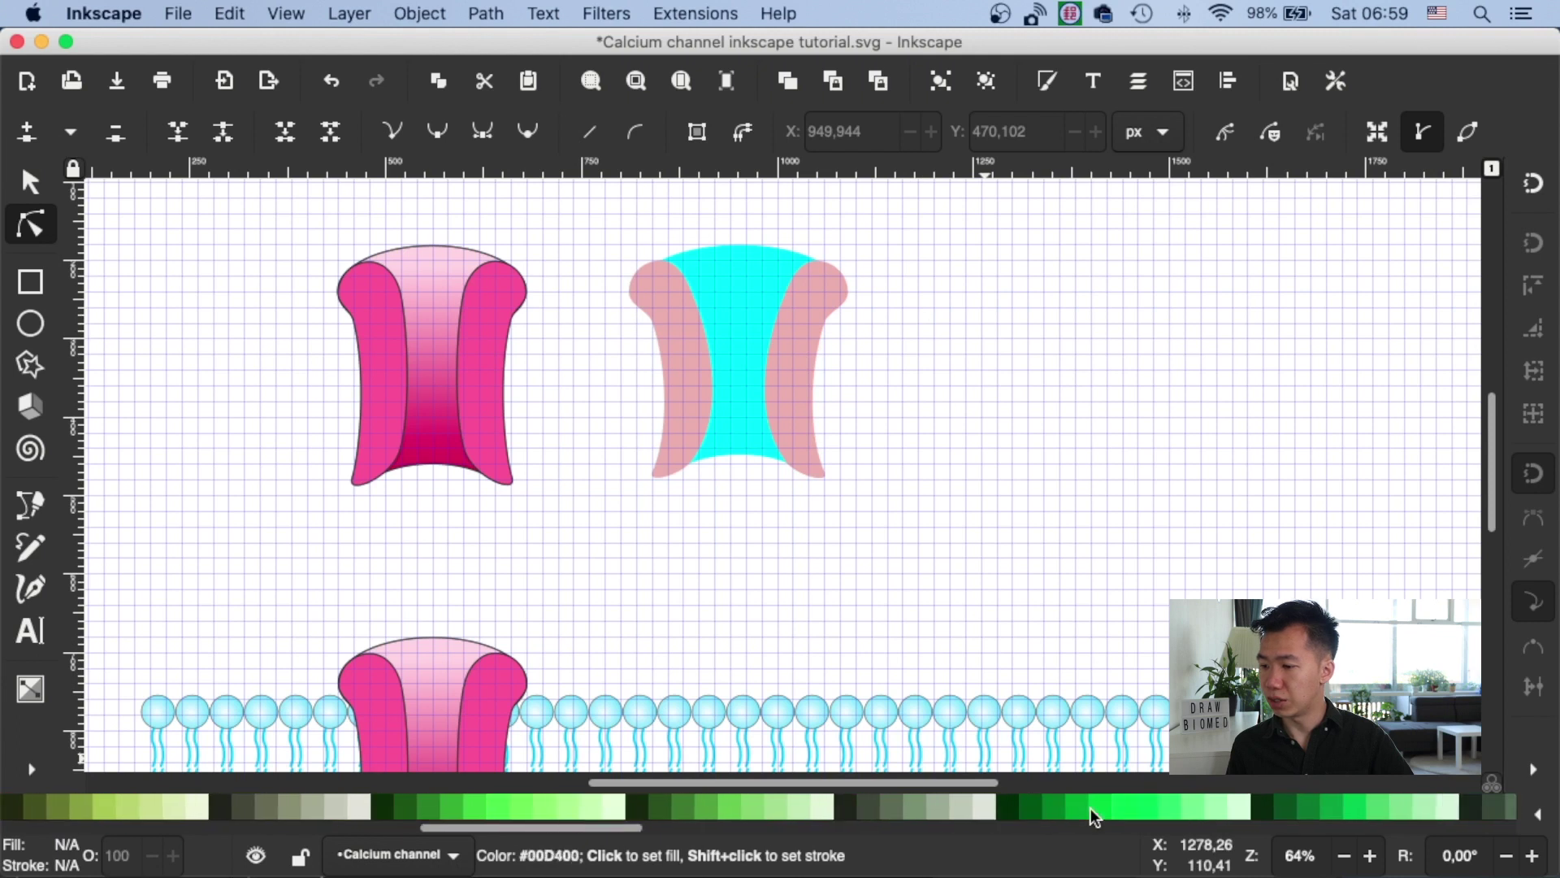
{"action": "scroll", "coordinate": [1094, 817], "scroll_direction": "down", "scroll_amount": 15}
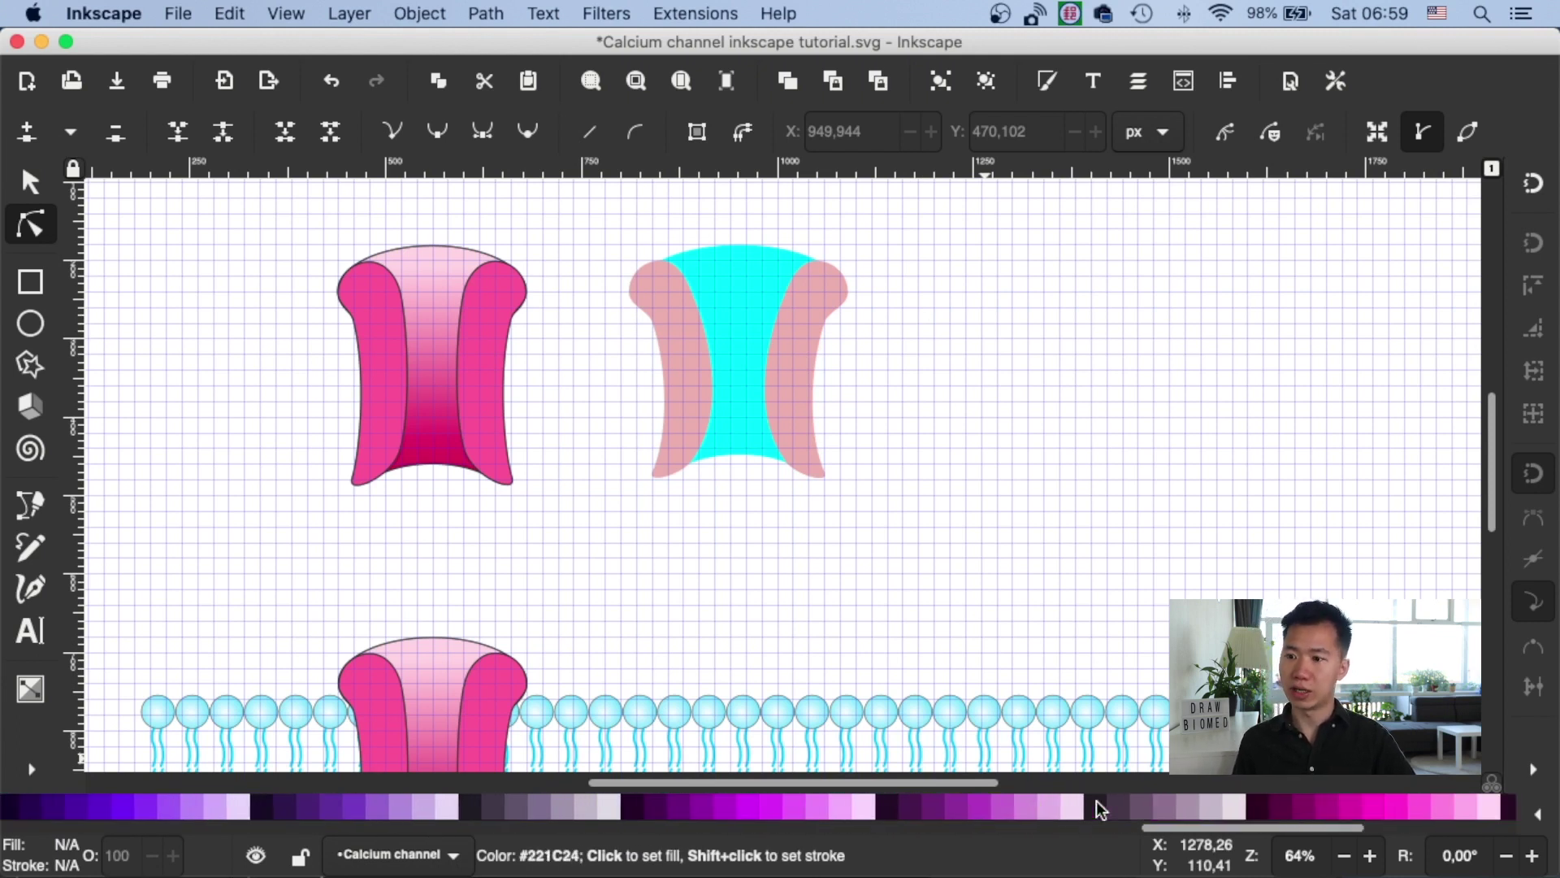
{"action": "scroll", "coordinate": [1099, 809], "scroll_direction": "down", "scroll_amount": 10}
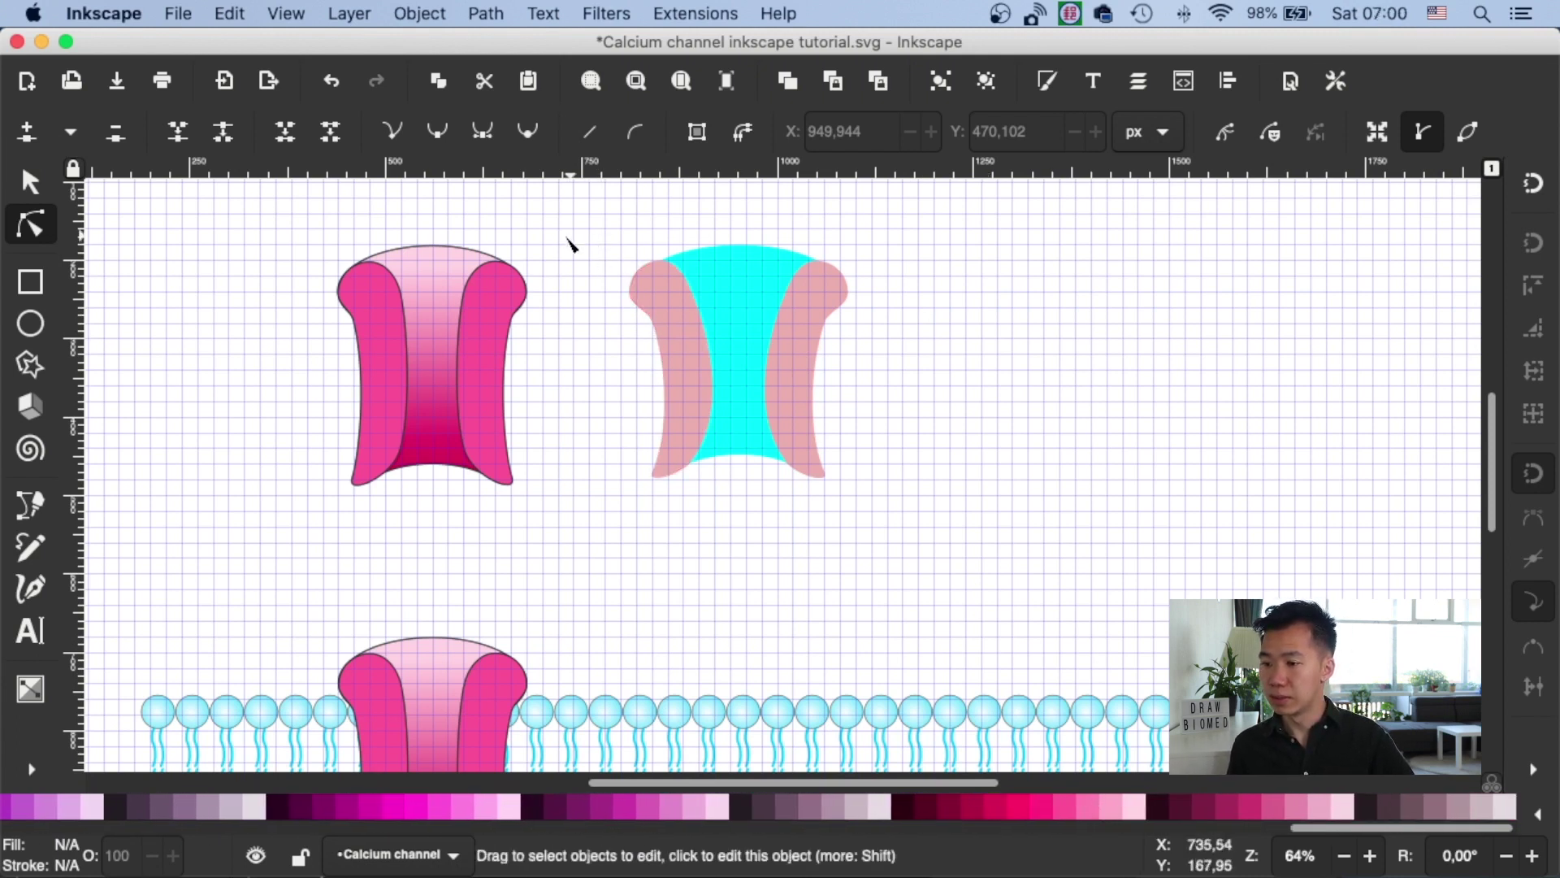
{"action": "key", "text": "s"}
{"action": "left_click", "coordinate": [783, 344]}
{"action": "left_click", "coordinate": [807, 331], "text": "shift"}
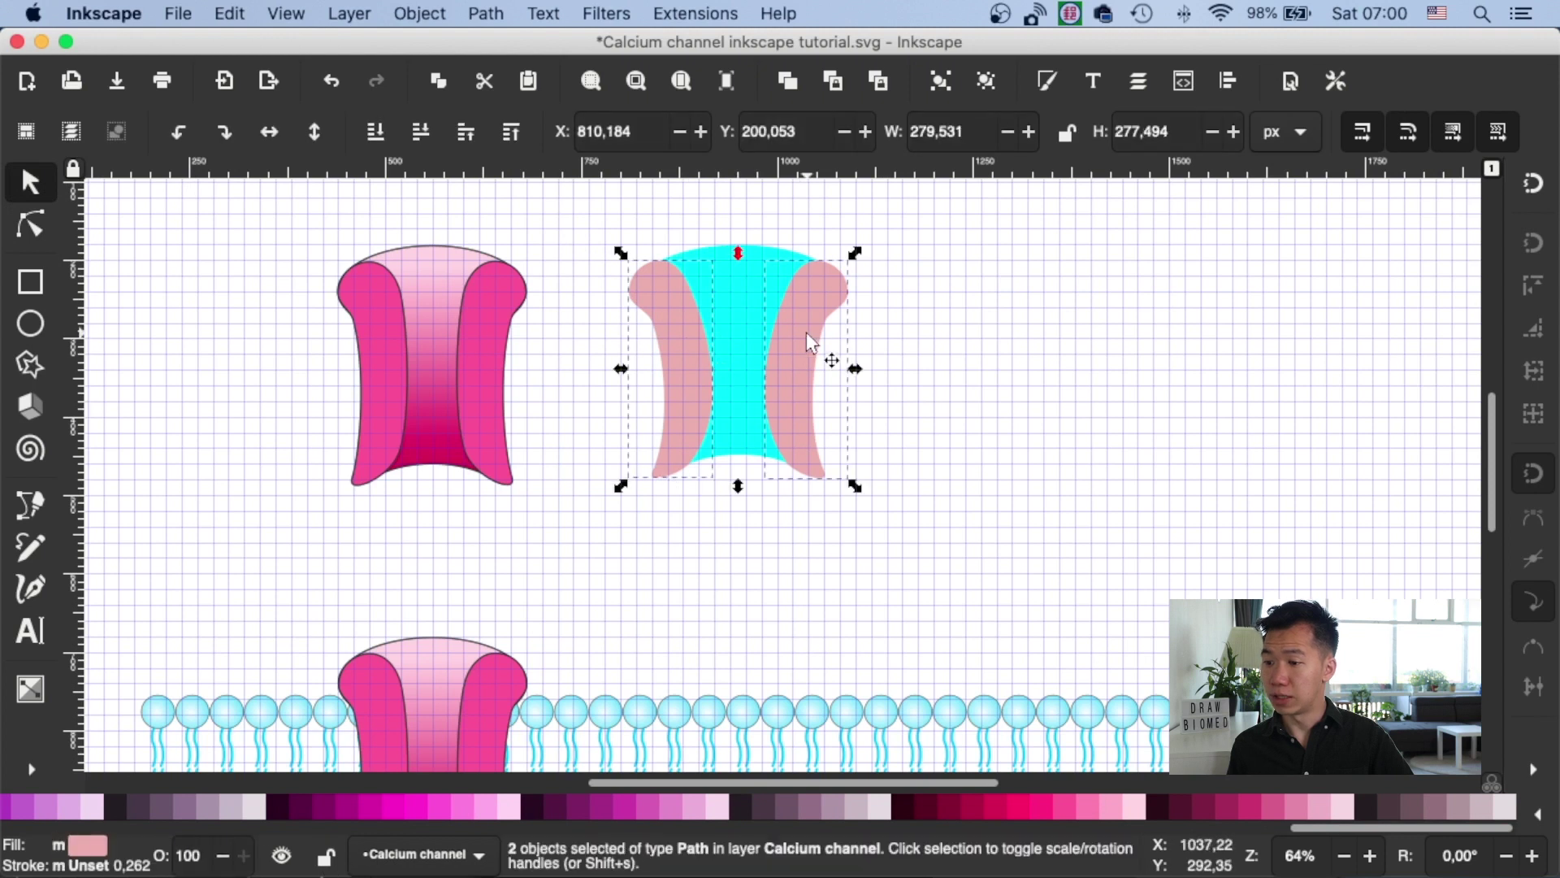
{"action": "left_click", "coordinate": [1095, 815]}
- Merge the cyan top ellipse and middle path into one shape with Path > Union
{"action": "left_click", "coordinate": [739, 285]}
{"action": "left_click", "coordinate": [739, 390], "text": "shift"}
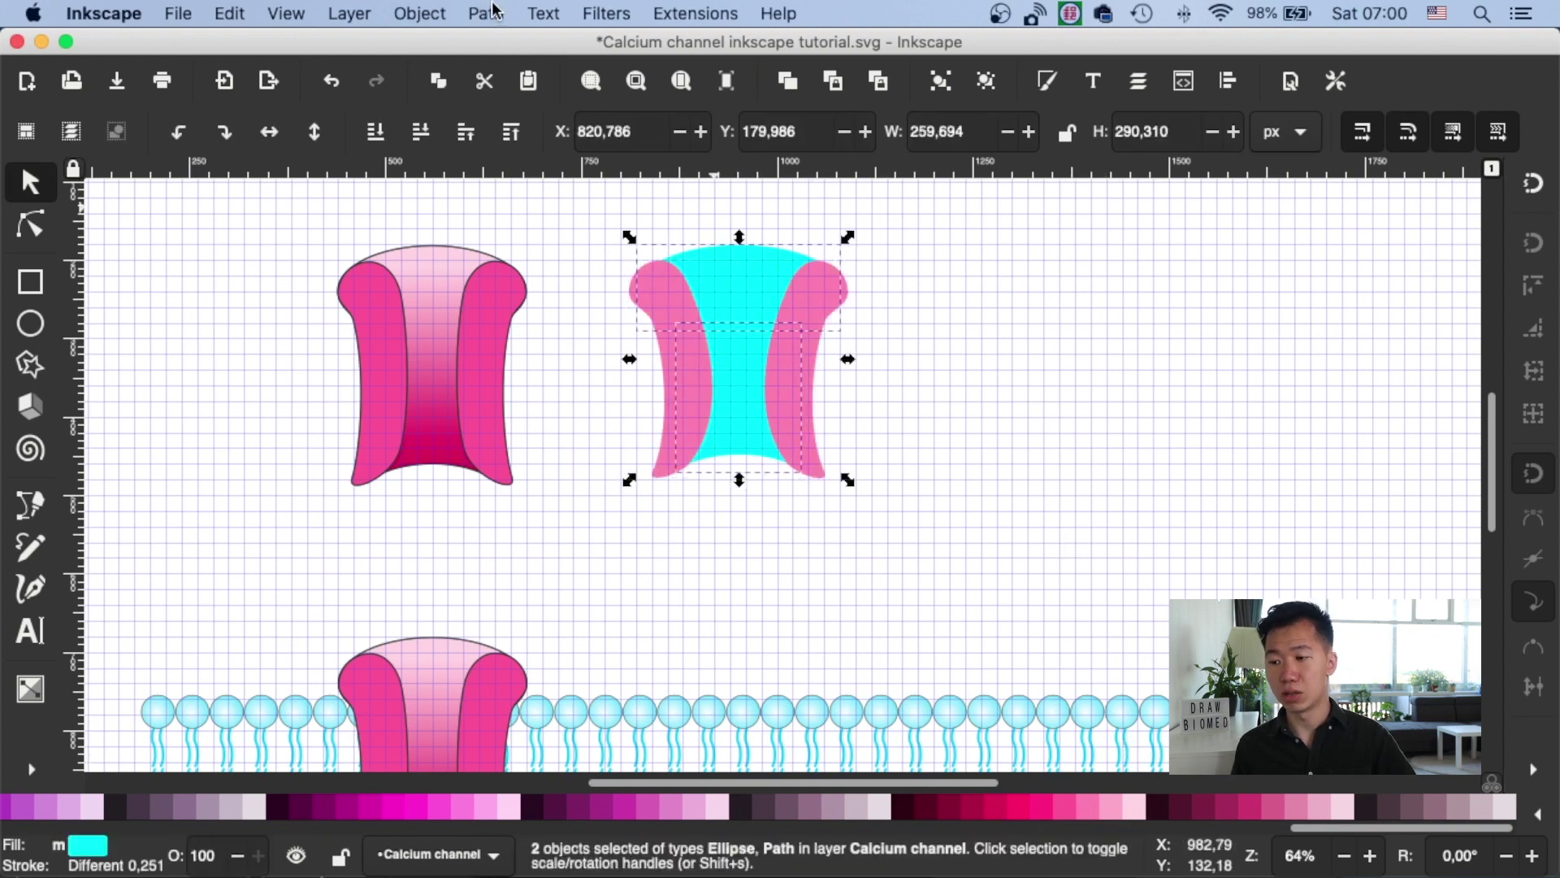
{"action": "left_click", "coordinate": [495, 11]}
{"action": "left_click", "coordinate": [498, 122]}
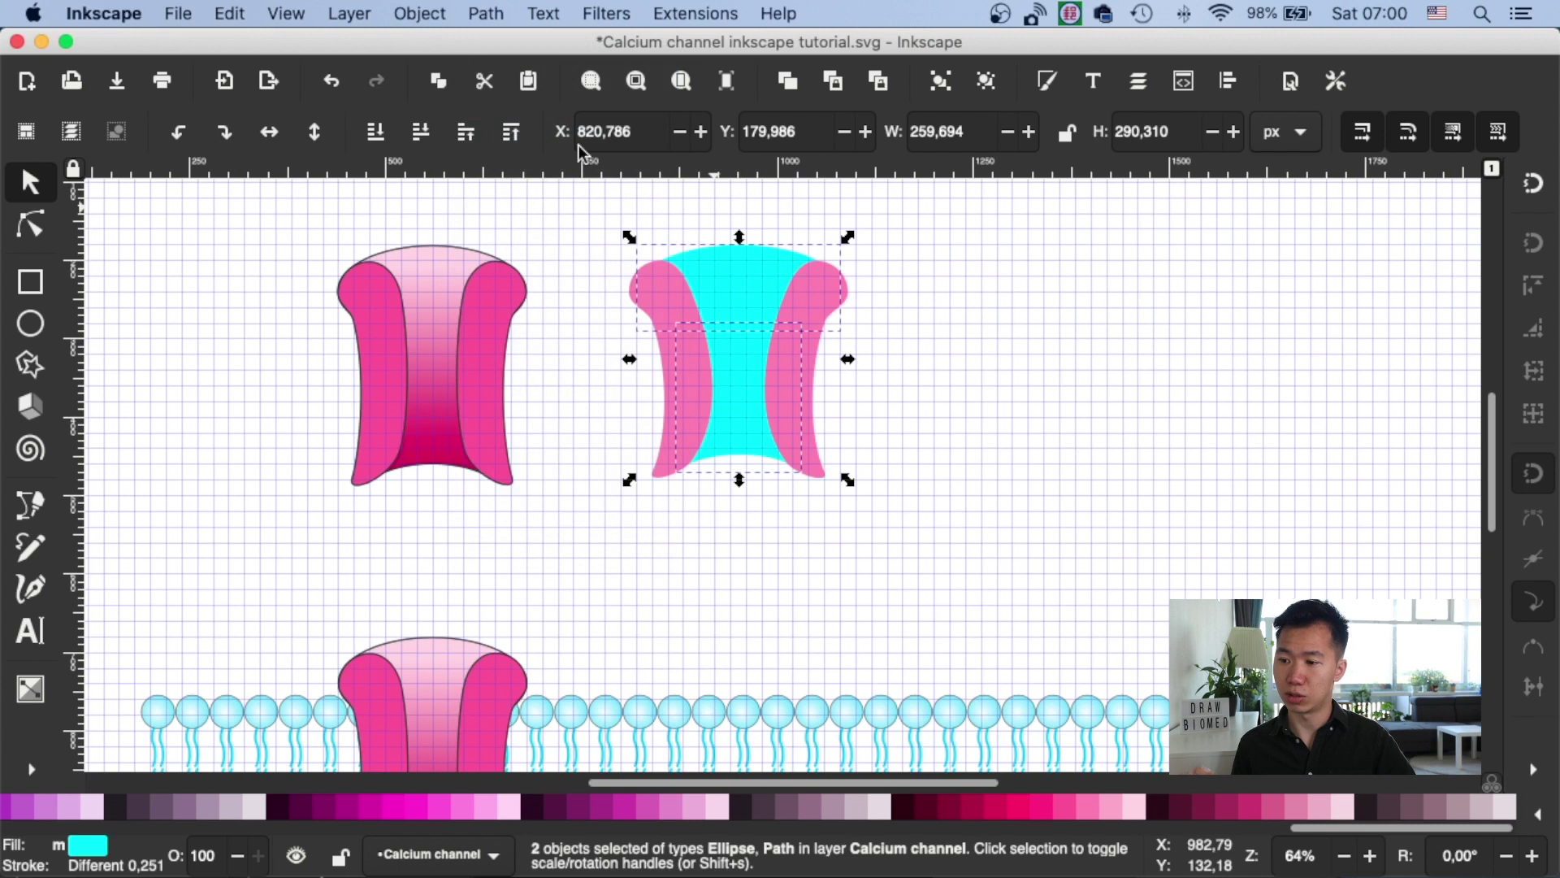
- Draw a vertical top-to-bottom gradient across the merged central piece
{"action": "left_click", "coordinate": [1016, 414]}
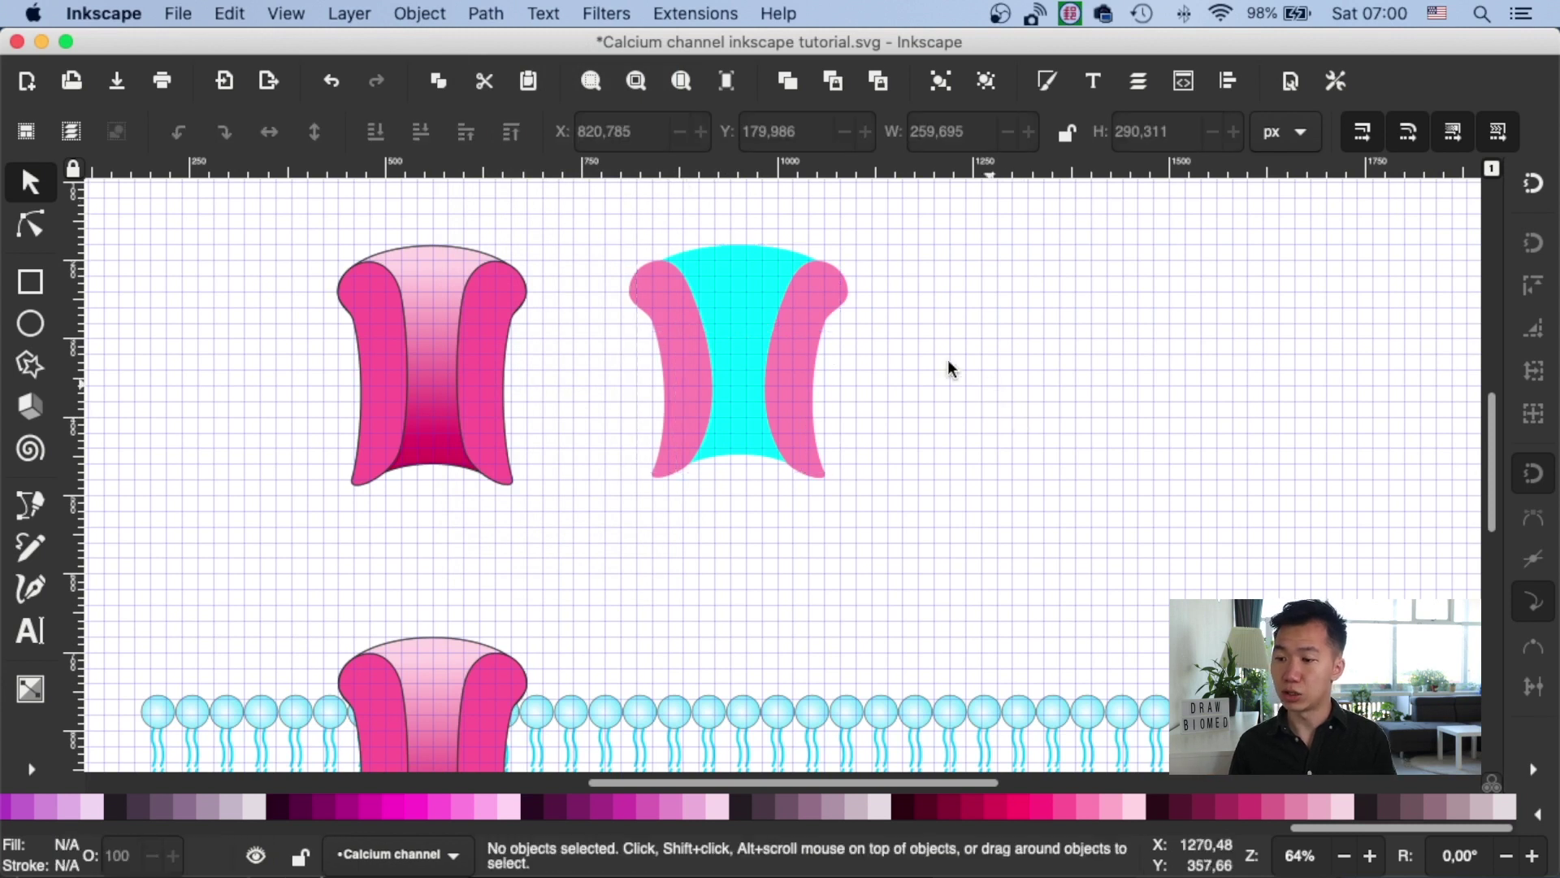
{"action": "left_click", "coordinate": [760, 291]}
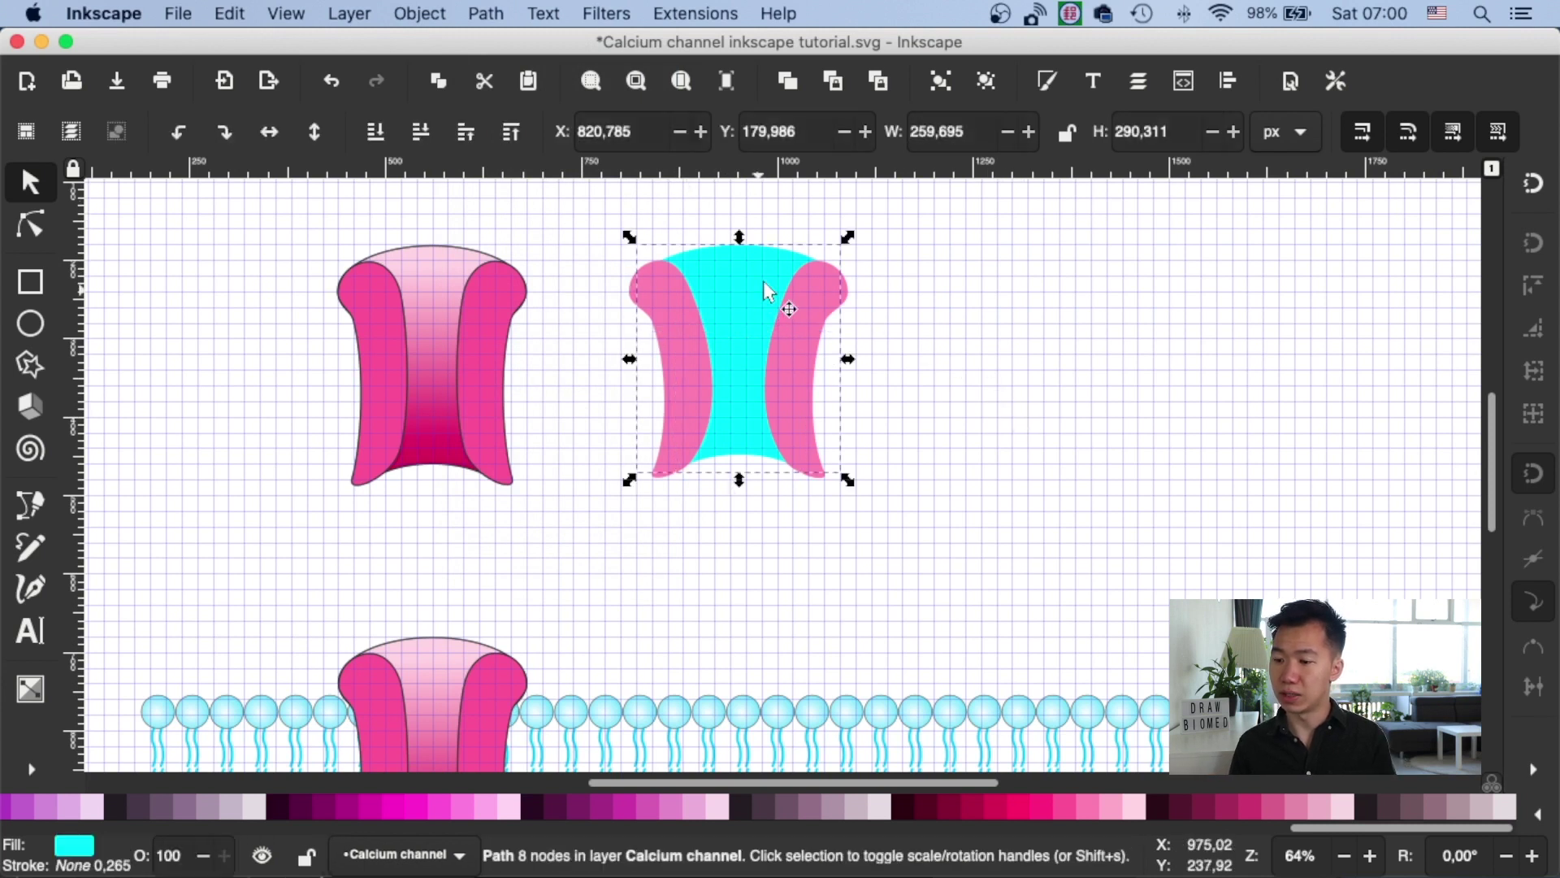
{"action": "left_click", "coordinate": [30, 689]}
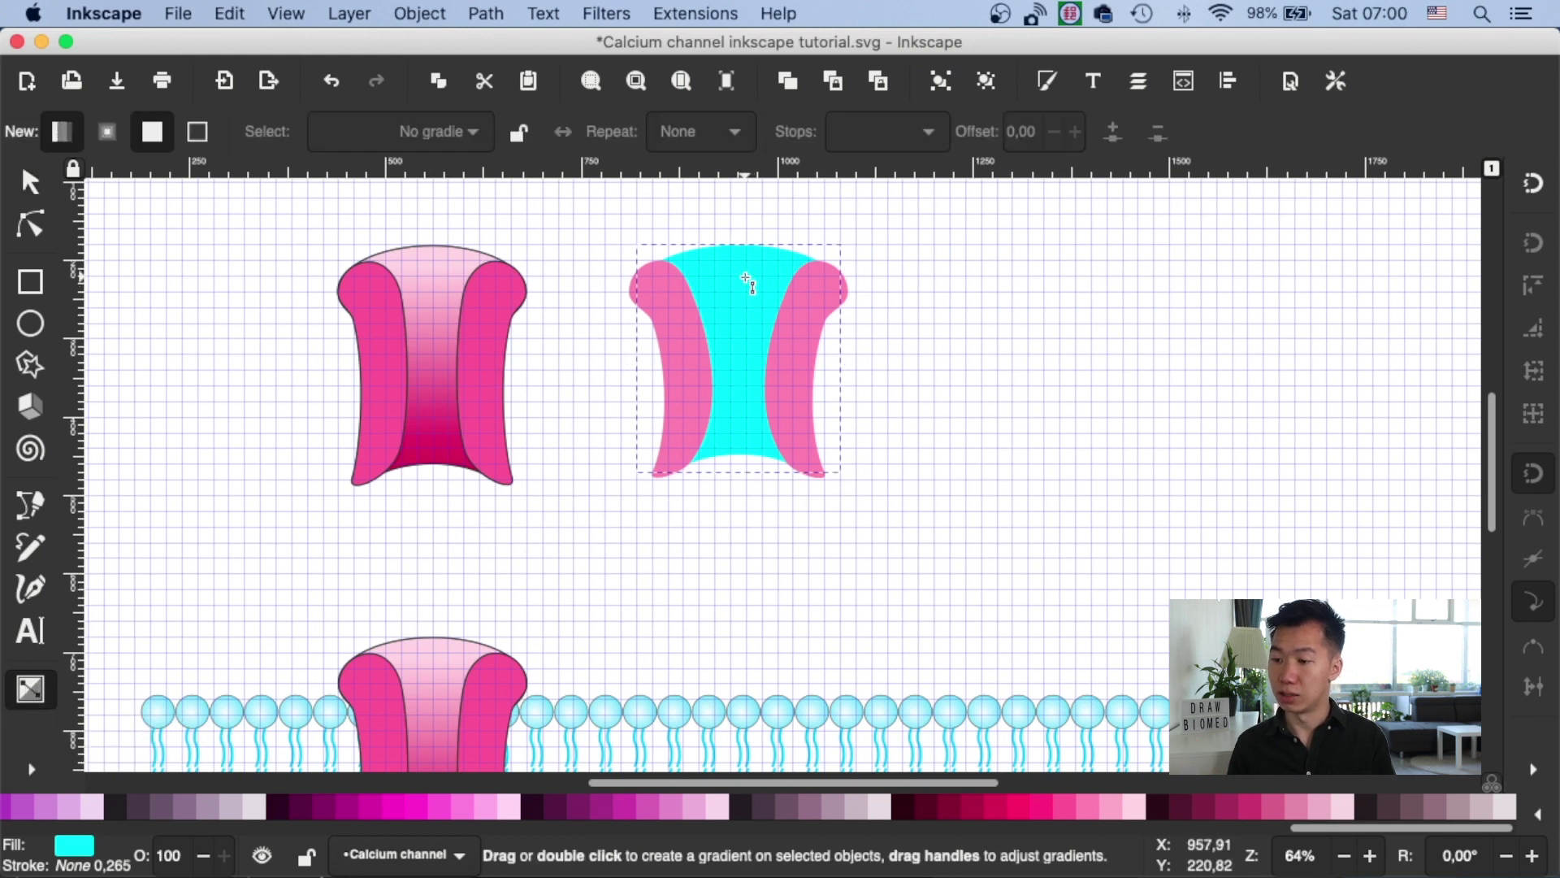
{"action": "left_click_drag", "start_coordinate": [747, 276], "coordinate": [746, 453]}
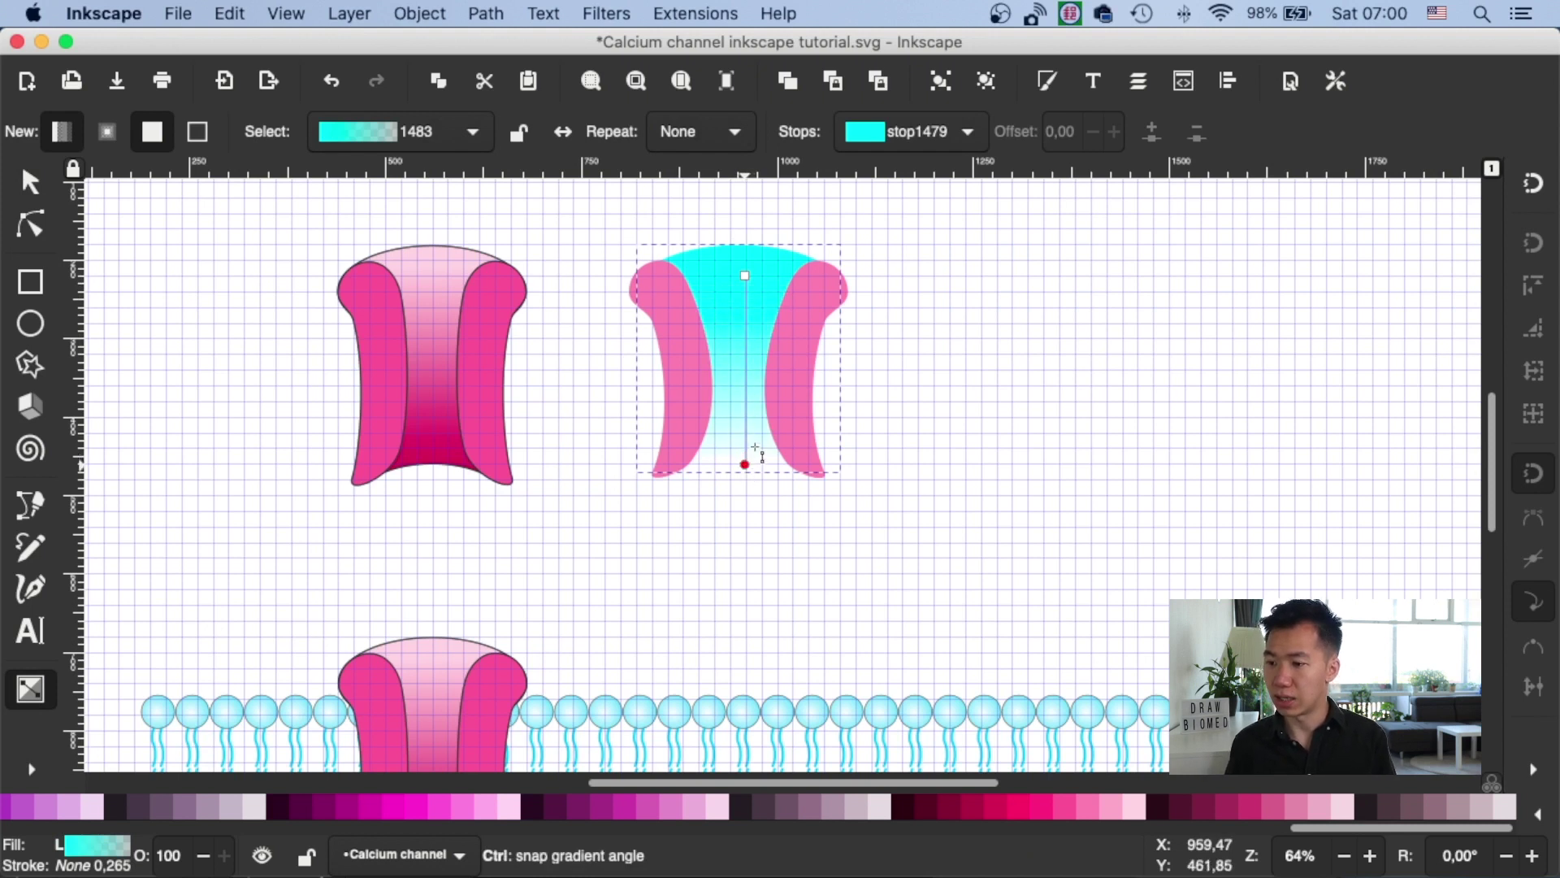
{"action": "left_click_drag", "start_coordinate": [756, 447], "coordinate": [755, 446]}
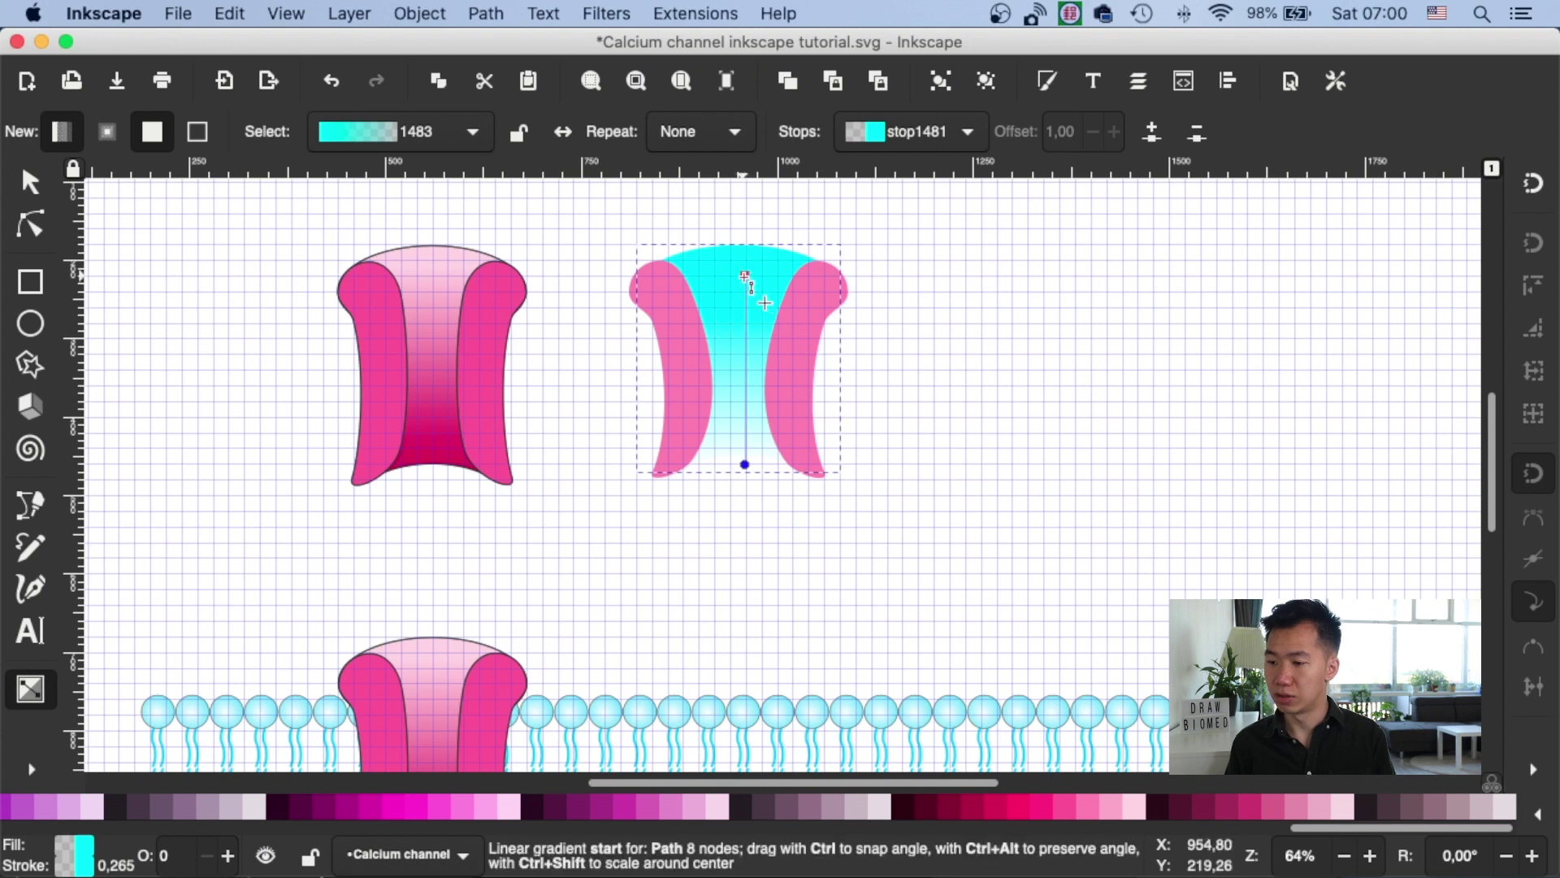
- Make the gradient's top stop light pink and its bottom stop deep pink
{"action": "left_click", "coordinate": [746, 276]}
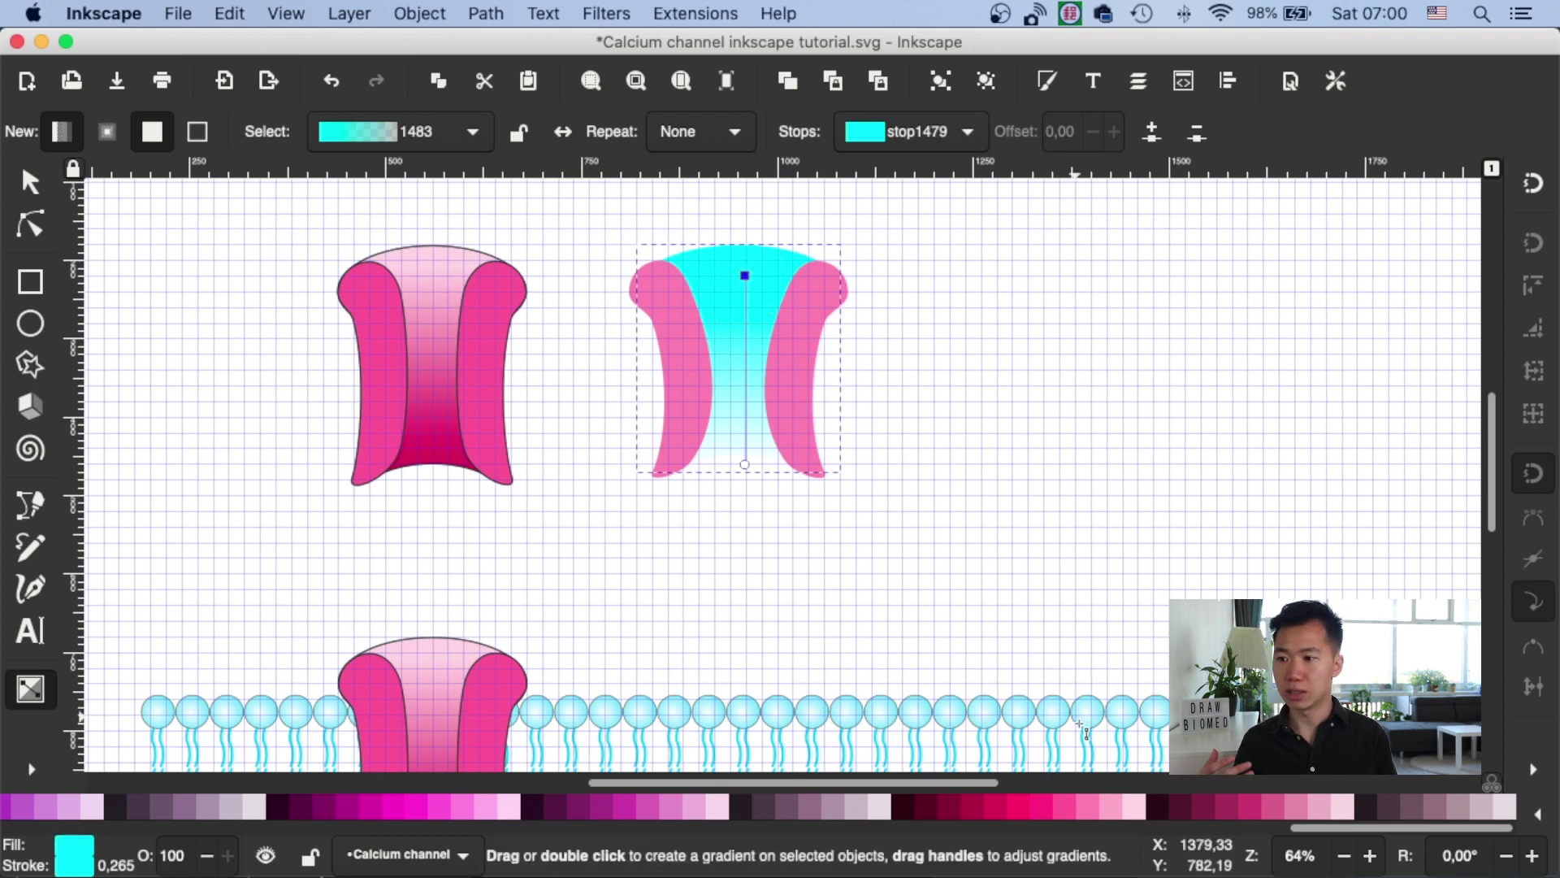
{"action": "left_click", "coordinate": [1129, 805]}
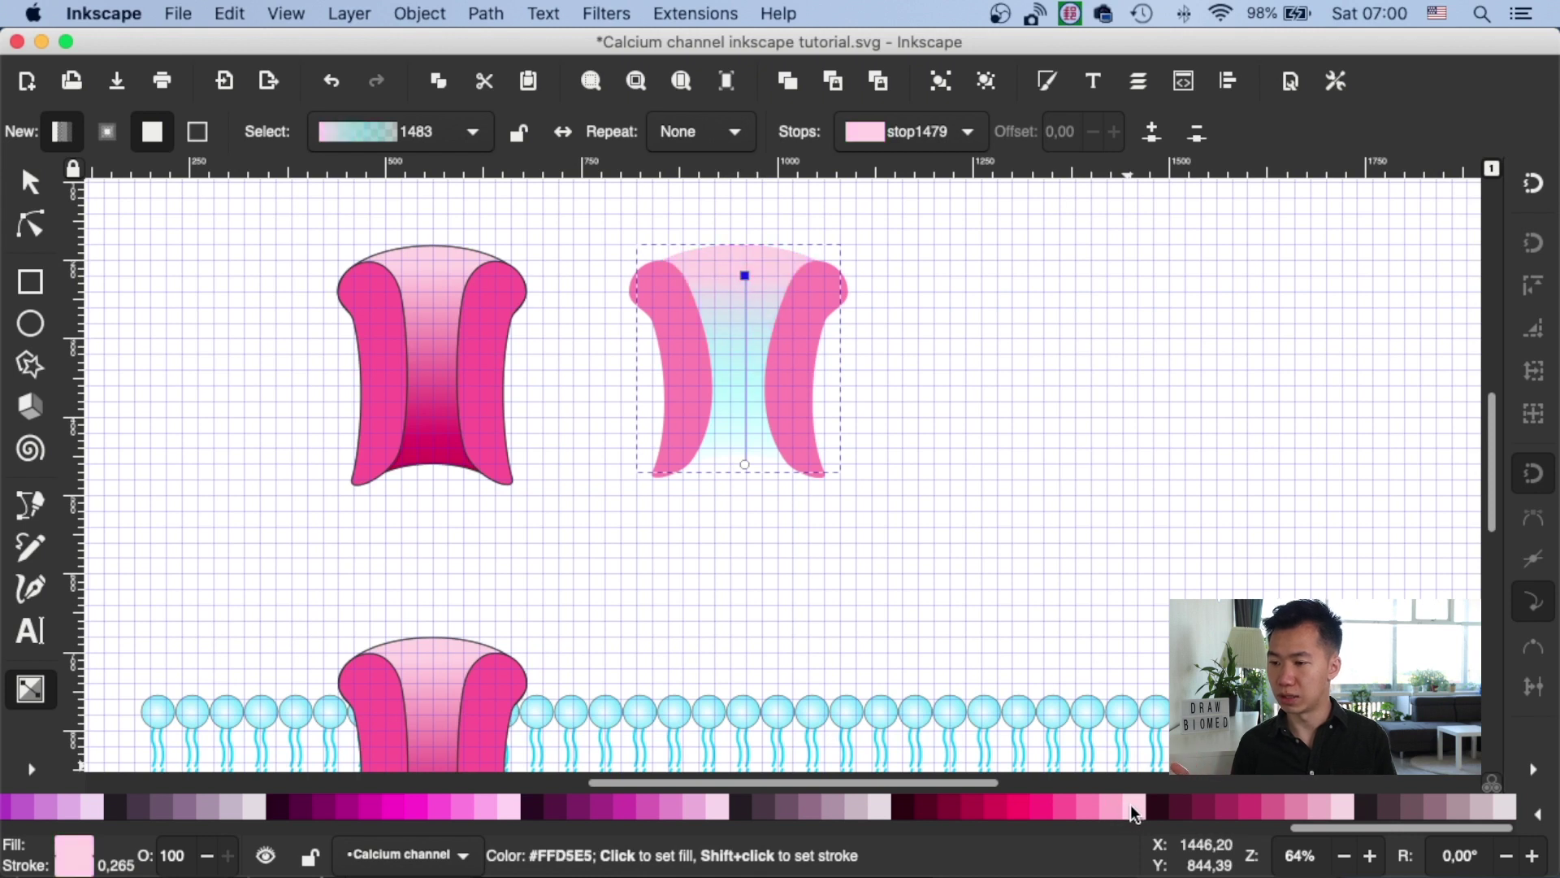
{"action": "left_click", "coordinate": [745, 464]}
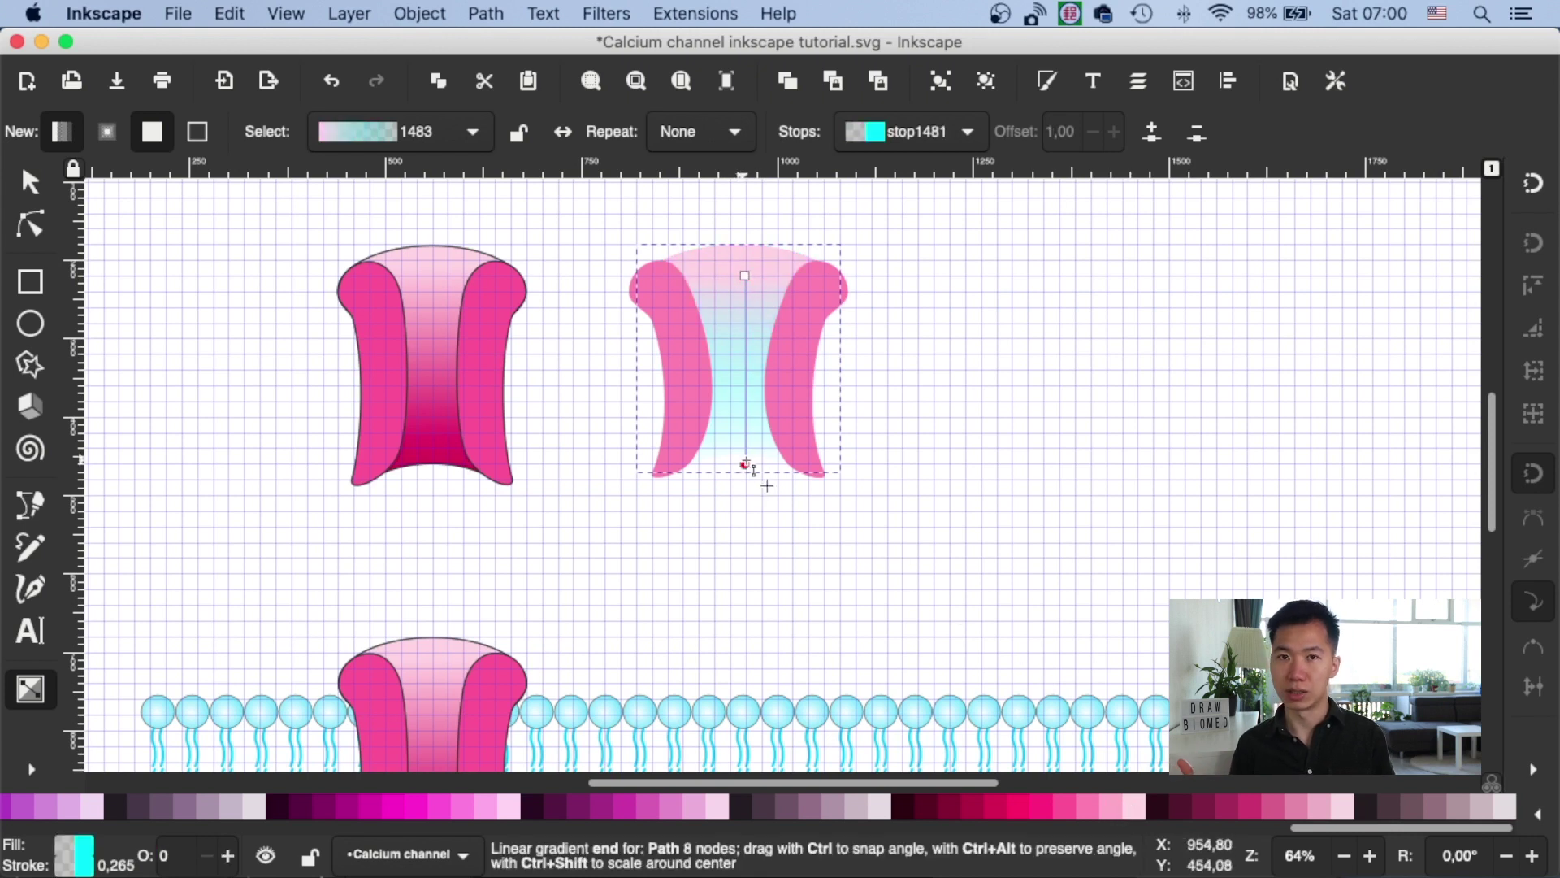
{"action": "left_click", "coordinate": [1041, 806]}
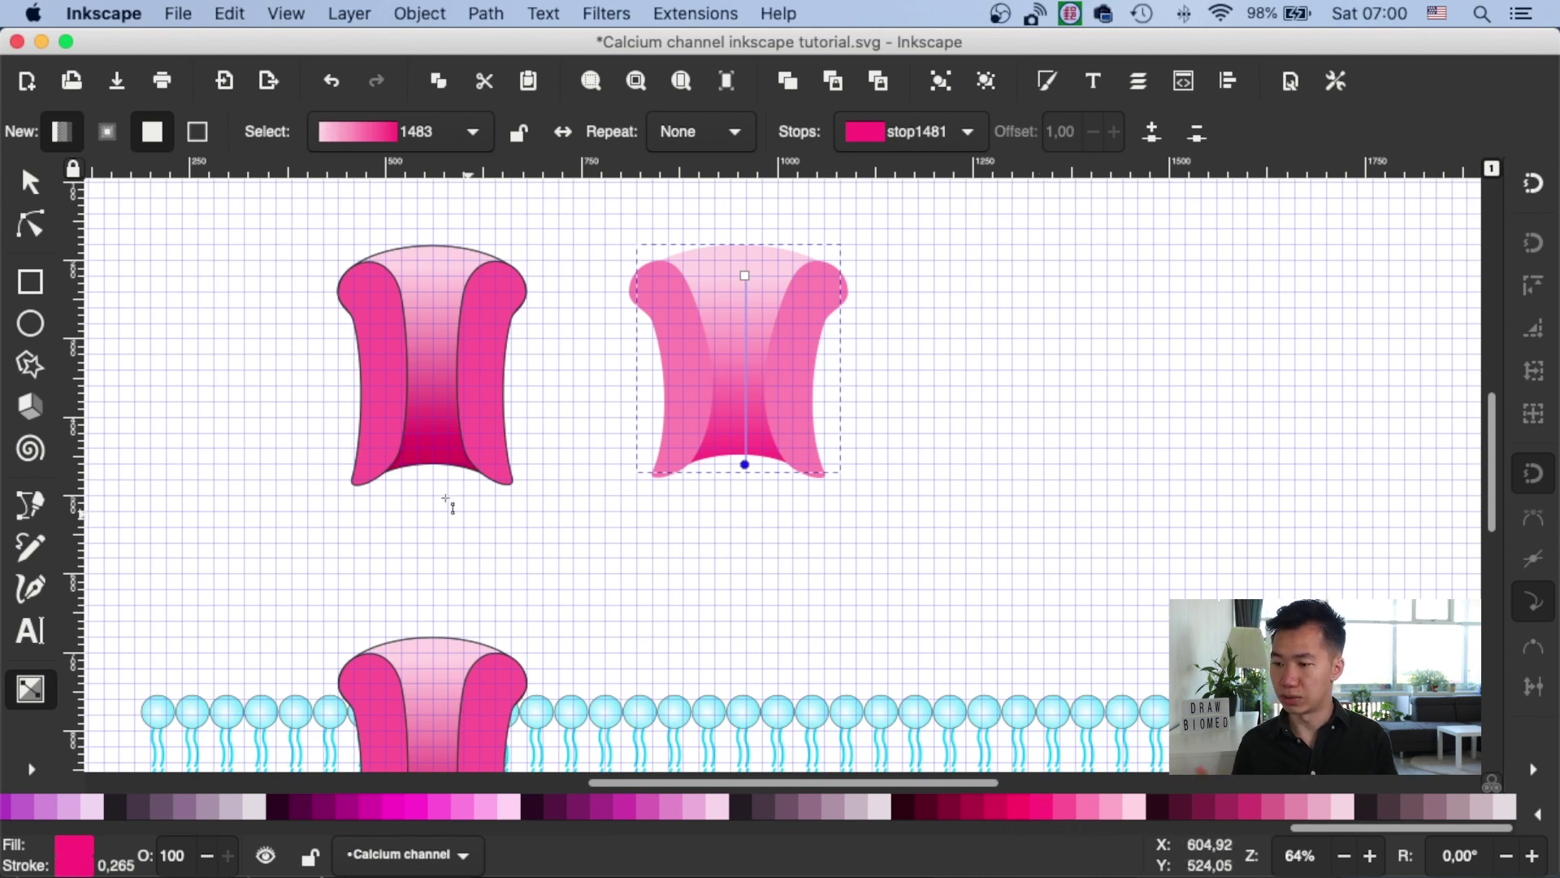
{"action": "left_click", "coordinate": [30, 182]}
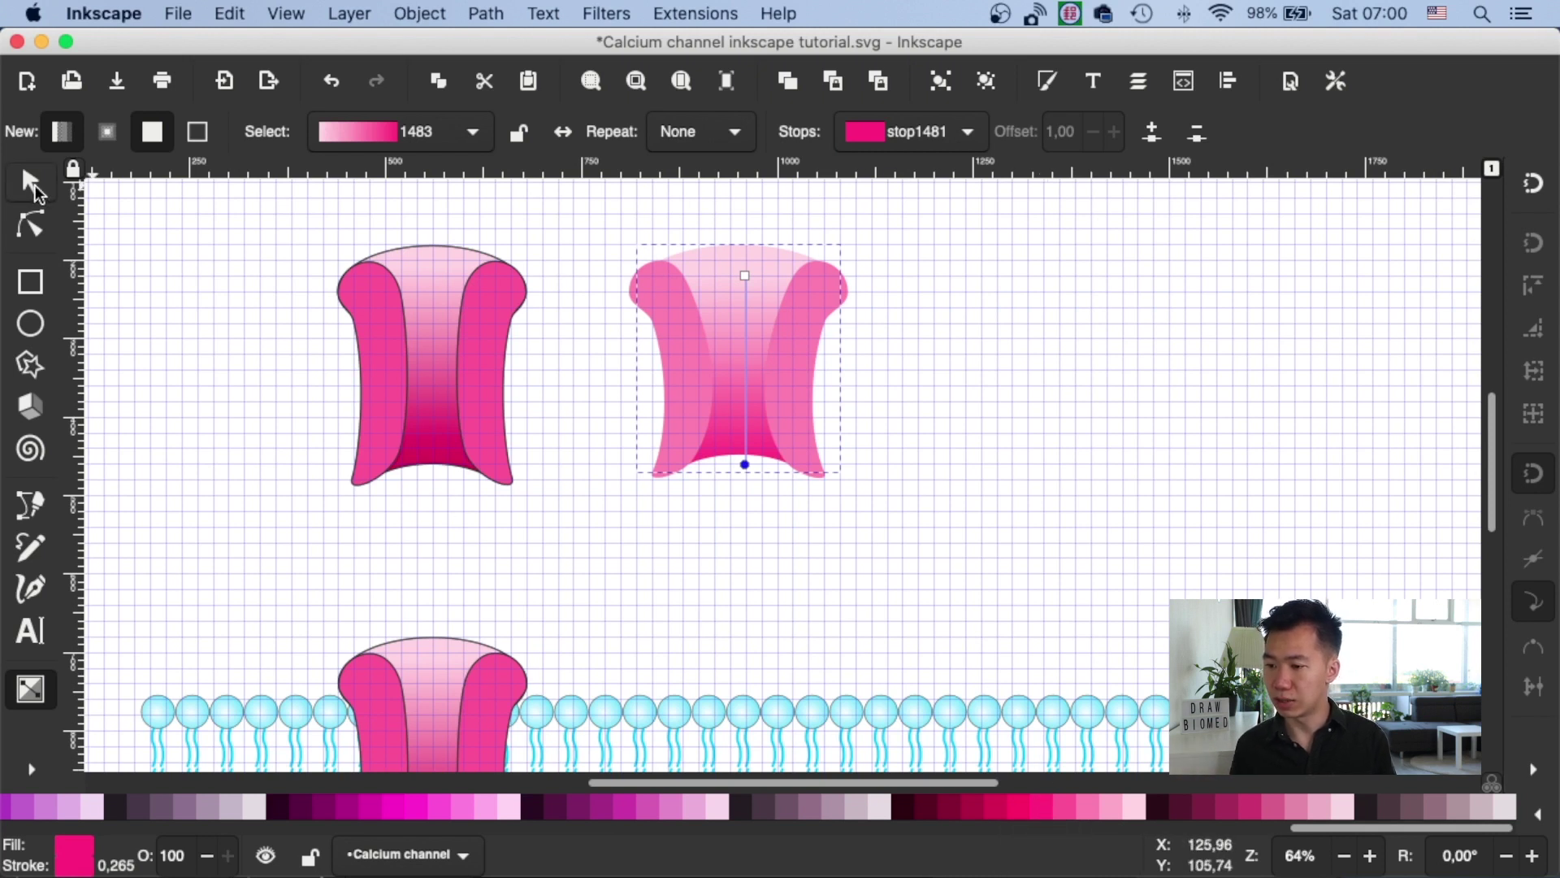
- Give the channel's three selected parts a gray stroke 0.75 mm wide
{"action": "left_click", "coordinate": [975, 336]}
{"action": "left_click_drag", "start_coordinate": [612, 575], "coordinate": [889, 218]}
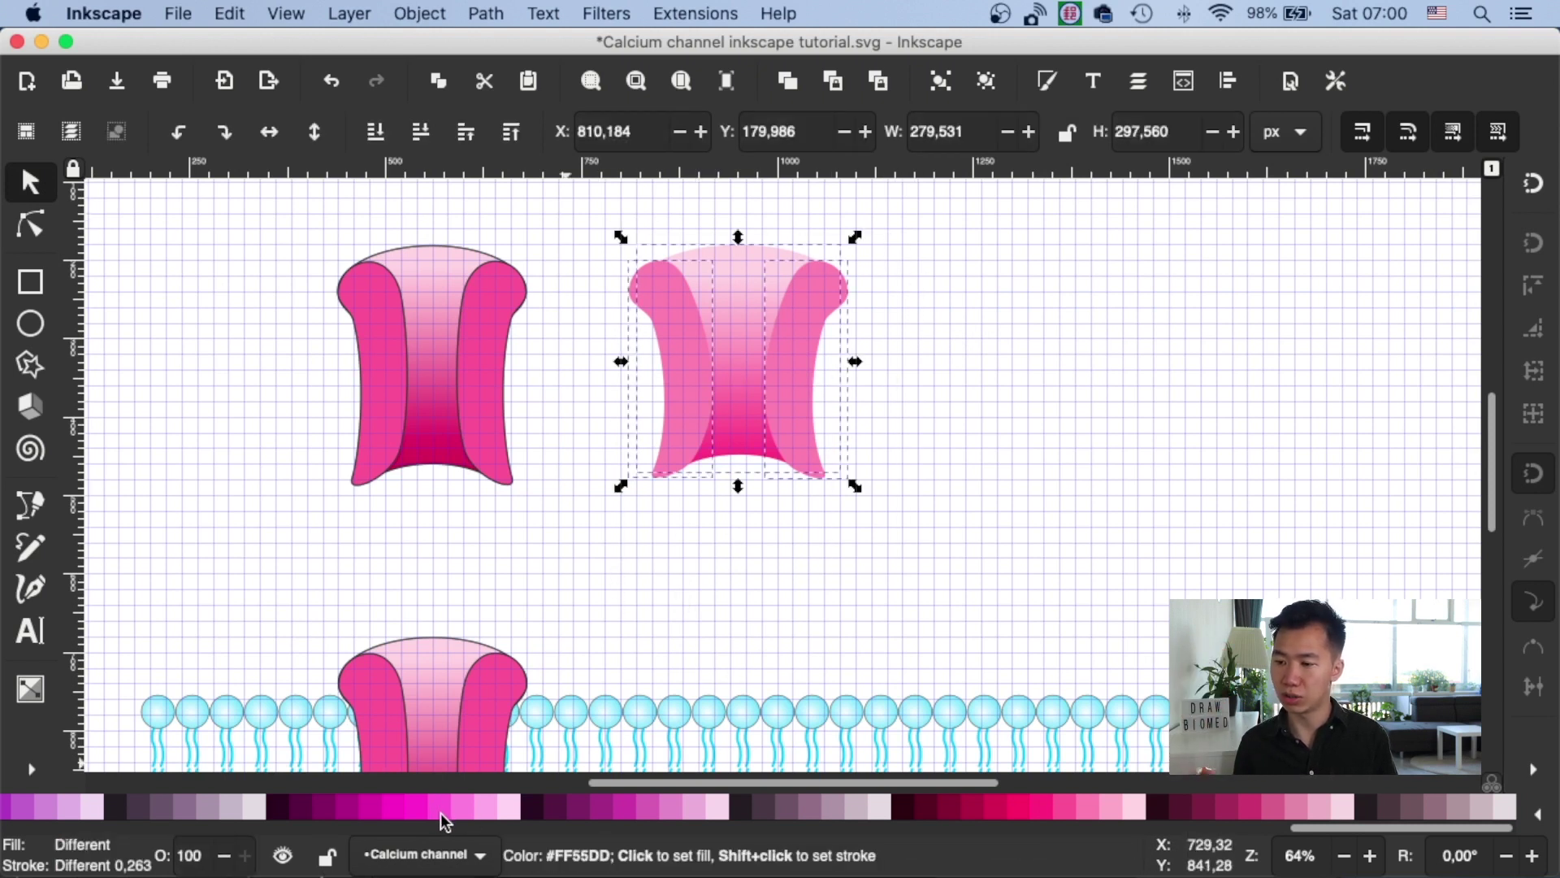
{"action": "scroll", "coordinate": [442, 822], "scroll_direction": "up", "scroll_amount": 10}
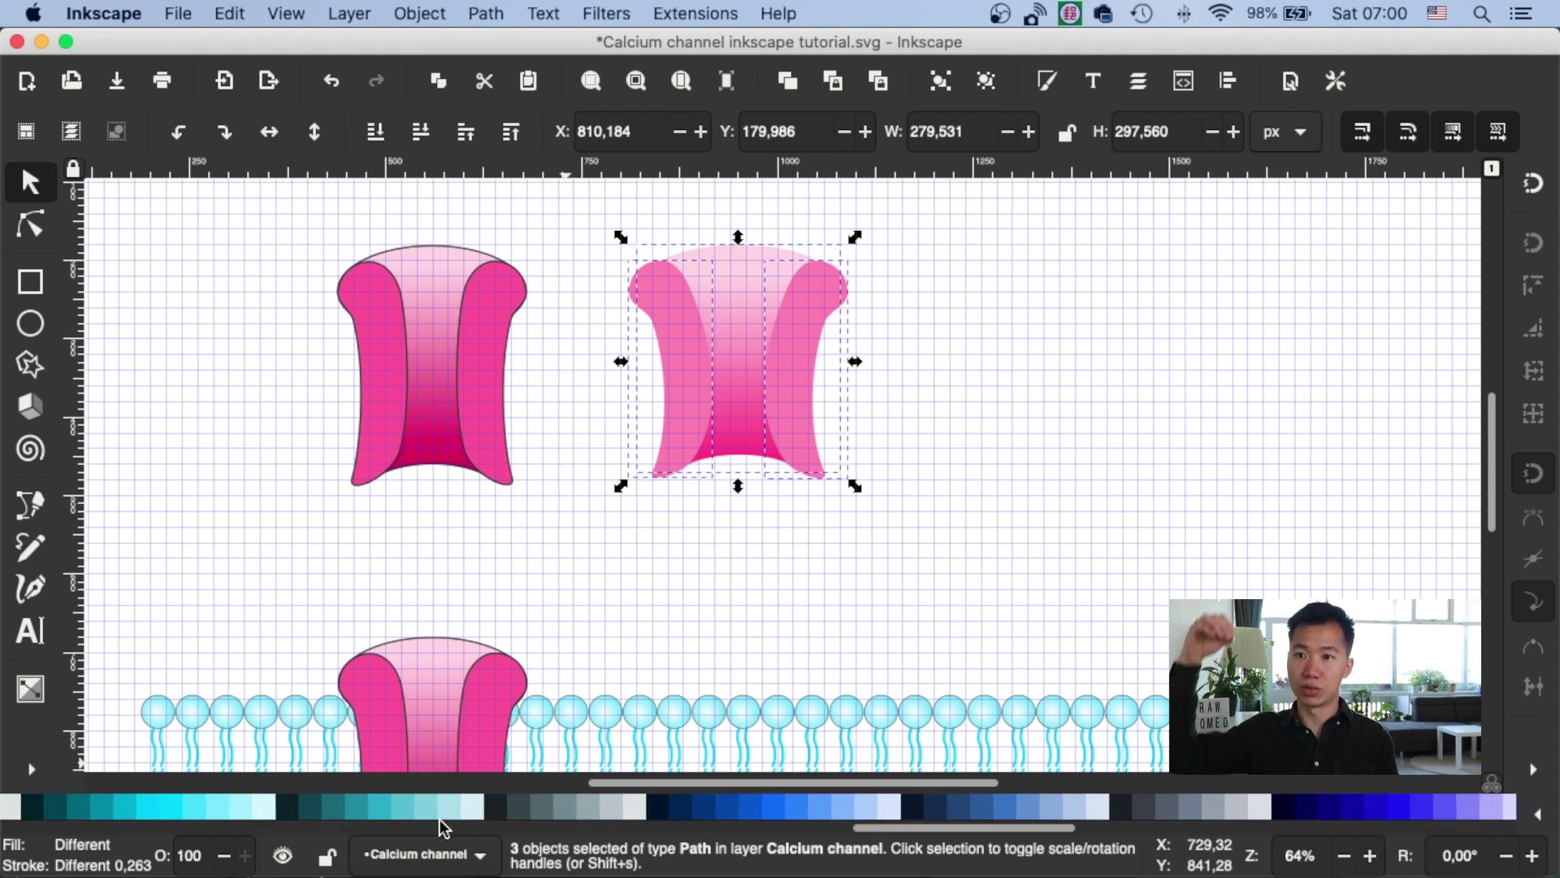
{"action": "scroll", "coordinate": [439, 819], "scroll_direction": "up", "scroll_amount": 10}
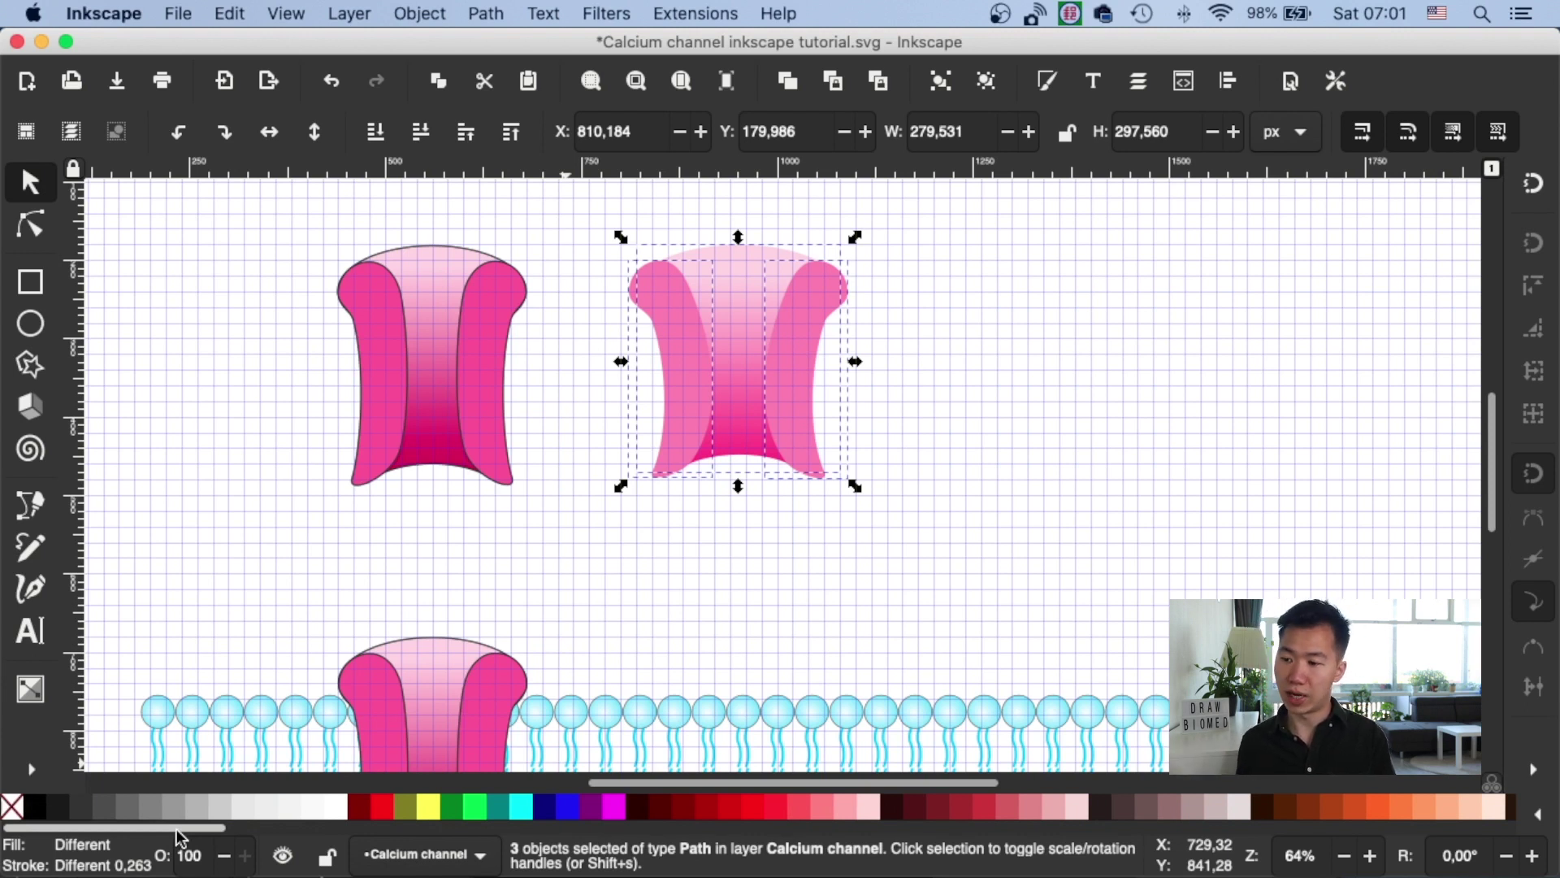
{"action": "left_click", "coordinate": [105, 806], "text": "shift"}
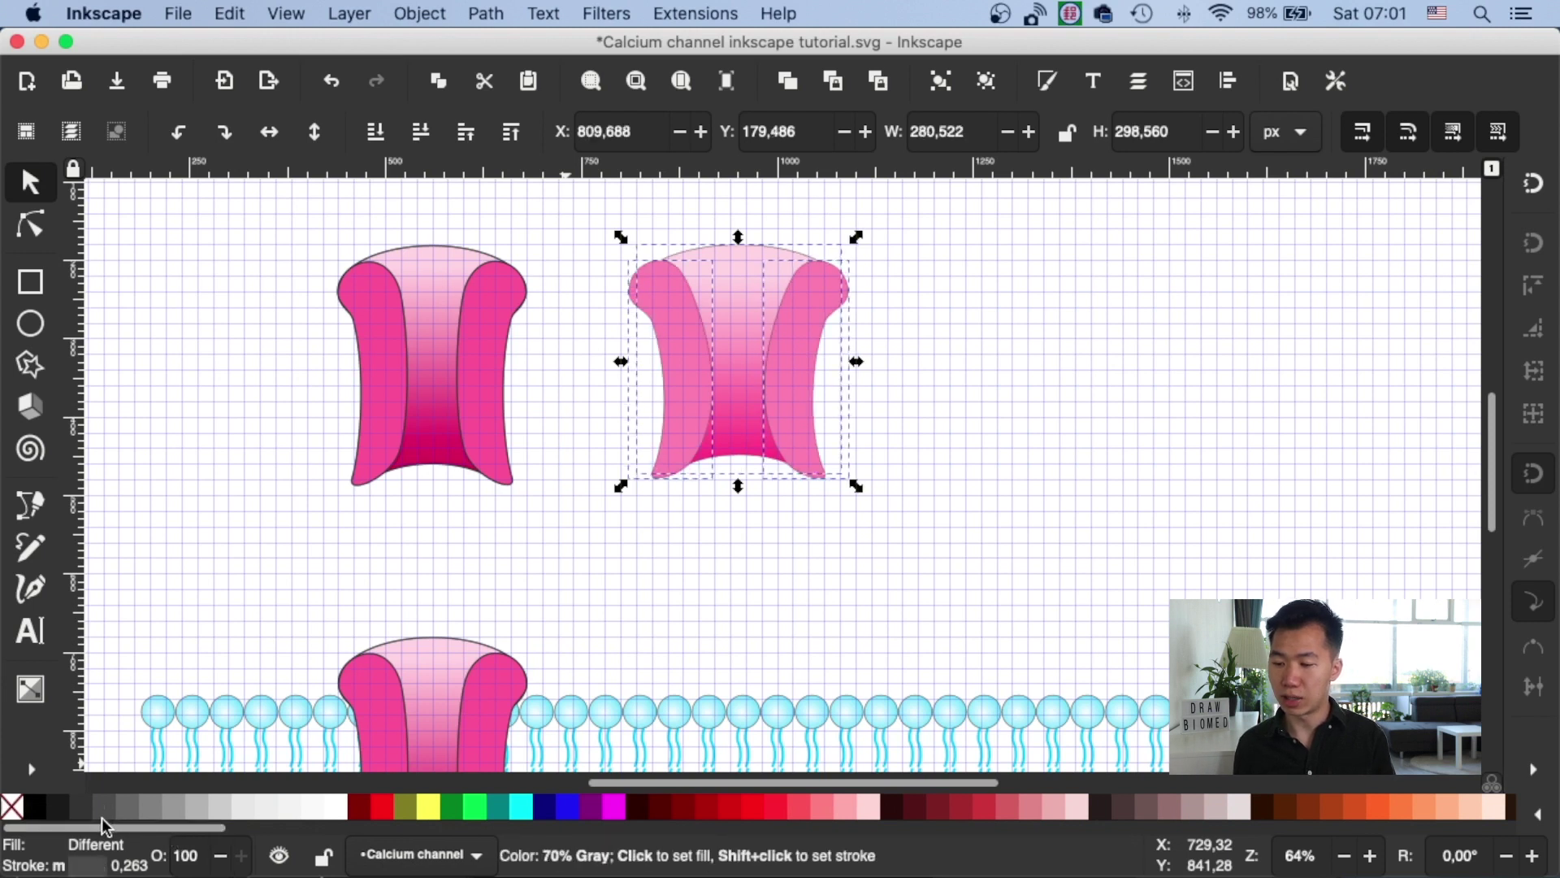
{"action": "left_click", "coordinate": [138, 866]}
{"action": "right_click", "coordinate": [139, 866]}
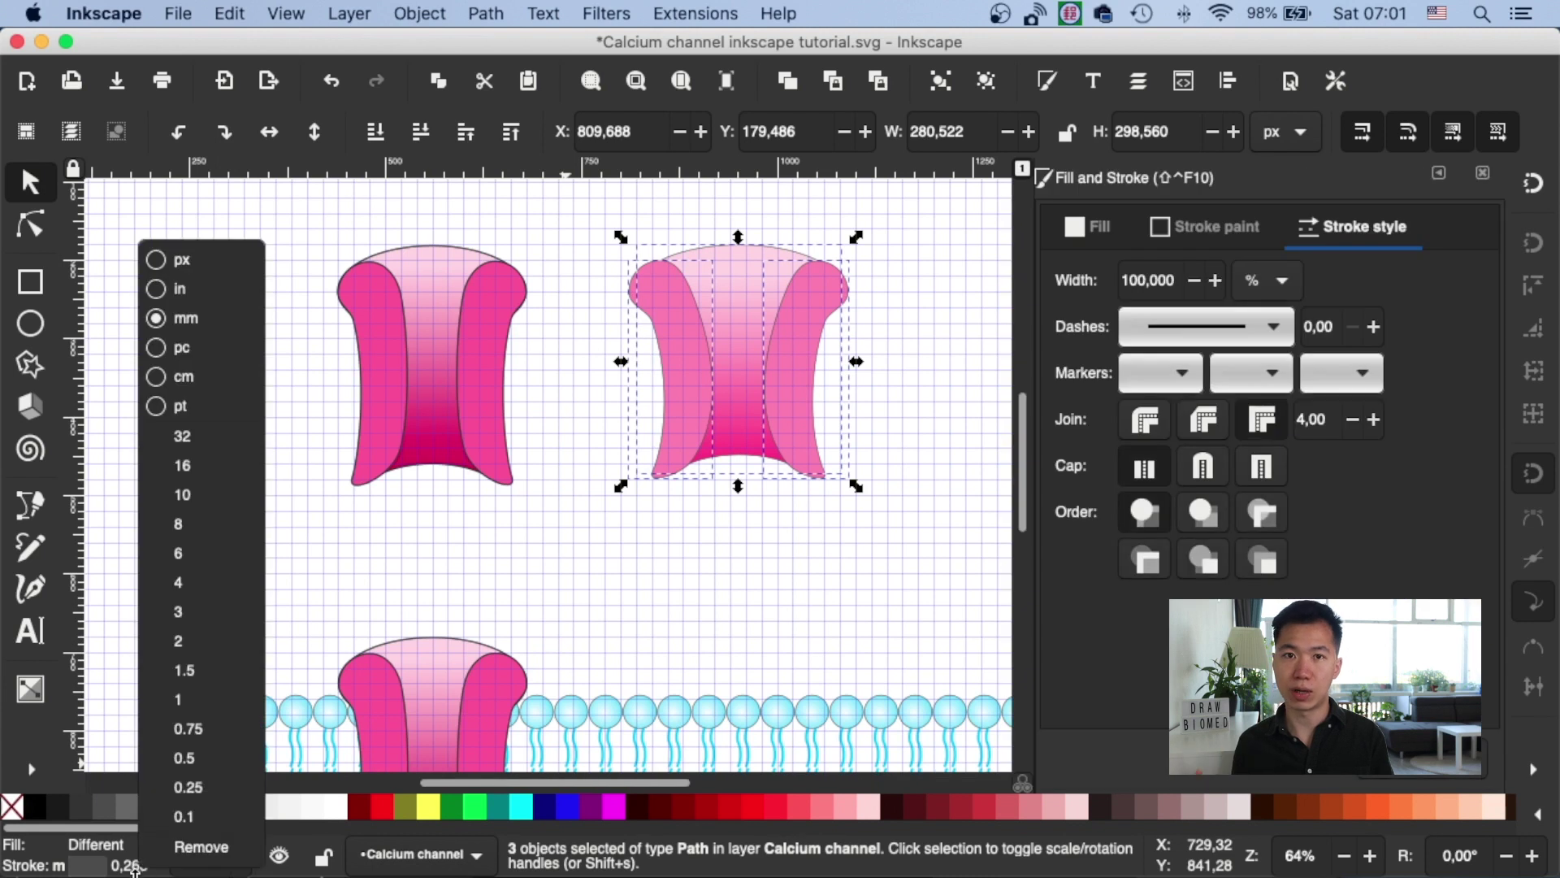
{"action": "left_click", "coordinate": [187, 728]}
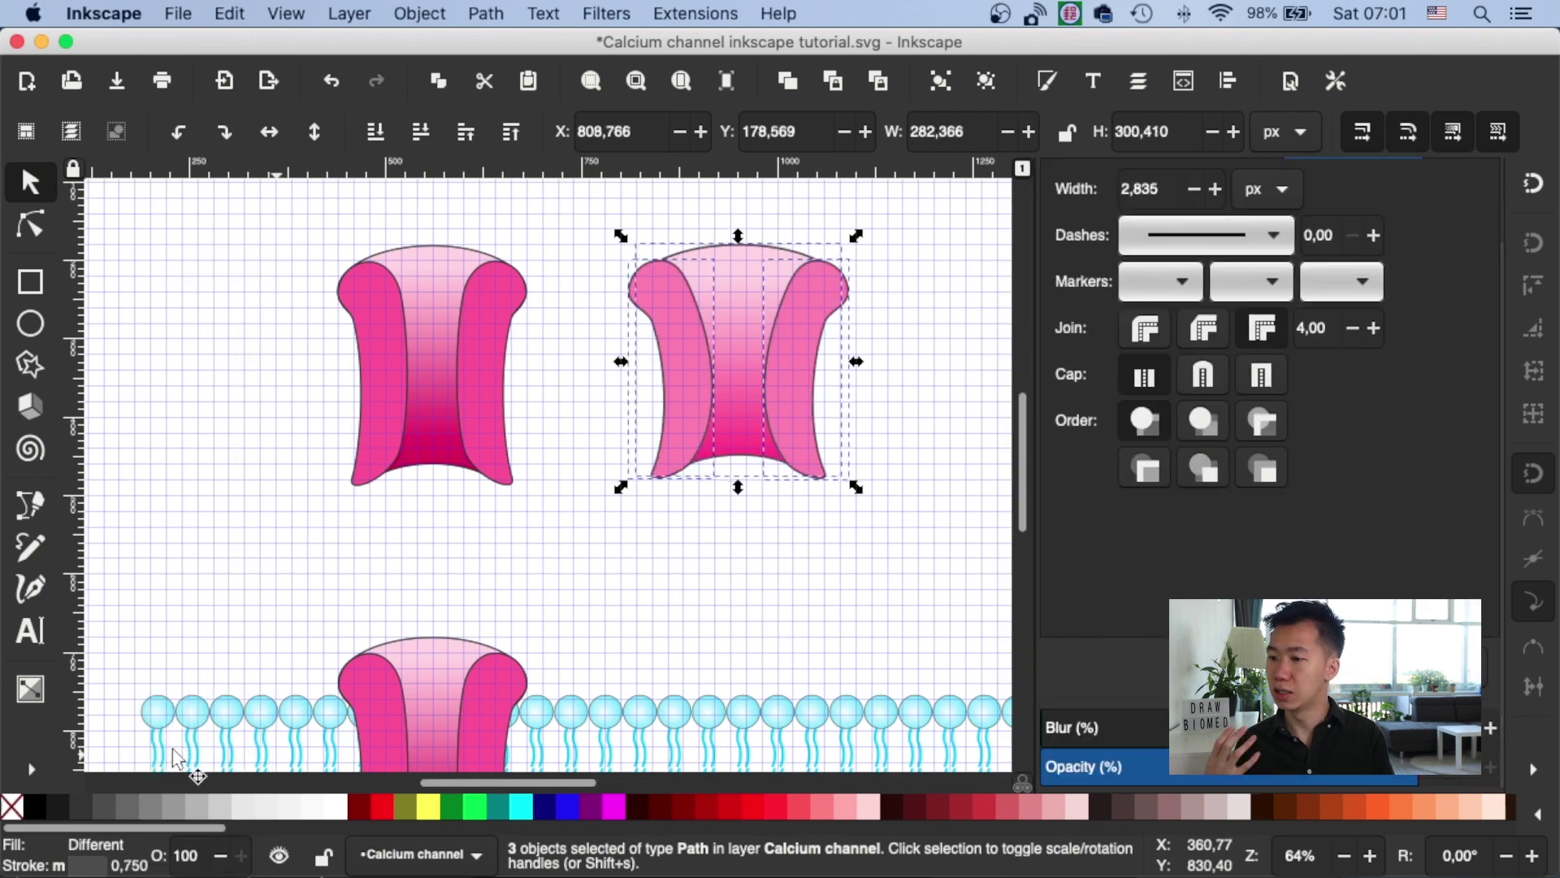
{"action": "left_click", "coordinate": [670, 598]}
{"action": "key", "text": "ctrl+shift+f"}
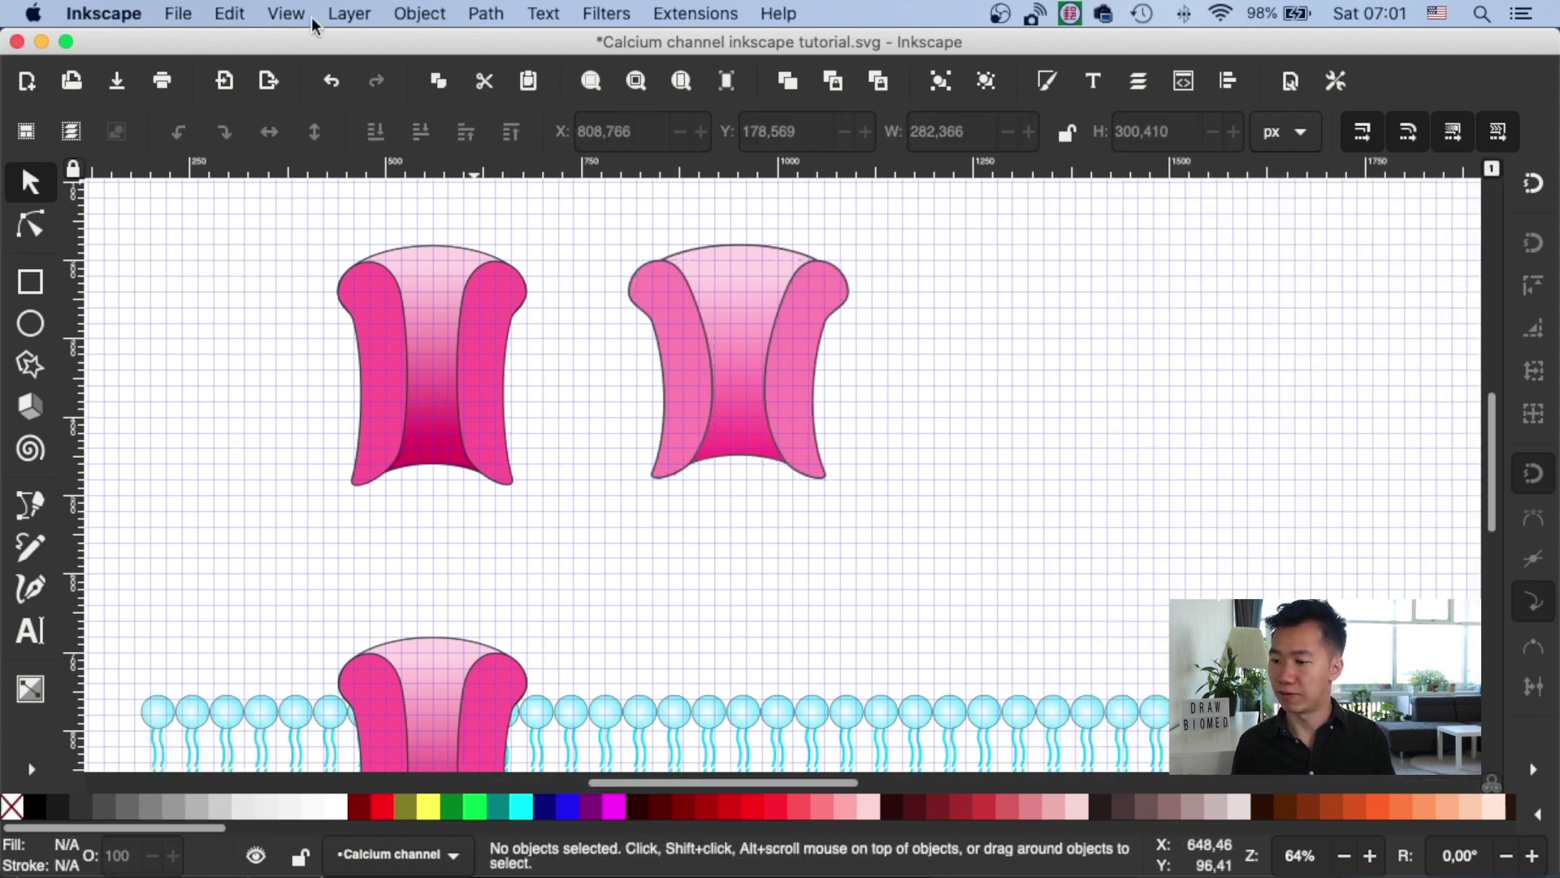
- Turn off the page grid from the View menu
{"action": "left_click", "coordinate": [246, 16]}
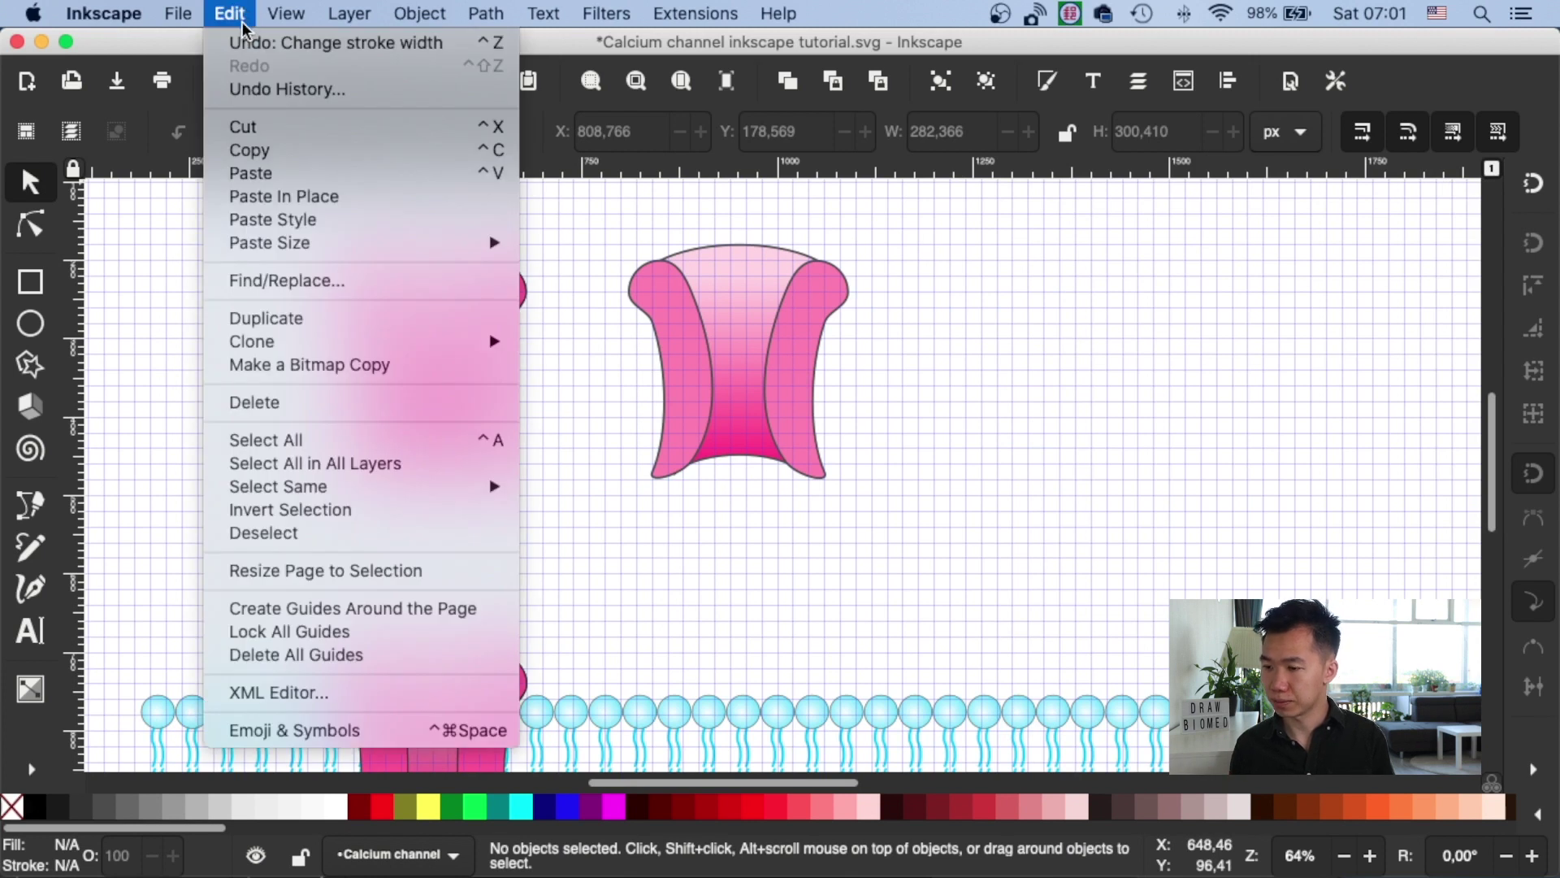
{"action": "mouse_move", "coordinate": [286, 13]}
{"action": "left_click", "coordinate": [322, 198]}
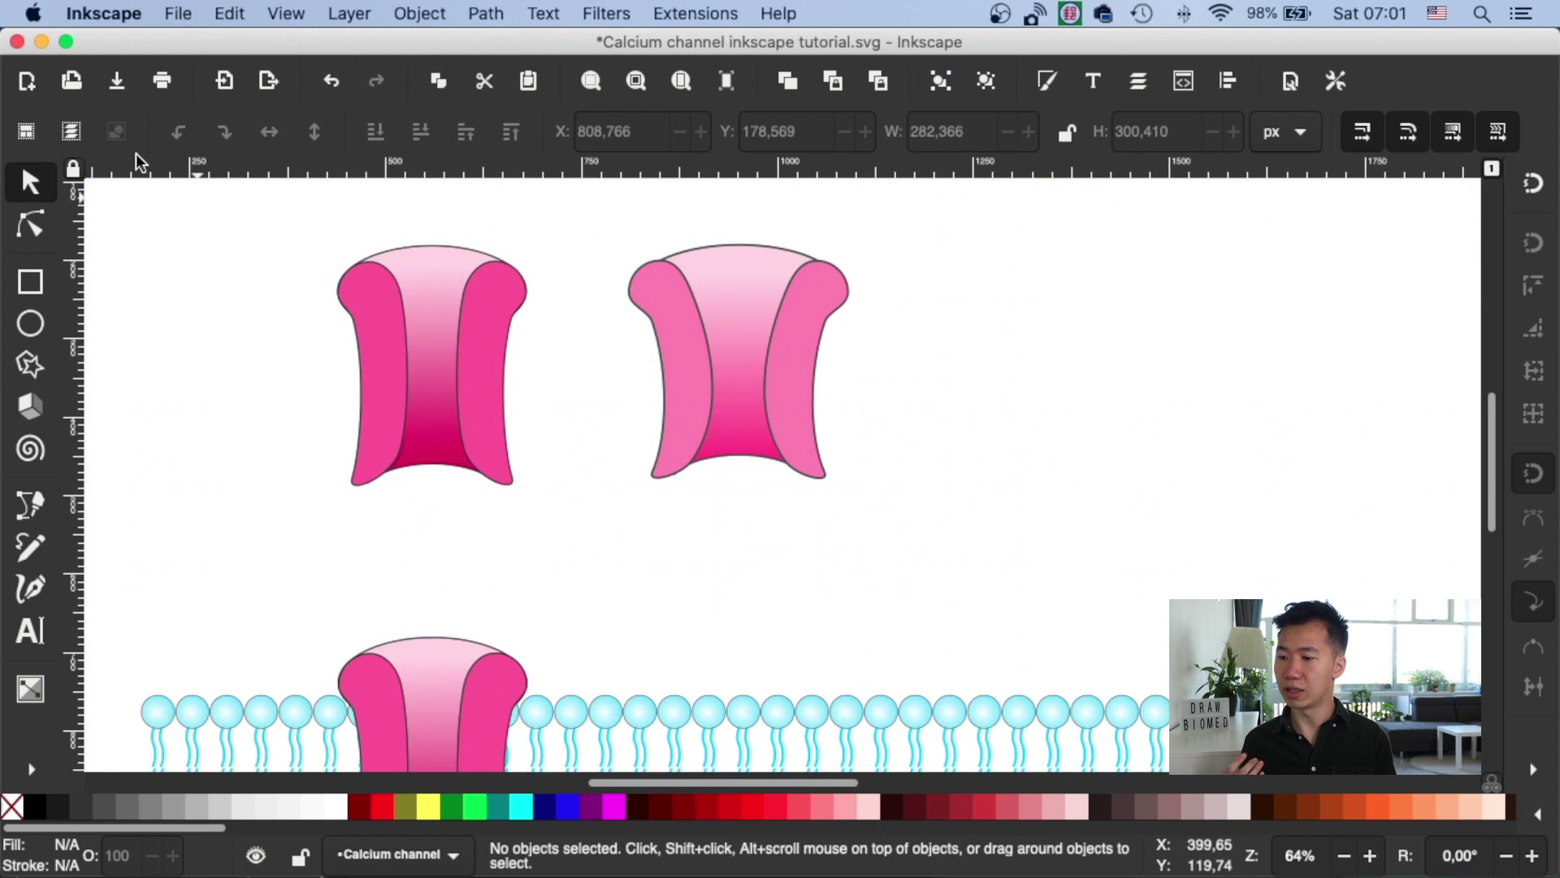
- Group the second channel's three parts into one object with Ctrl+G
{"action": "left_click_drag", "start_coordinate": [618, 227], "coordinate": [916, 558]}
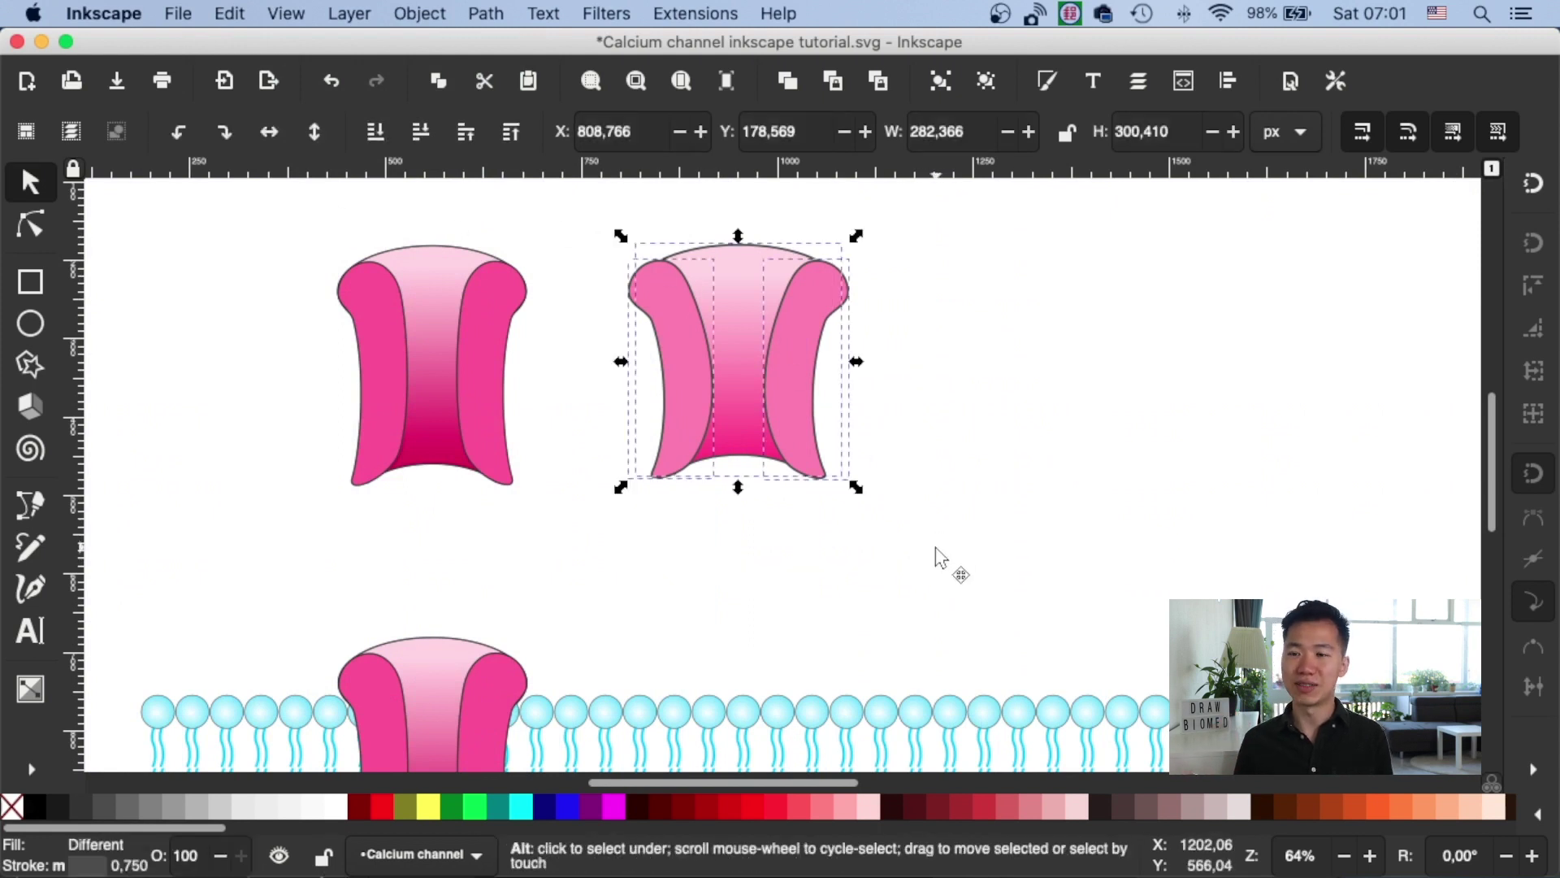
{"action": "key", "text": "ctrl+g"}
{"action": "key", "text": "minus"}
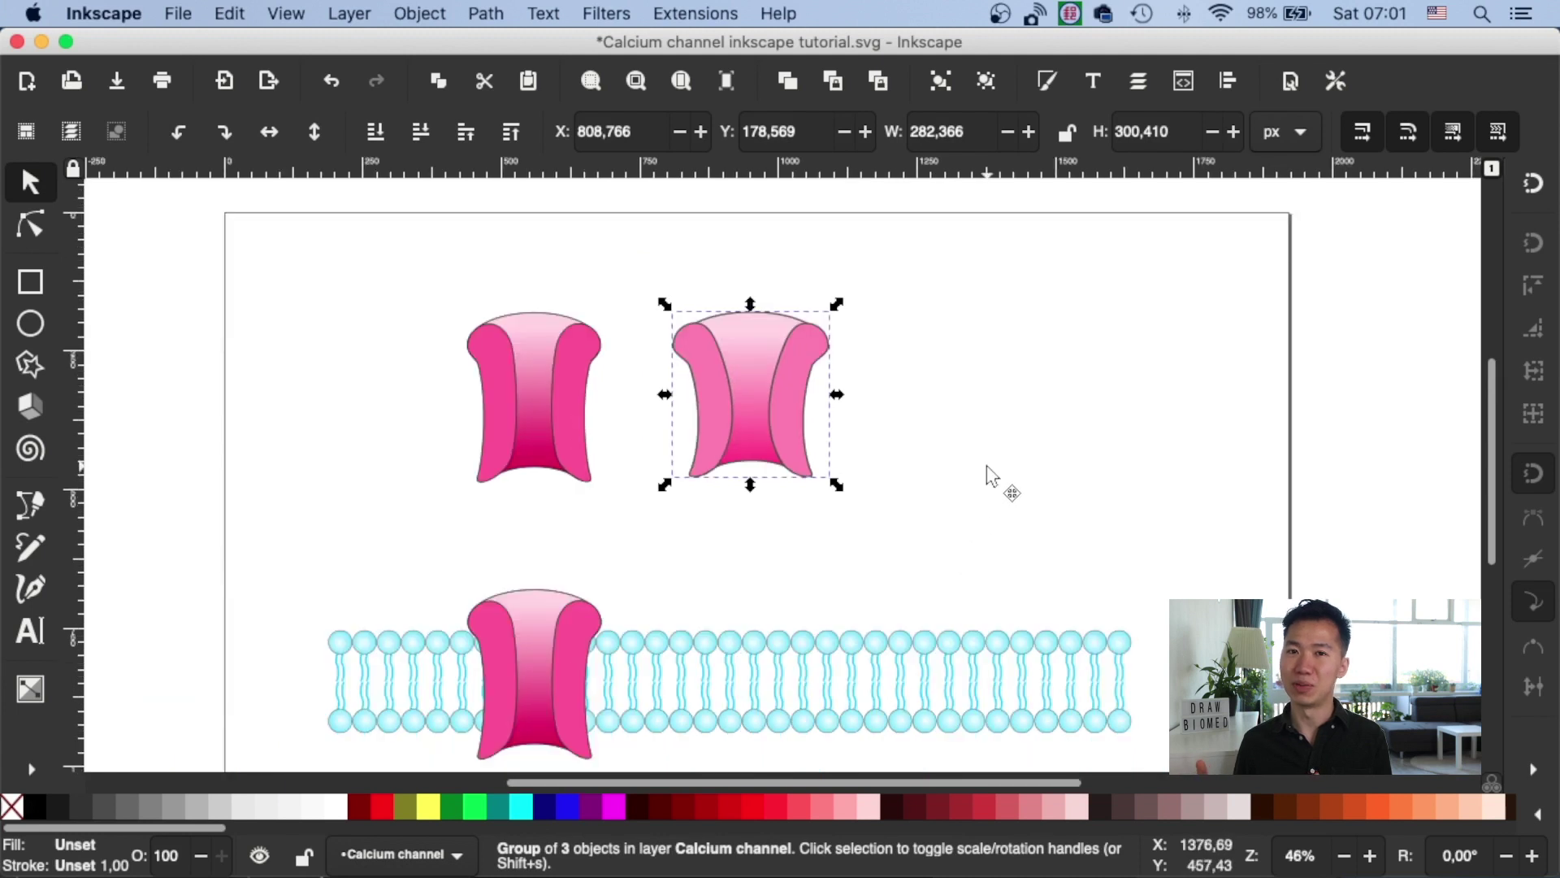
{"action": "left_click", "coordinate": [995, 481]}
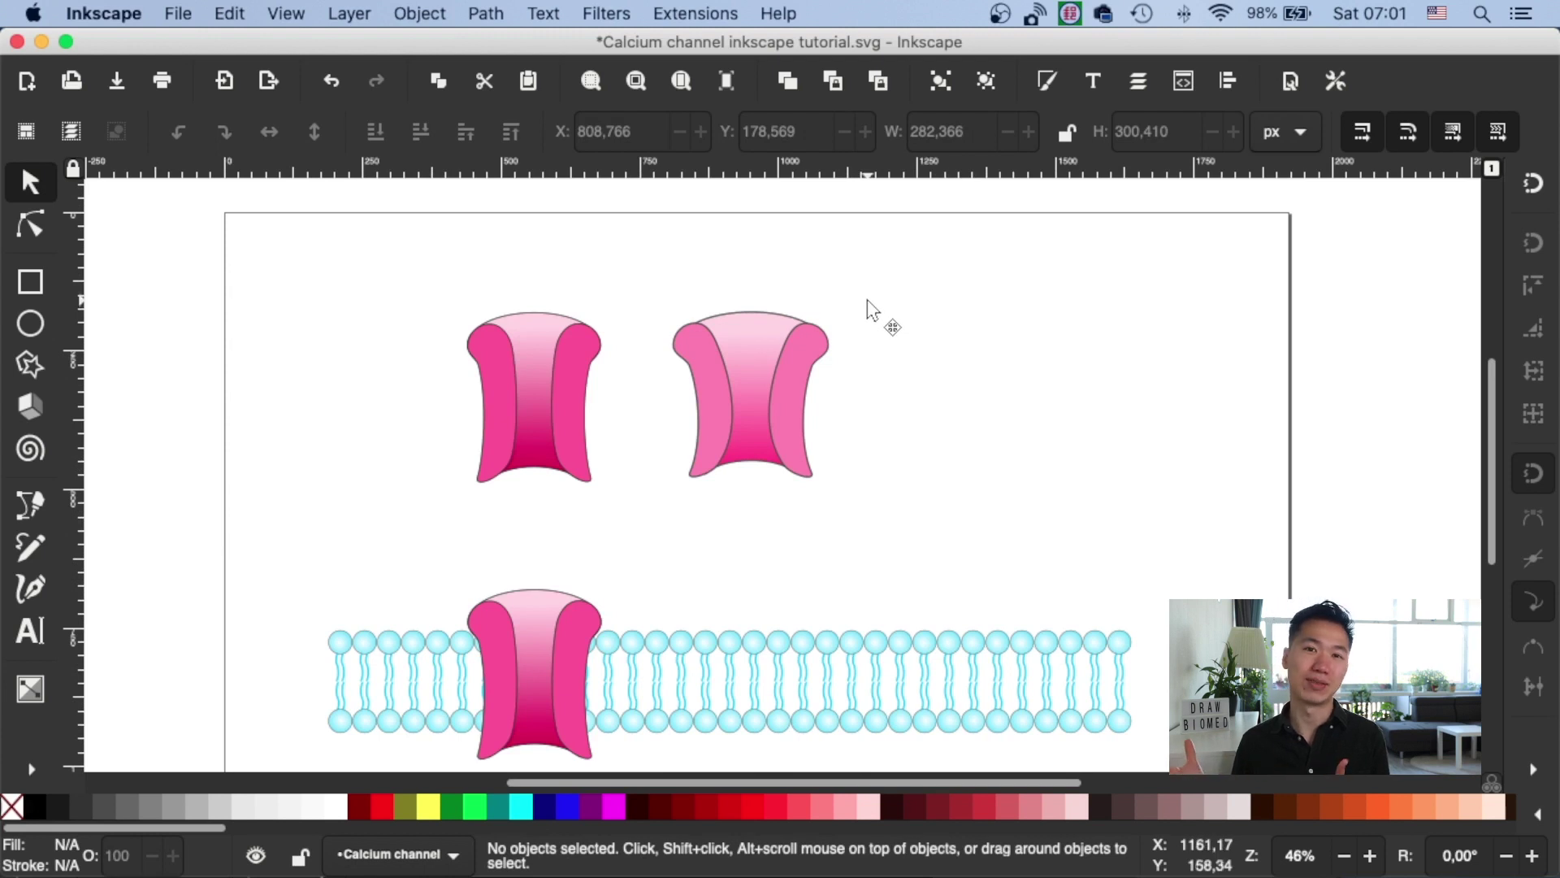
- Copy the channel group, paste a duplicate, and place it in the lipid membrane
{"action": "left_click", "coordinate": [804, 355]}
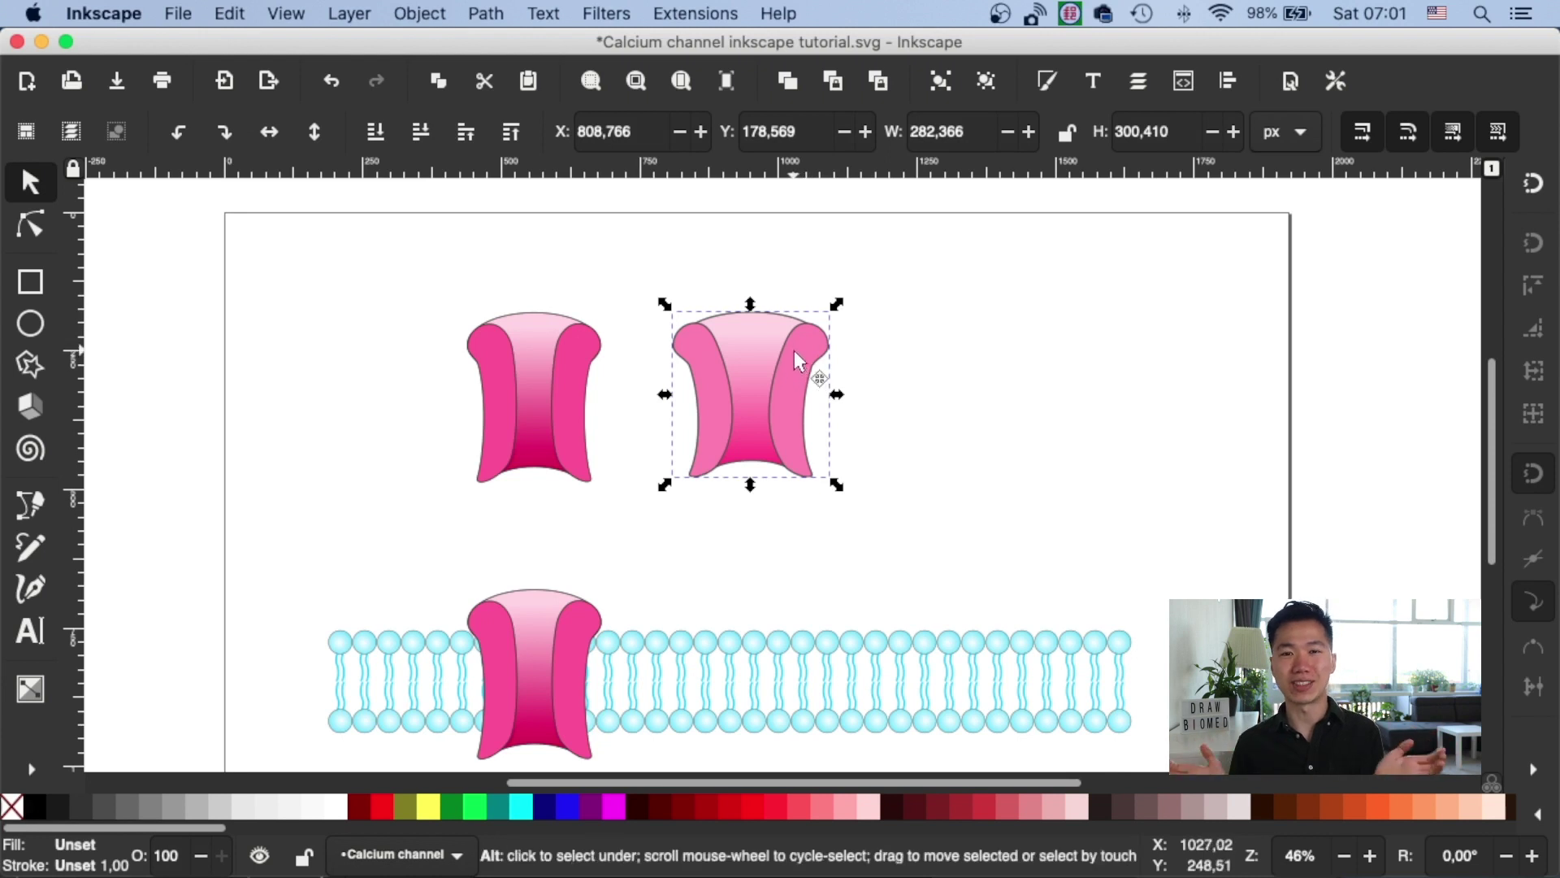
{"action": "left_click", "coordinate": [885, 357]}
{"action": "key", "text": "ctrl+v"}
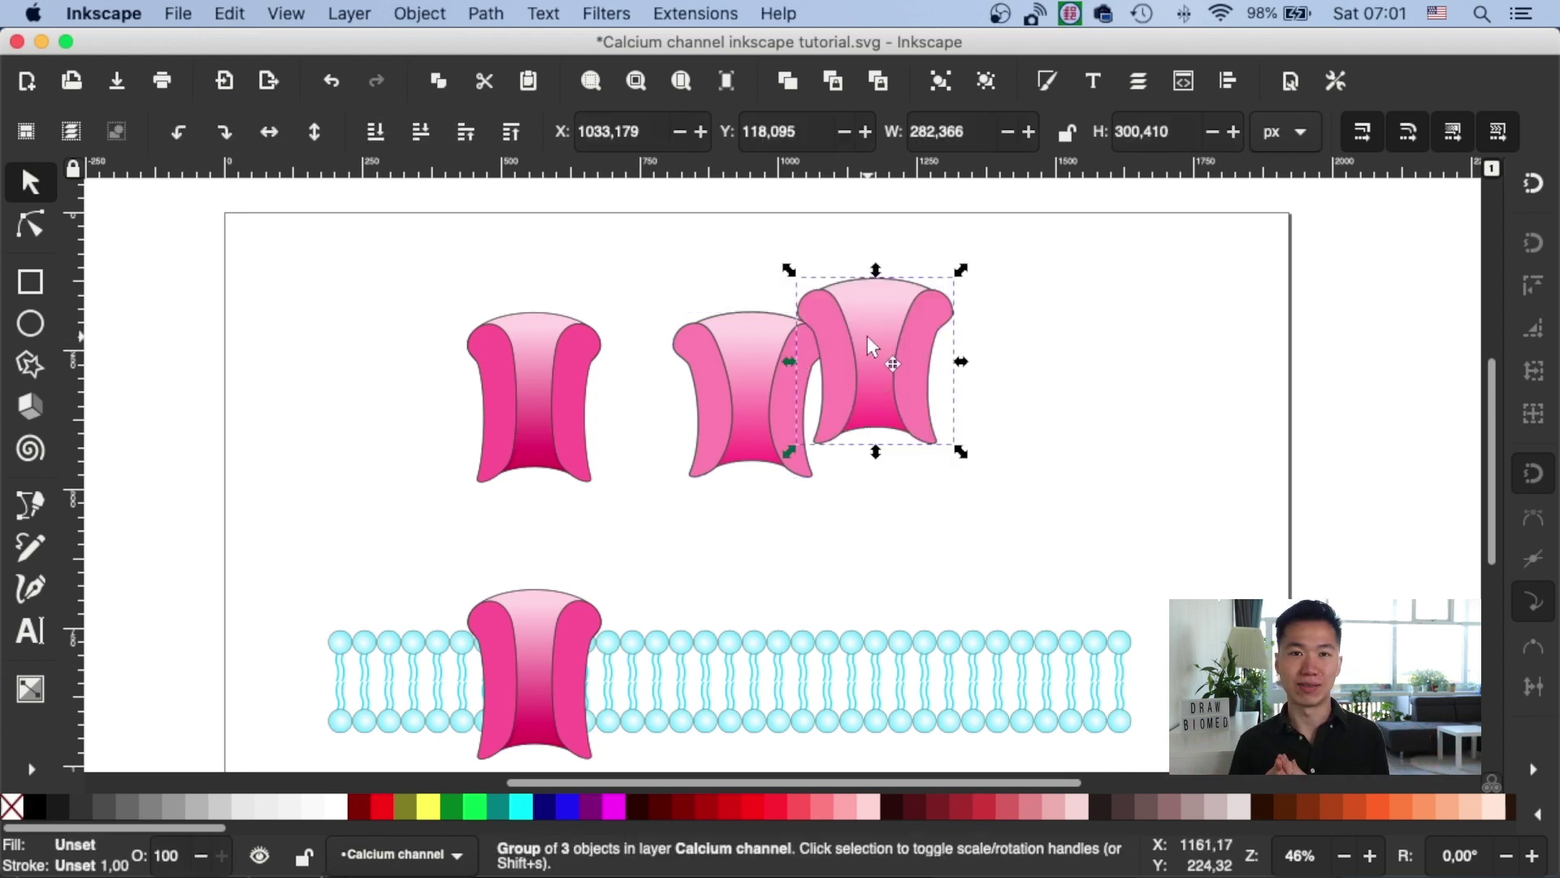
{"action": "left_click_drag", "start_coordinate": [867, 335], "coordinate": [731, 651]}
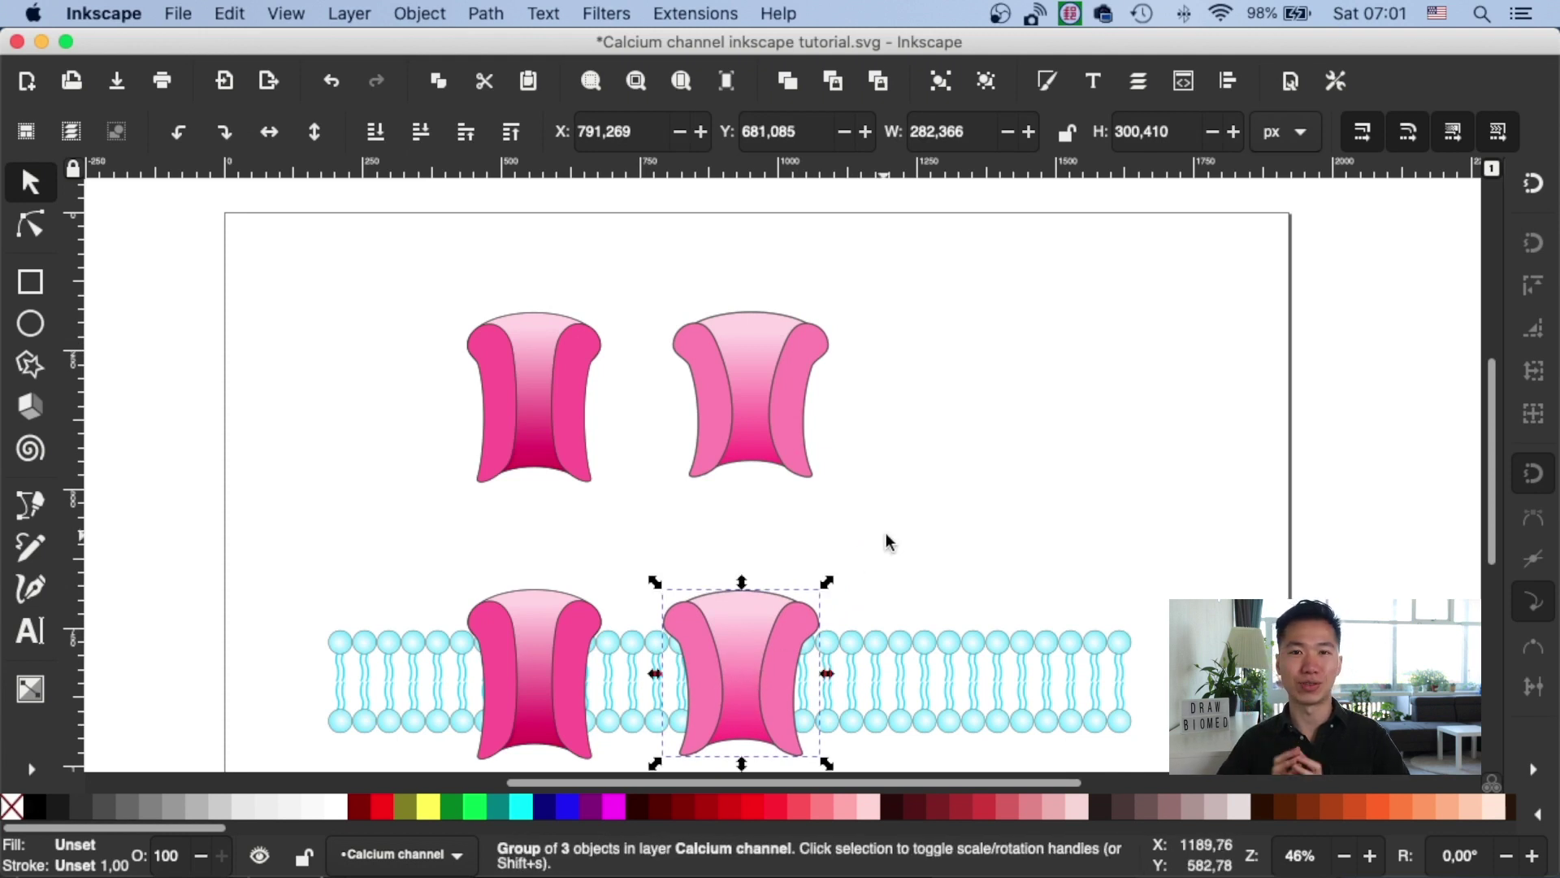